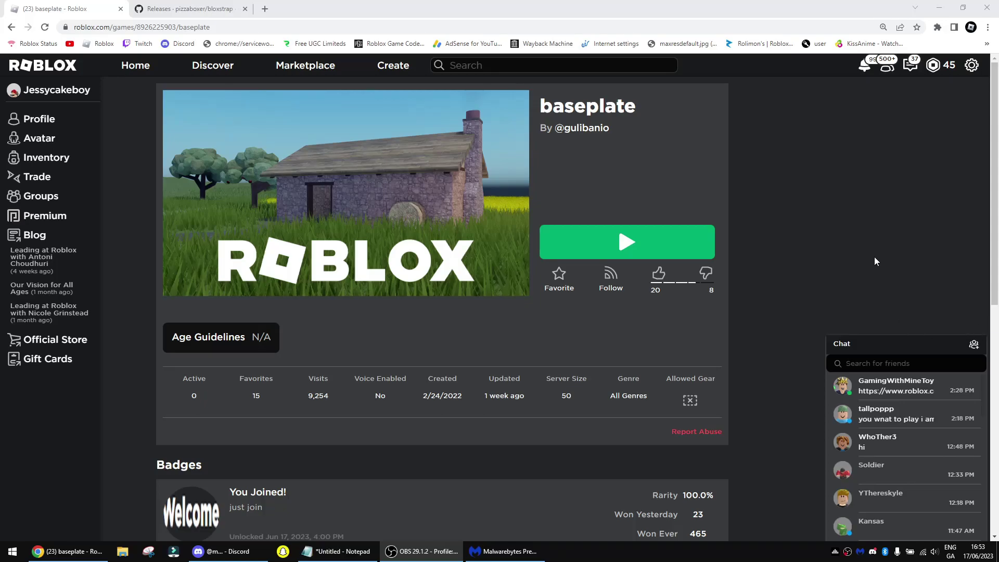
# - Launch the baseplate experience and look through the Settings, Report and Help pages of the in-game menu
pyautogui.click(644, 242)
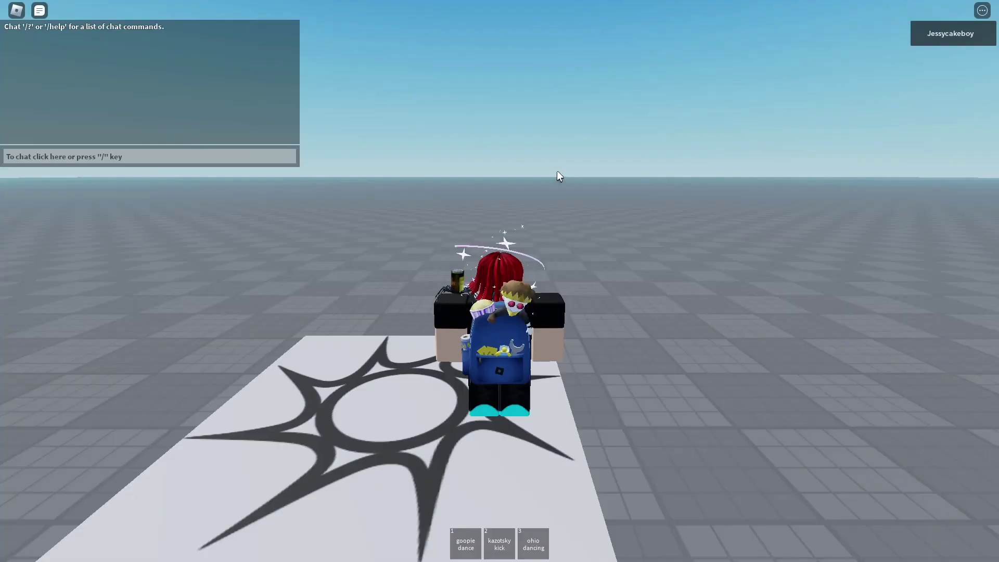
pyautogui.press('Escape')
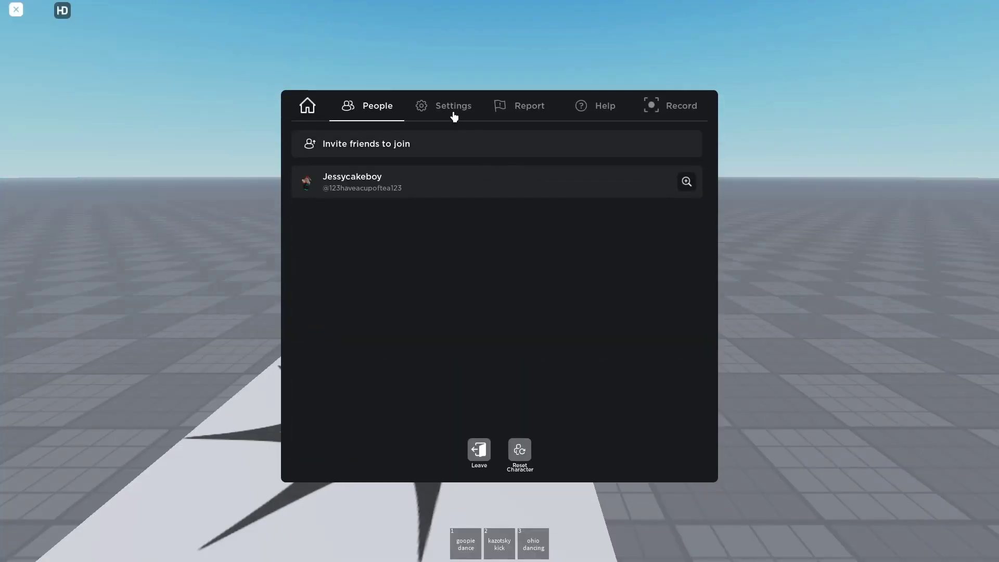
pyautogui.click(455, 116)
pyautogui.scroll(-1, 546, 218)
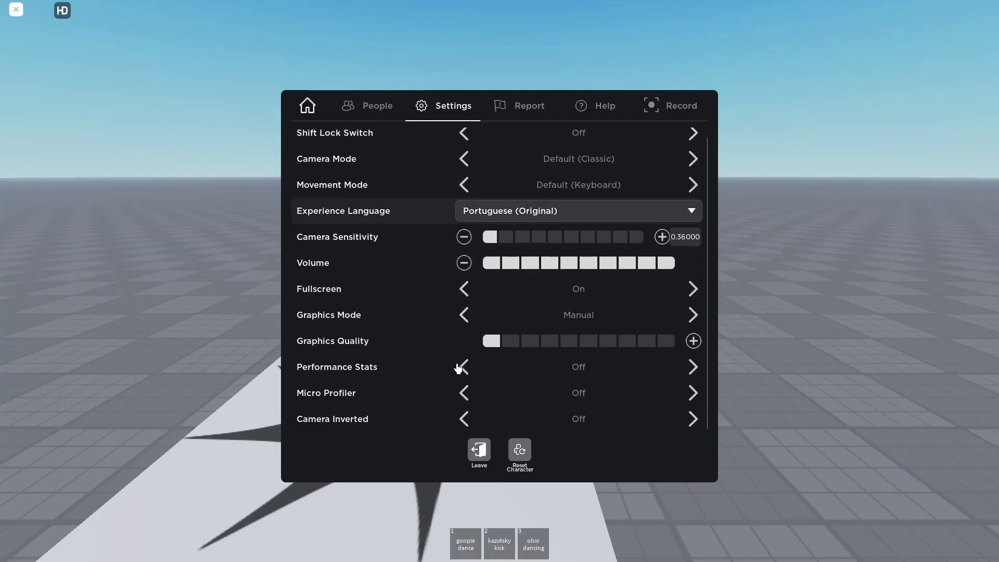
pyautogui.scroll(1, 429, 250)
pyautogui.click(501, 112)
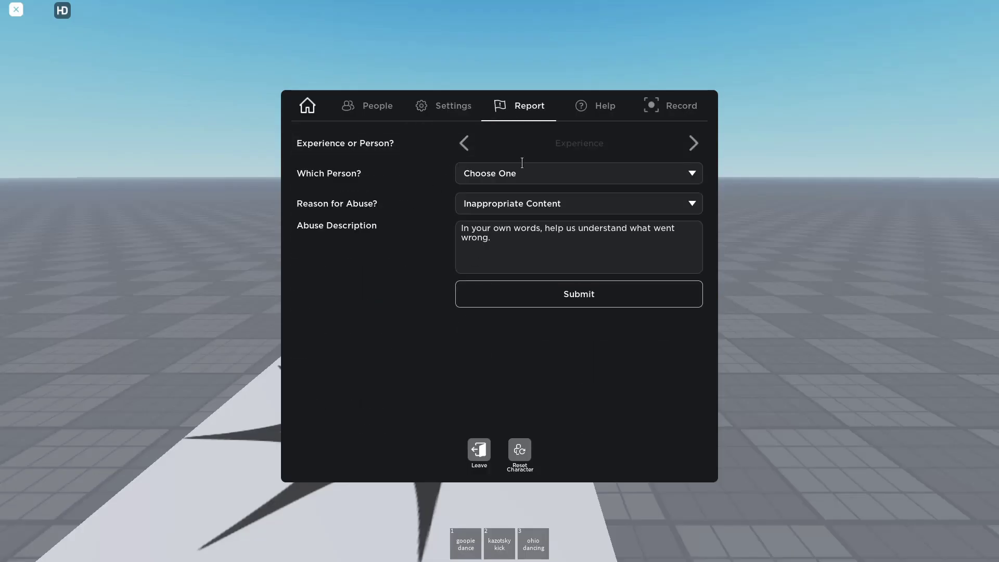
pyautogui.click(603, 109)
pyautogui.press('Escape')
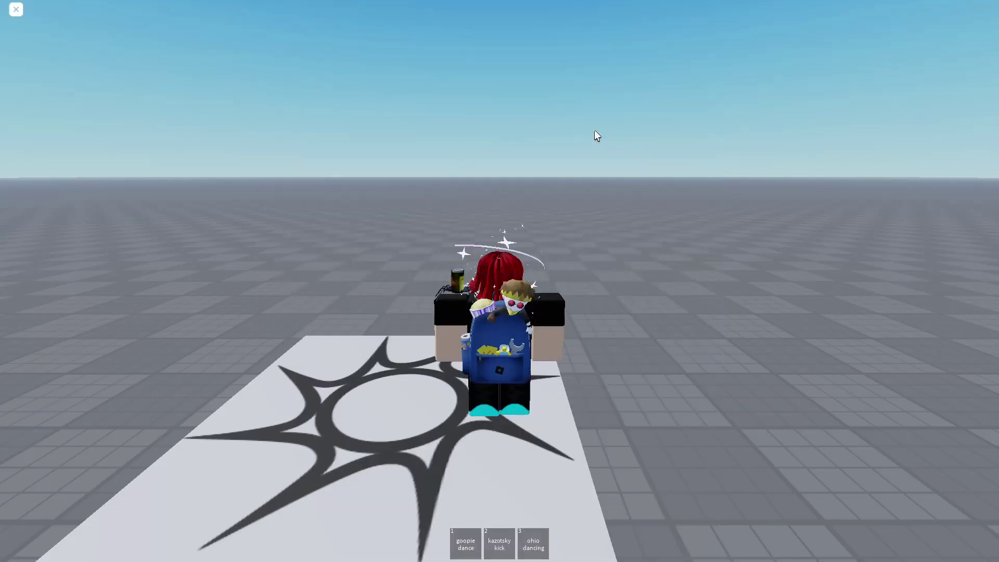
# - Examine the current in-game menu design across its People, Settings, Report, Help and Record pages
pyautogui.press('Escape')
pyautogui.press('Escape')
pyautogui.press('Escape')
pyautogui.click(447, 106)
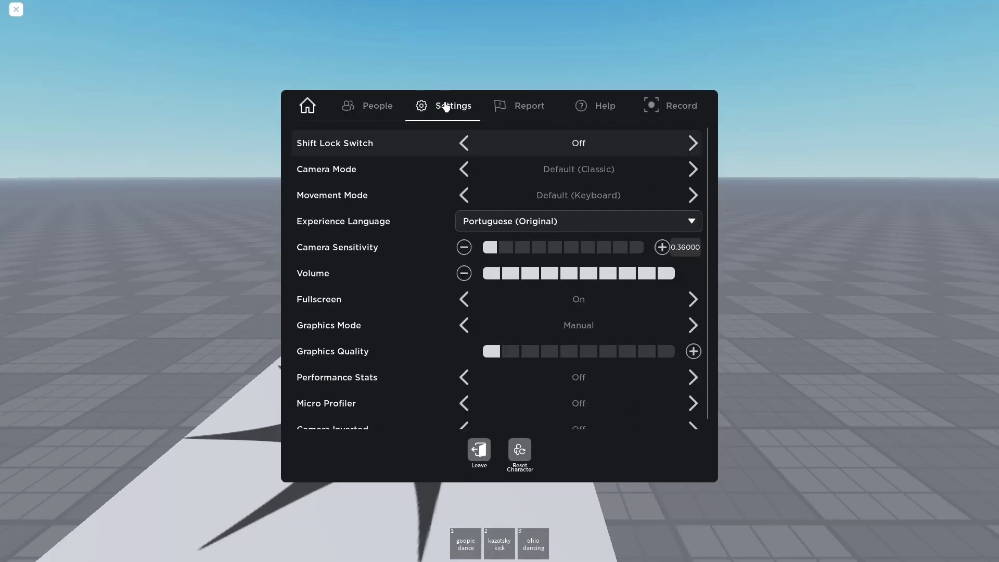
pyautogui.scroll(-1, 560, 272)
pyautogui.scroll(1, 548, 129)
pyautogui.click(541, 110)
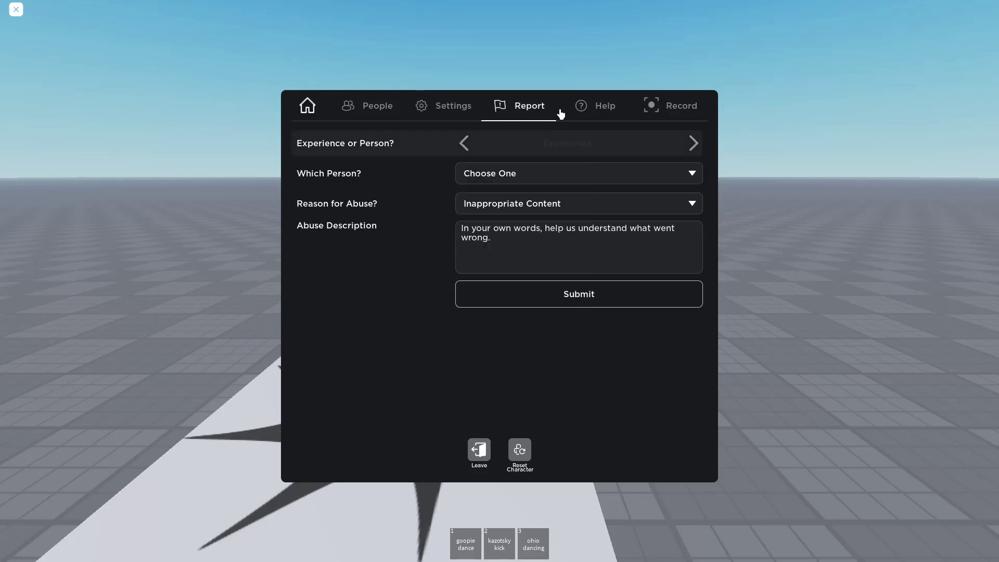
pyautogui.click(604, 112)
pyautogui.click(661, 118)
pyautogui.click(513, 108)
pyautogui.click(444, 108)
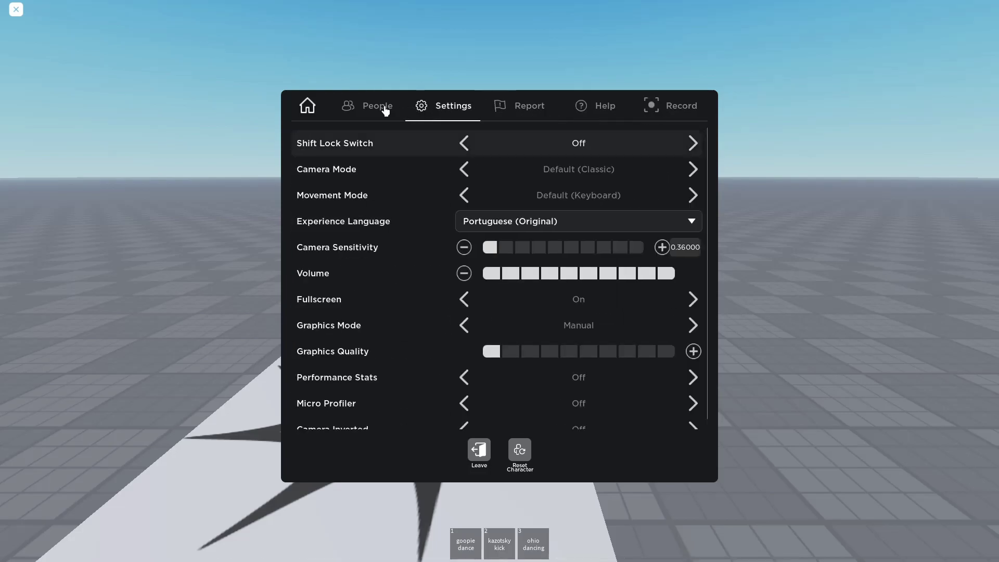
pyautogui.click(385, 110)
pyautogui.click(442, 106)
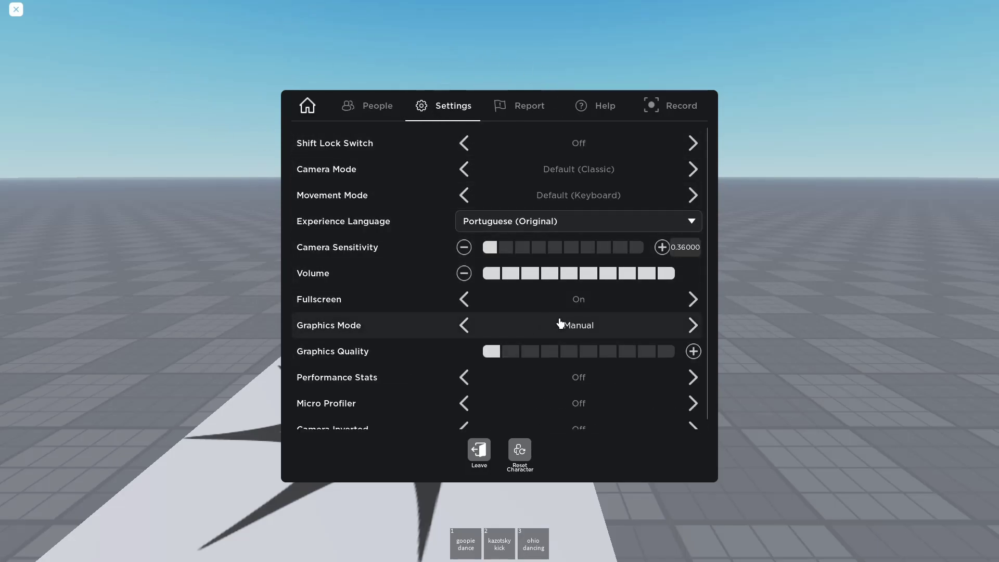
pyautogui.click(365, 105)
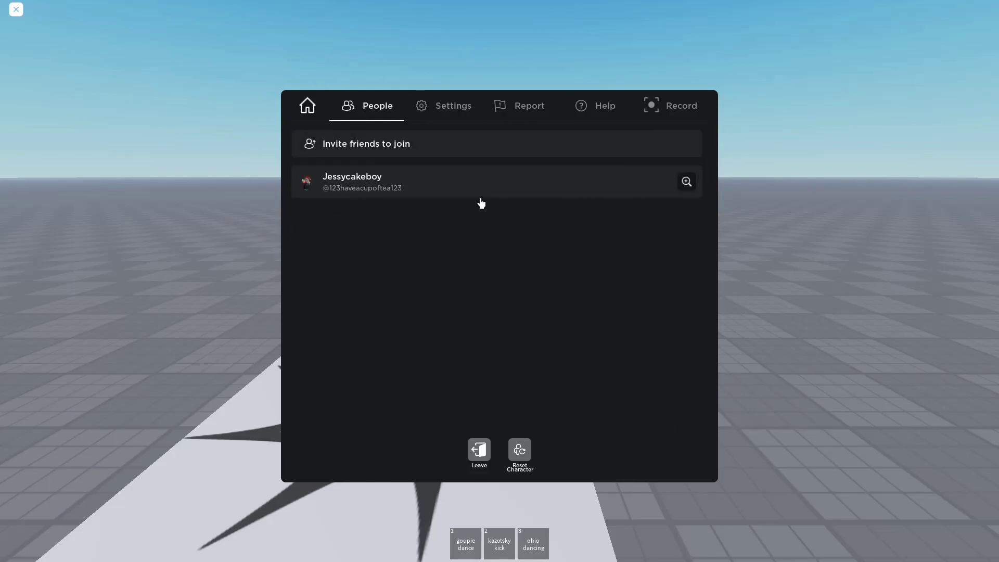
pyautogui.click(522, 106)
# - Leave the baseplate experience and confirm leaving it
pyautogui.press('Escape')
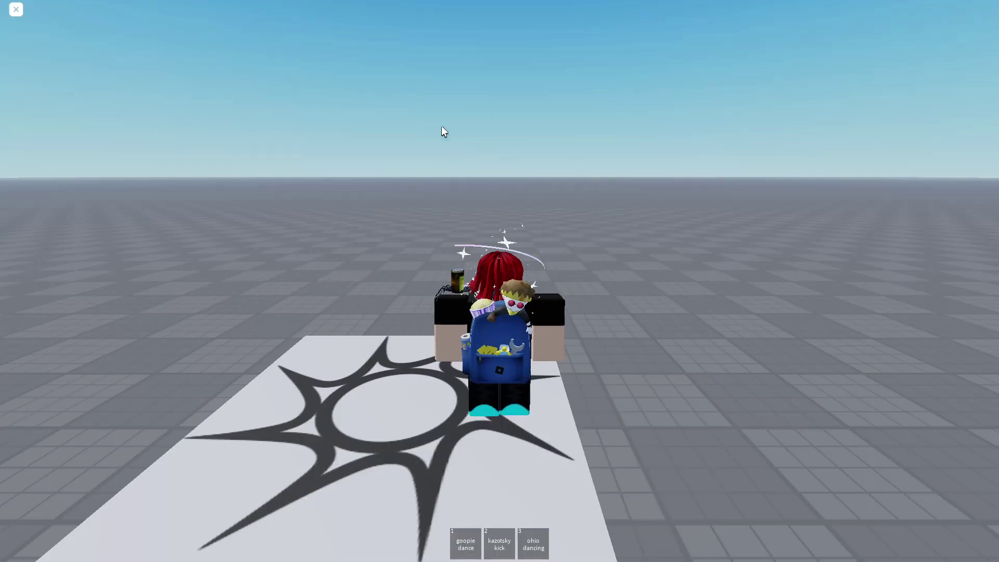
pyautogui.press('Escape')
pyautogui.click(469, 442)
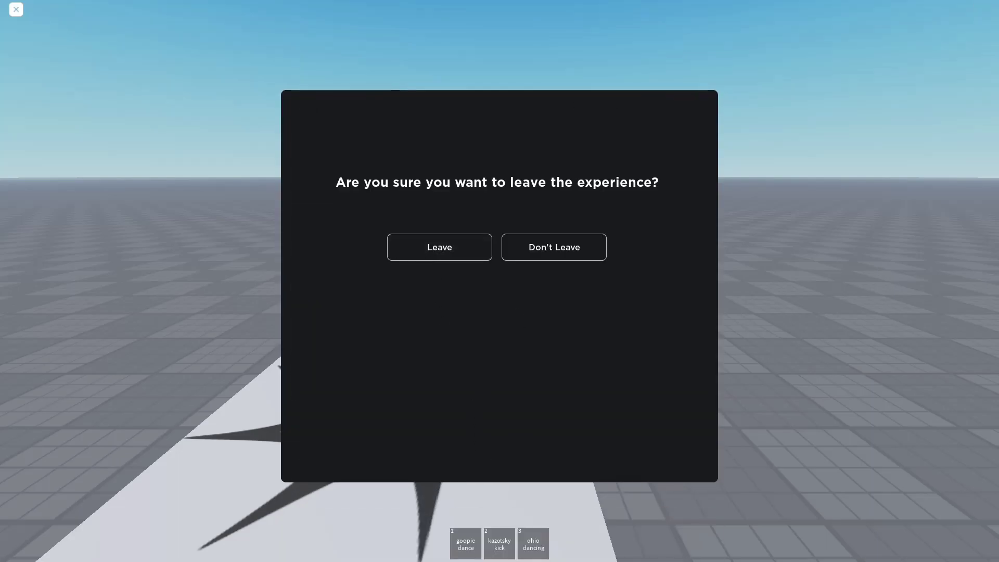
pyautogui.click(440, 248)
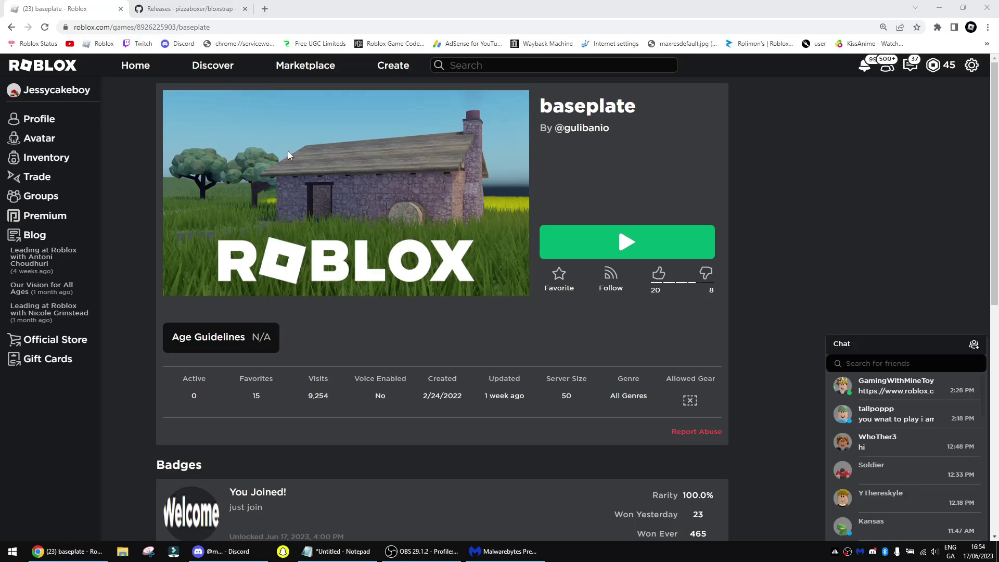
# - Download Bloxstrap-v2.3.0-x64.exe from the Bloxstrap GitHub releases page and run it
pyautogui.click(174, 8)
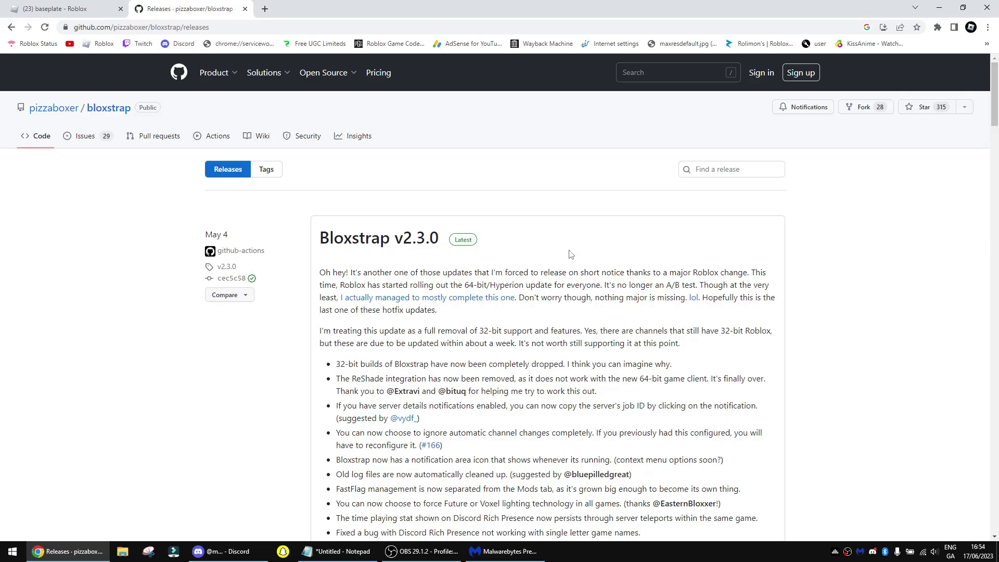
pyautogui.scroll(-9, 571, 254)
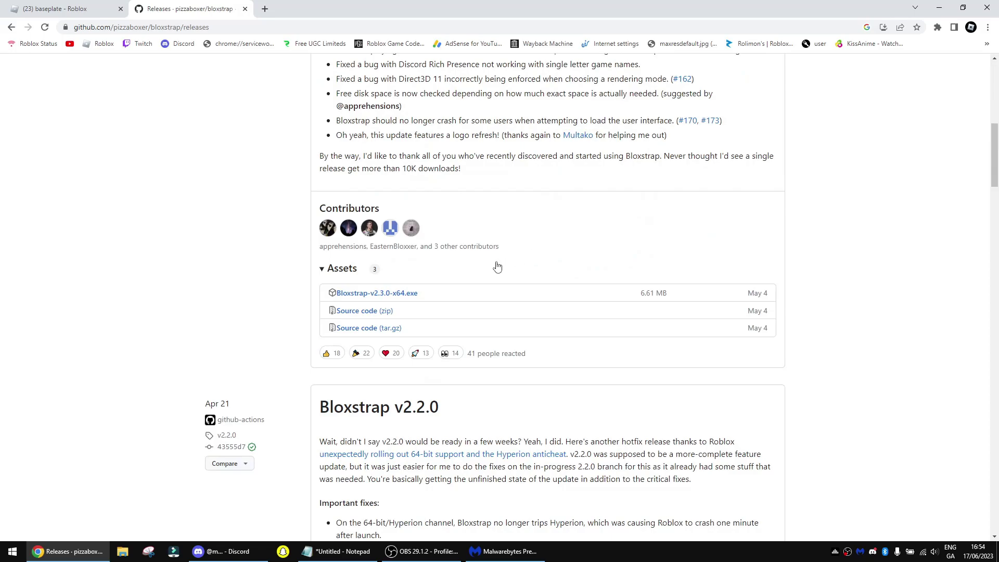
pyautogui.click(385, 295)
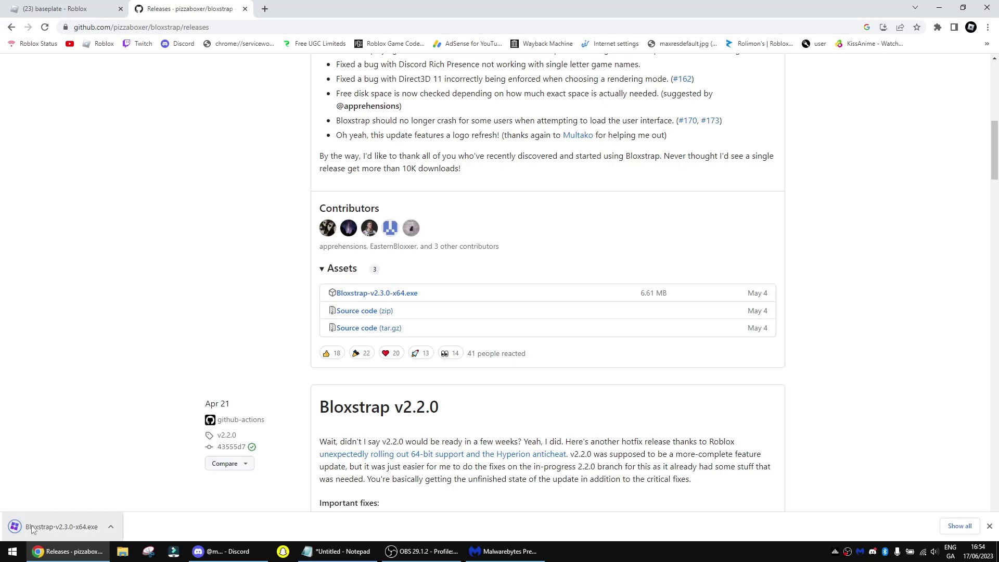
pyautogui.click(51, 528)
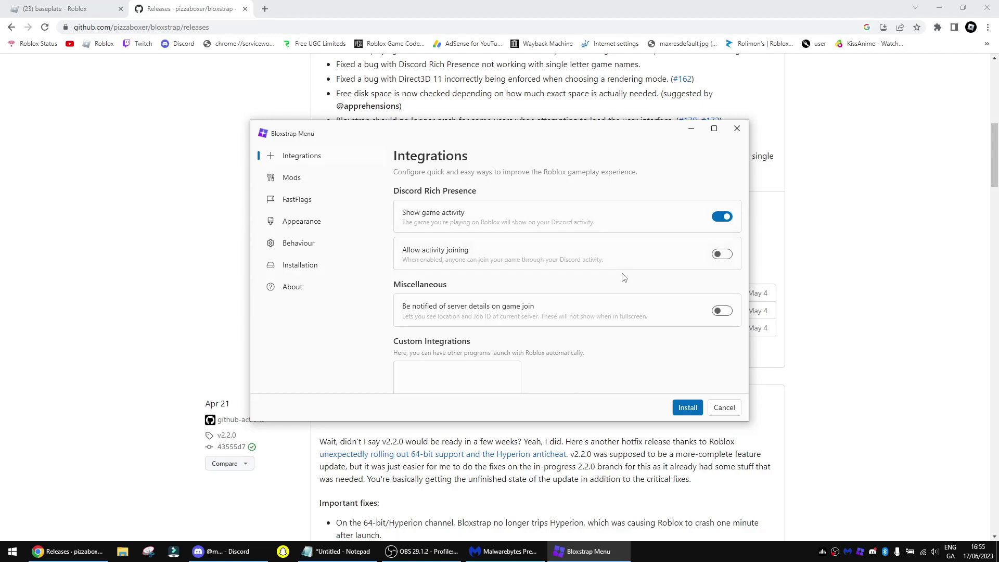
# - Allow activity joining and toggle the mod presets for the old death sound, old mouse cursor and disabling the desktop app
pyautogui.click(721, 255)
pyautogui.click(293, 179)
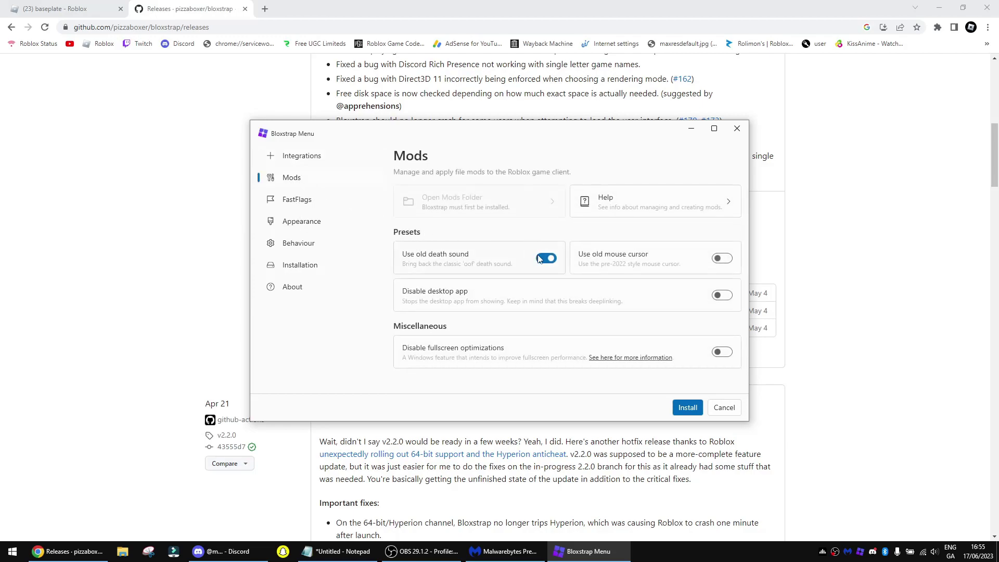
pyautogui.click(551, 261)
pyautogui.click(551, 261)
pyautogui.click(546, 260)
pyautogui.click(722, 260)
pyautogui.click(715, 260)
pyautogui.click(714, 263)
pyautogui.click(718, 296)
pyautogui.click(719, 296)
# - Enable exclusive fullscreen and the alternate graphics quality selector in the FastFlags presets
pyautogui.click(315, 201)
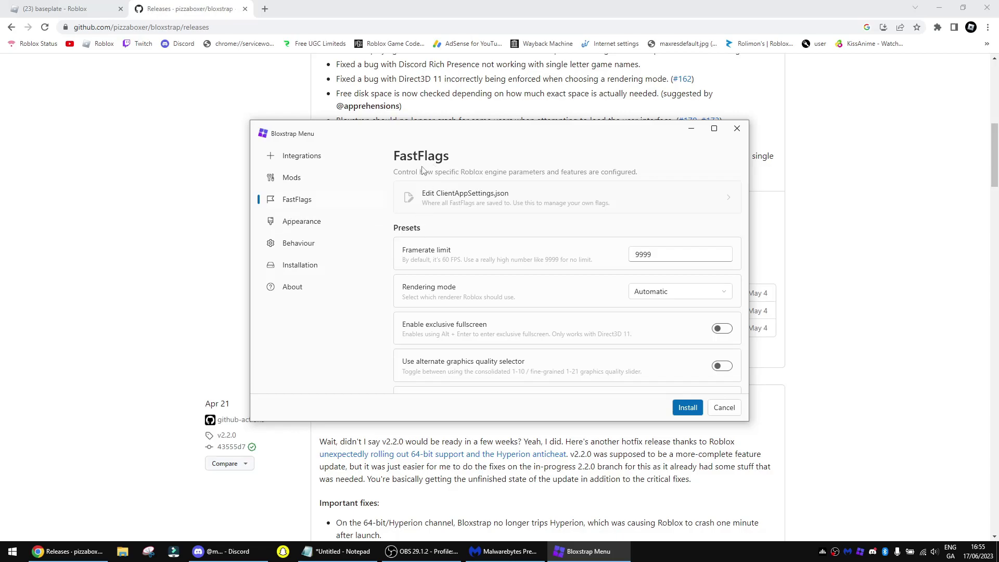
pyautogui.moveTo(671, 257); pyautogui.dragTo(611, 248)
pyautogui.click(654, 250)
pyautogui.scroll(-1, 665, 250)
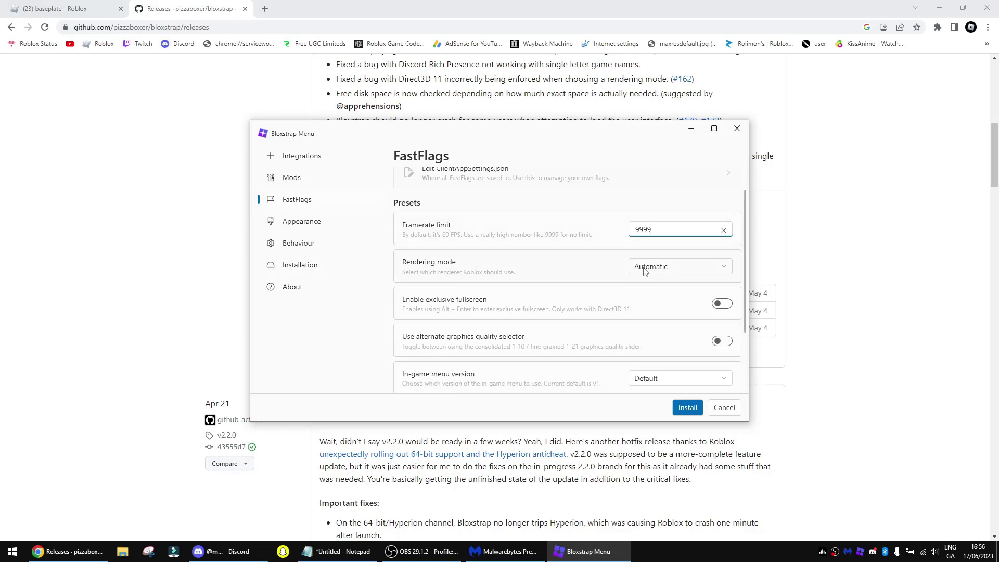
pyautogui.scroll(-2, 474, 315)
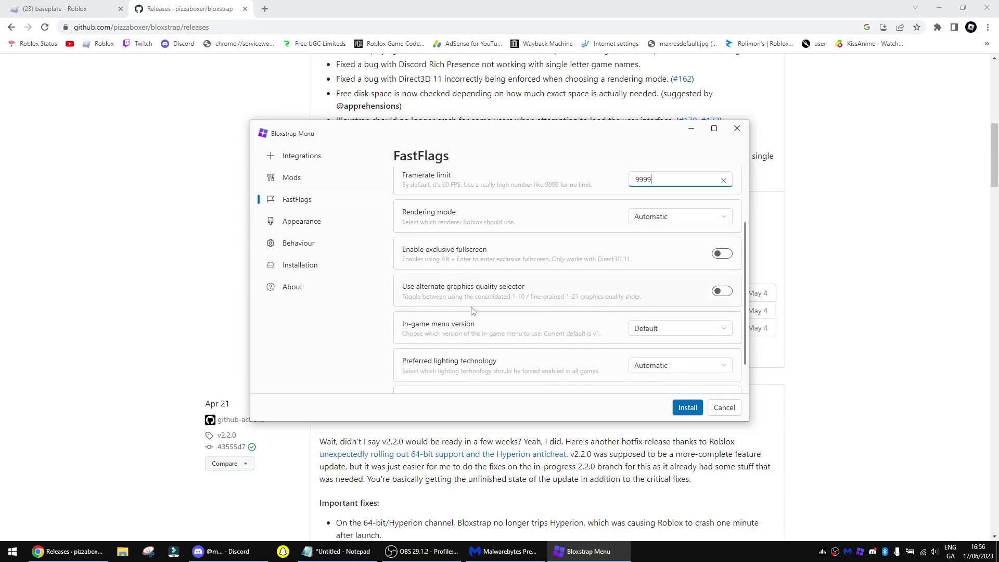
pyautogui.click(720, 254)
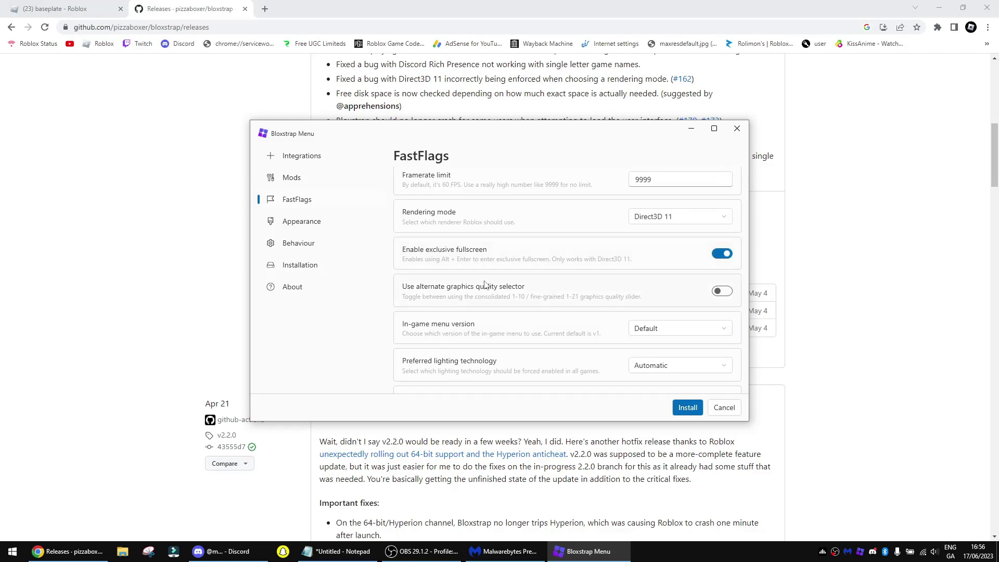
pyautogui.click(721, 293)
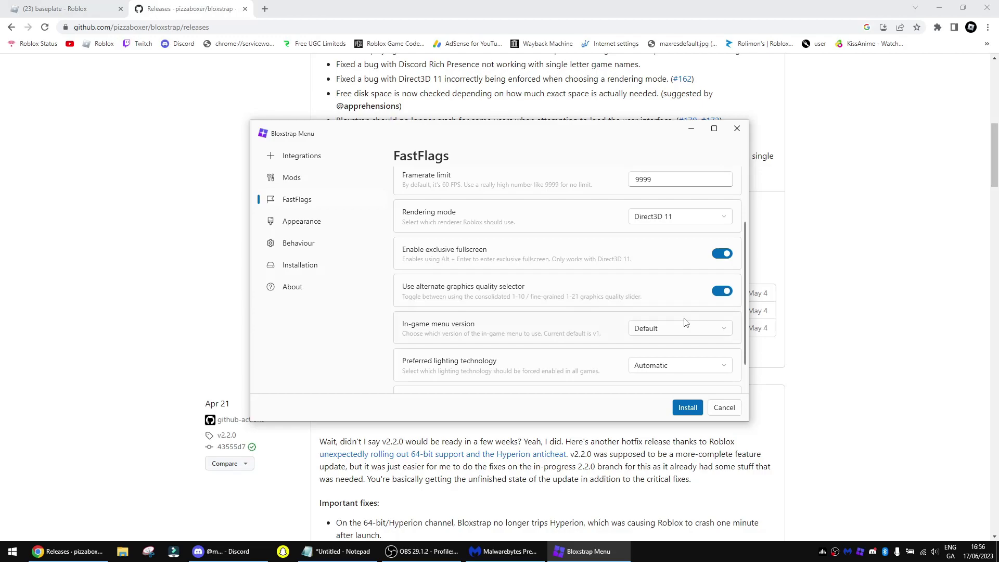
# - Set the in-game menu version FastFlag to Version 3 (2021)
pyautogui.scroll(-1, 685, 323)
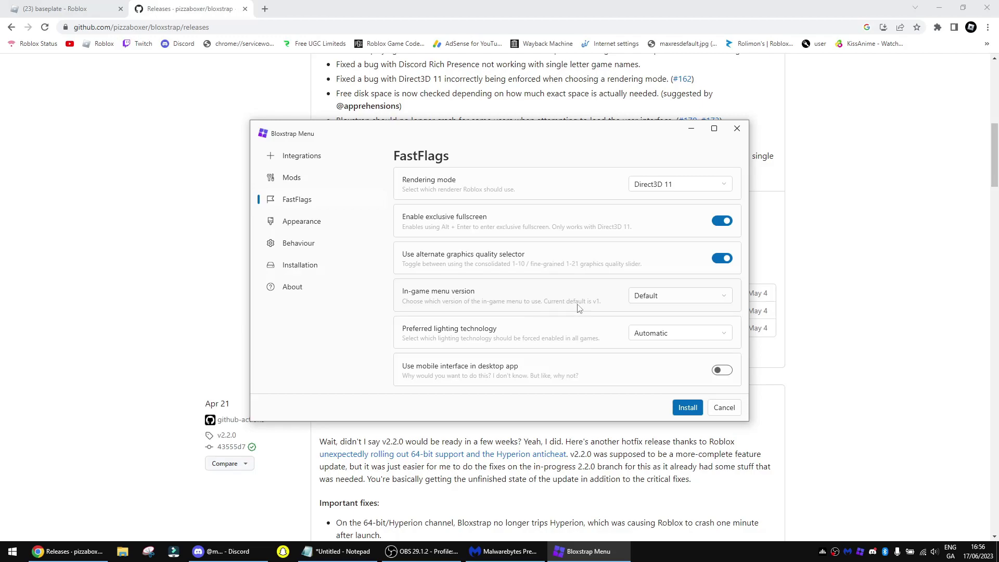
pyautogui.click(640, 302)
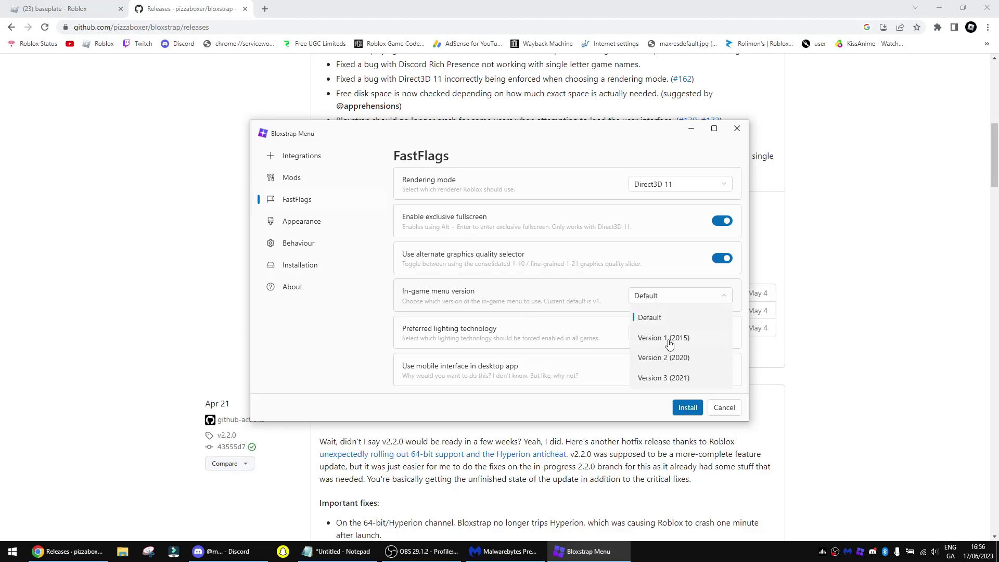
pyautogui.click(670, 381)
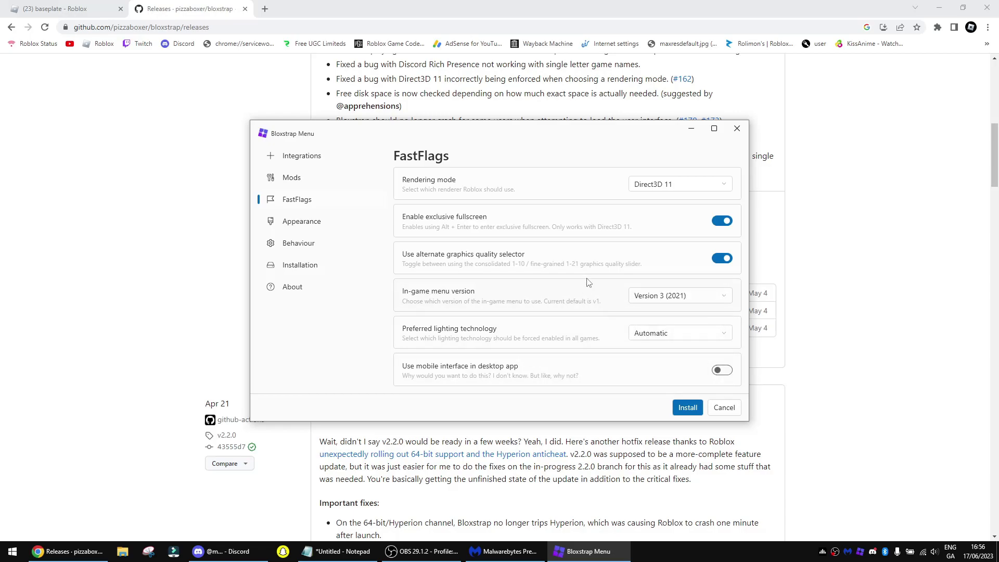
# - Set the preferred lighting technology to Future Is Bright and enable the mobile interface in the desktop app
pyautogui.click(651, 338)
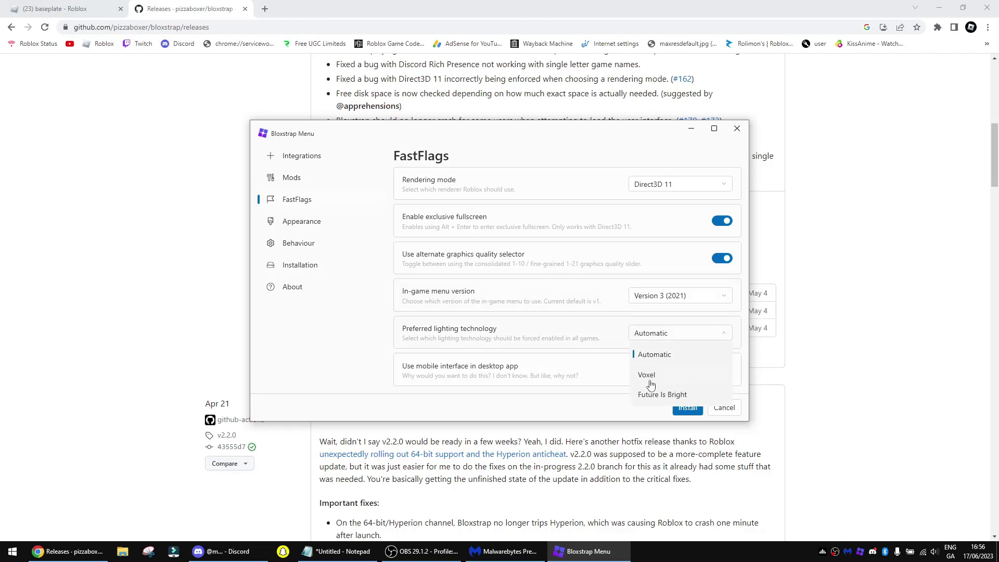
pyautogui.click(659, 394)
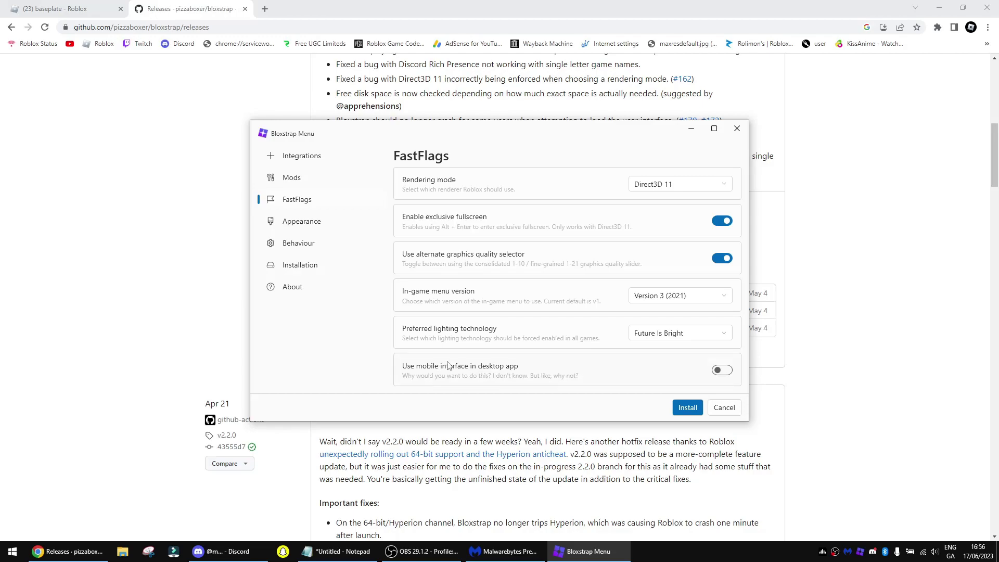
pyautogui.click(723, 371)
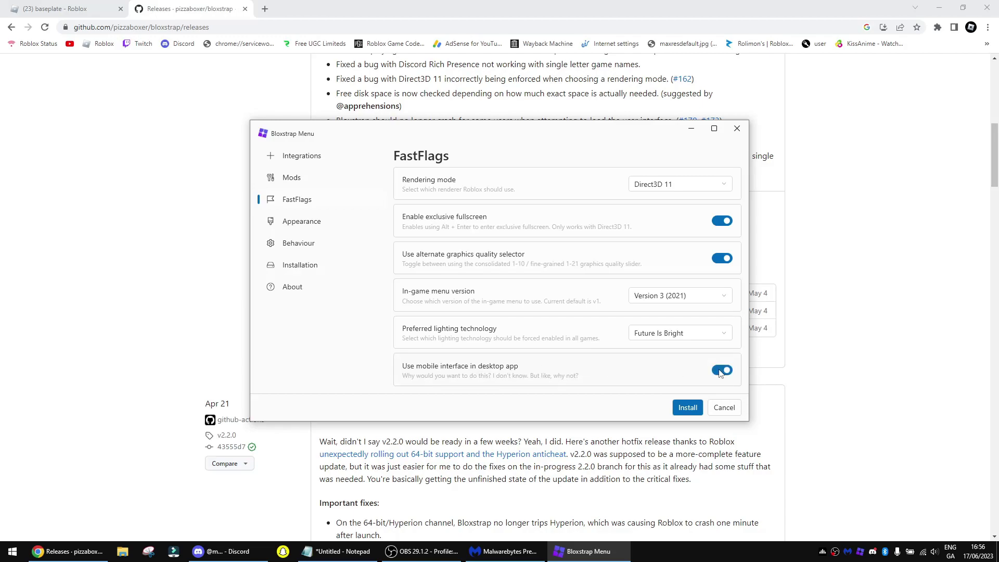
# - Set Bloxstrap's appearance to the Dark theme and the bootstrapper style to Legacy (2009 - 2011)
pyautogui.click(297, 224)
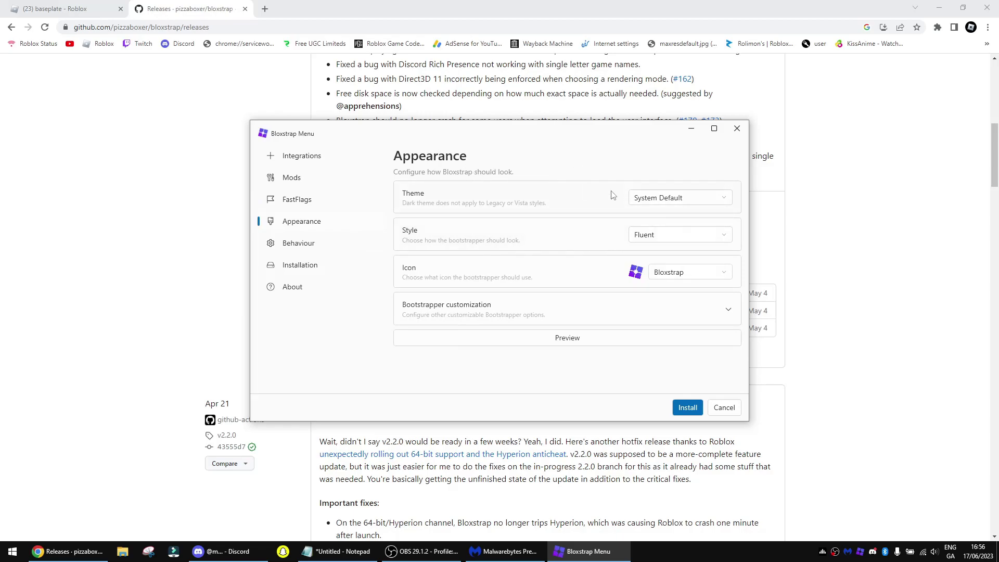
pyautogui.click(660, 204)
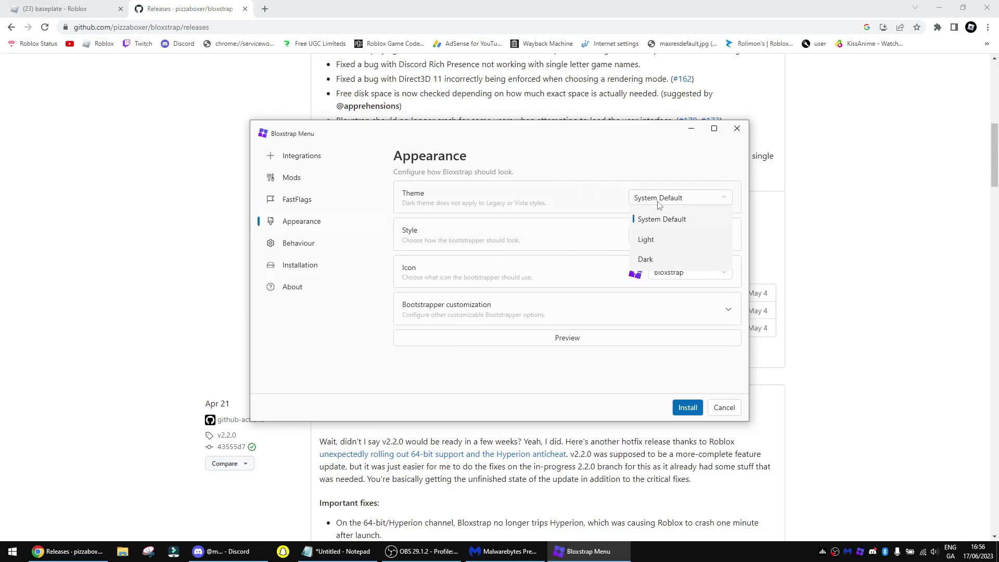
pyautogui.click(654, 259)
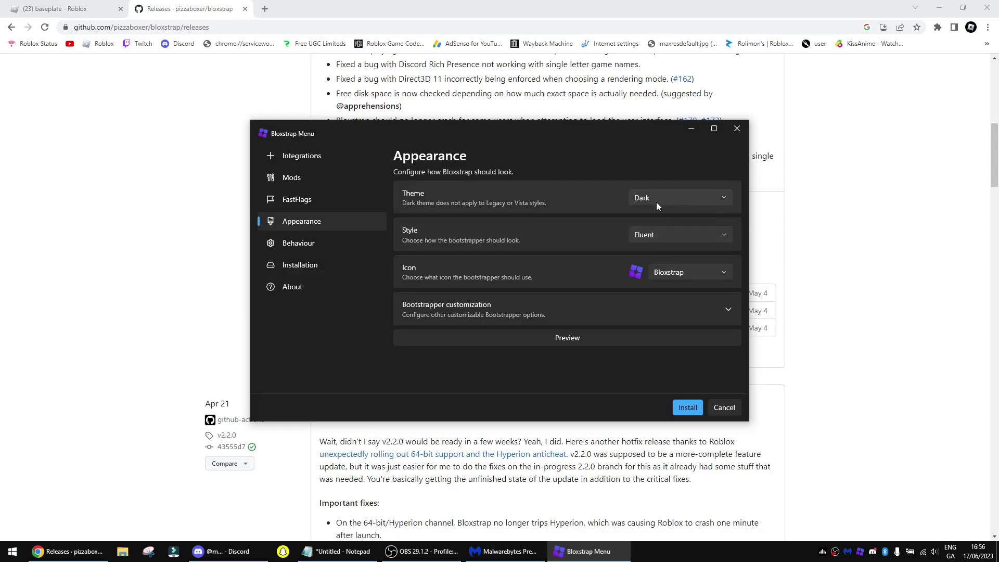
pyautogui.click(10, 8)
pyautogui.click(588, 551)
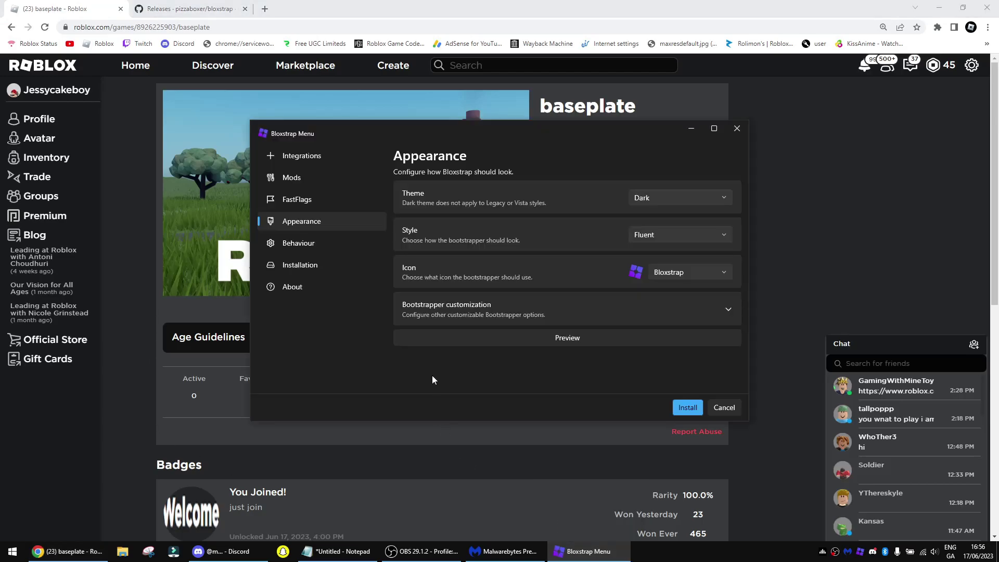
pyautogui.click(646, 237)
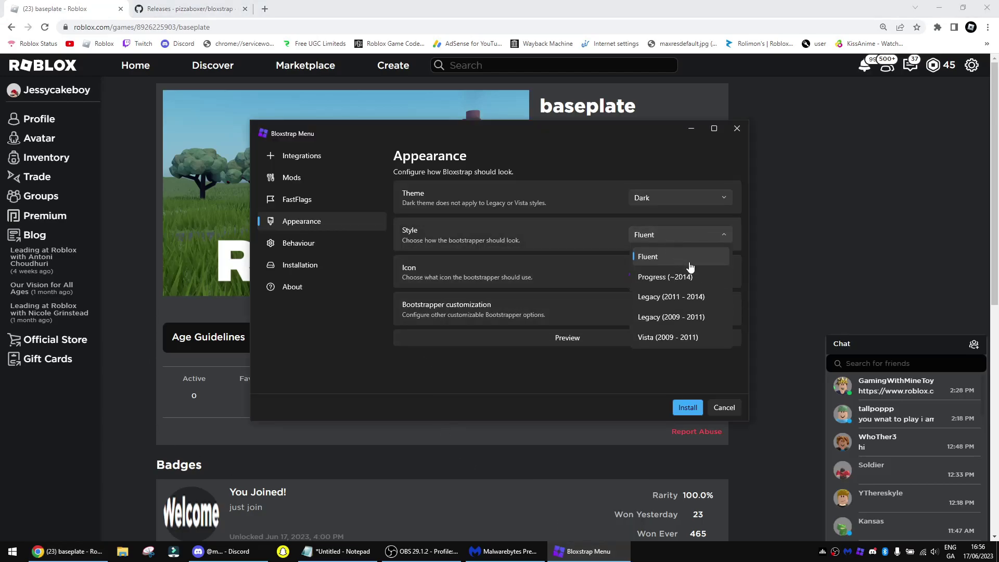
pyautogui.click(692, 317)
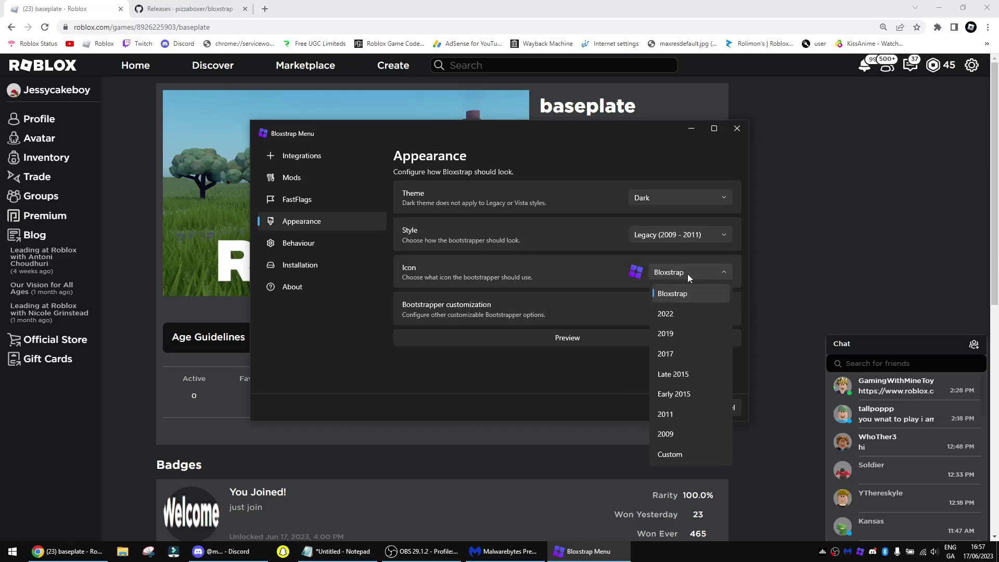
# - Try out the 2019, 2022, 2017, 2009, Early 2015, 2011 and Late 2015 bootstrapper icons
pyautogui.click(668, 333)
pyautogui.click(689, 280)
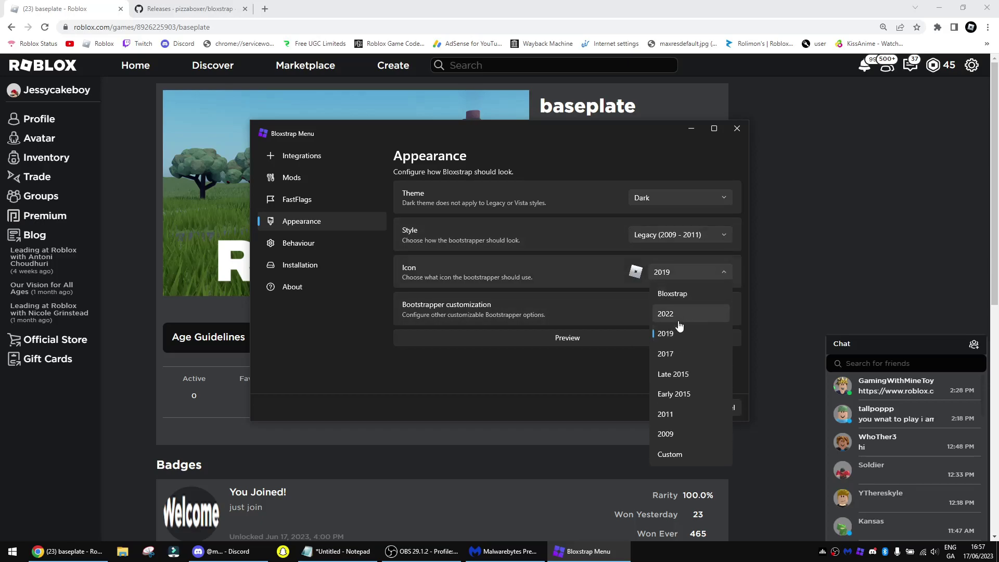
pyautogui.click(676, 313)
pyautogui.click(679, 275)
pyautogui.click(683, 359)
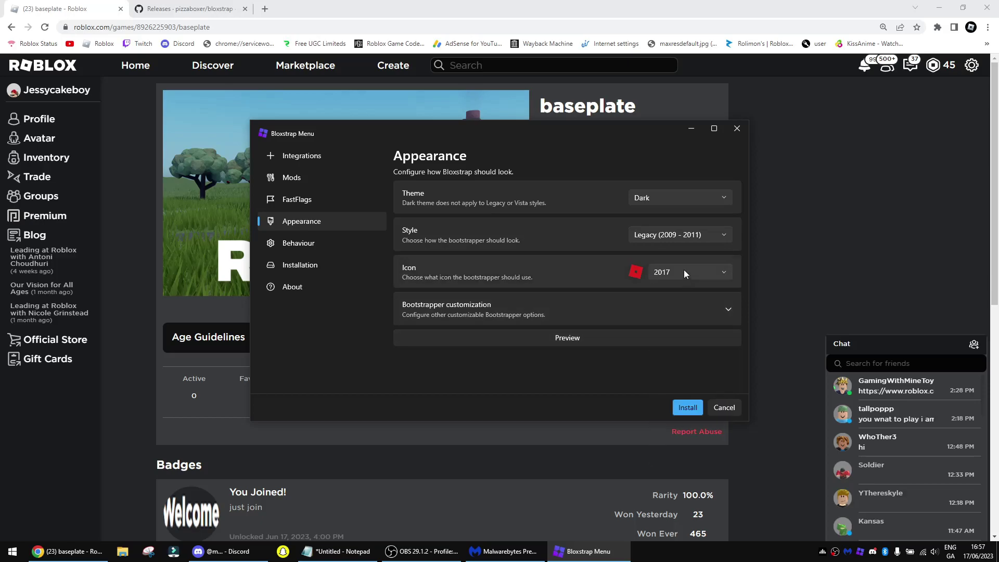
pyautogui.click(684, 271)
pyautogui.click(692, 437)
pyautogui.click(704, 274)
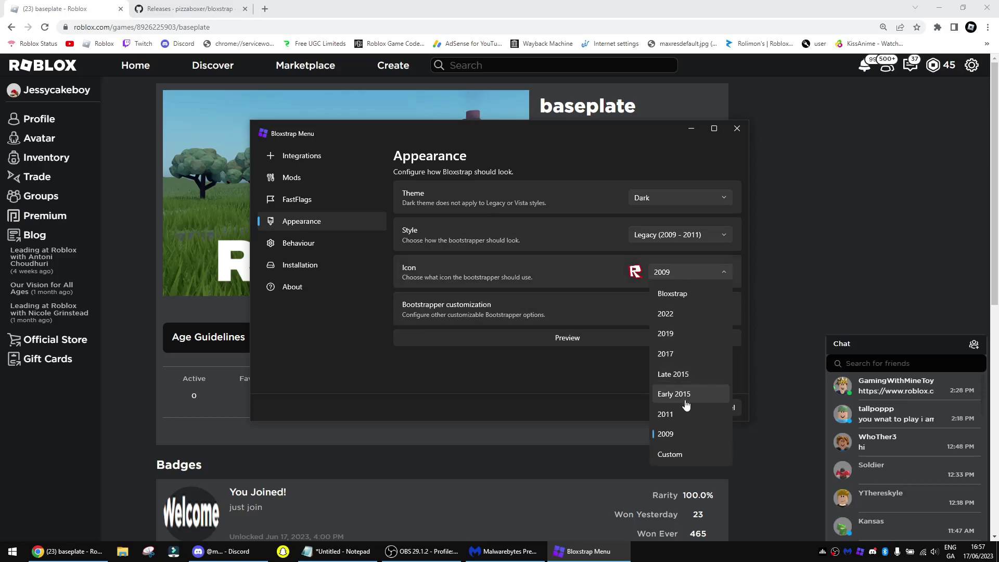
pyautogui.click(680, 392)
pyautogui.click(687, 272)
pyautogui.click(677, 415)
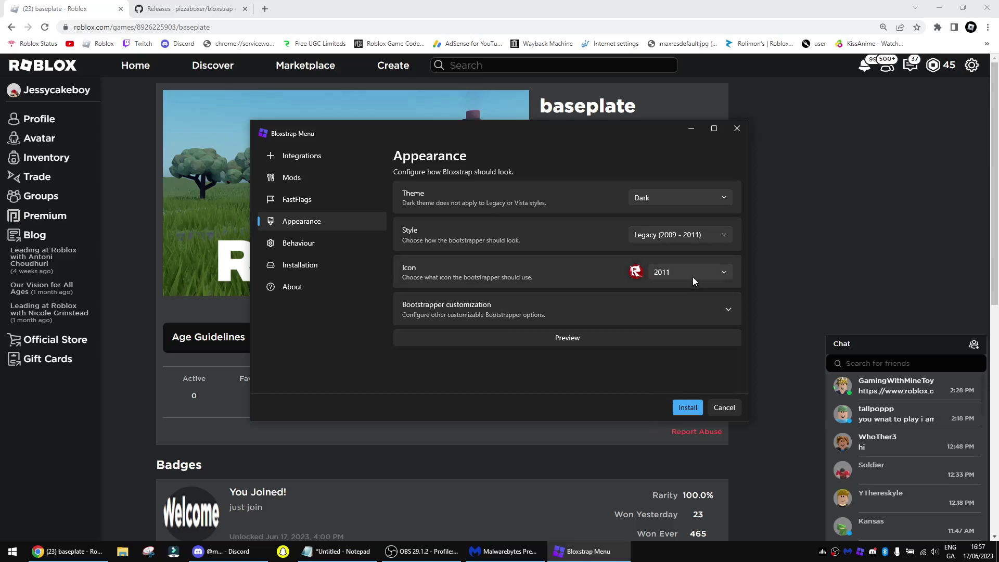
pyautogui.click(691, 273)
pyautogui.click(682, 374)
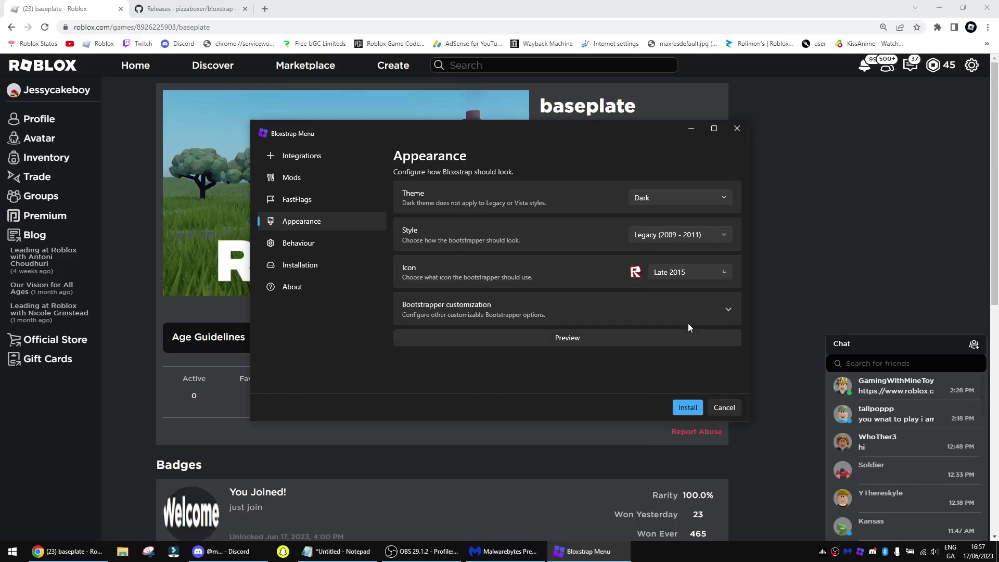
# - Set the bootstrapper icon to 2017
pyautogui.click(680, 273)
pyautogui.click(677, 354)
pyautogui.click(679, 275)
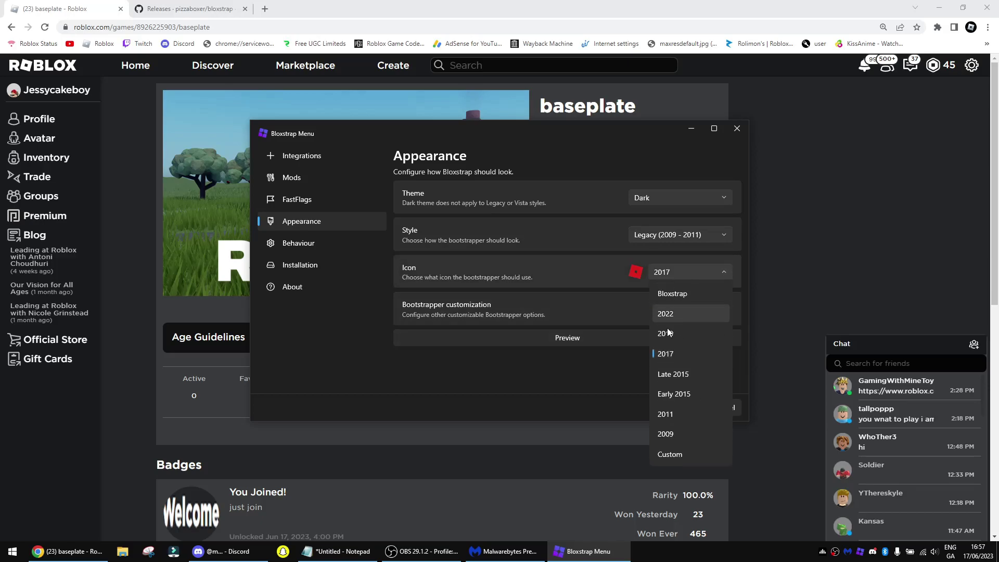
pyautogui.click(674, 273)
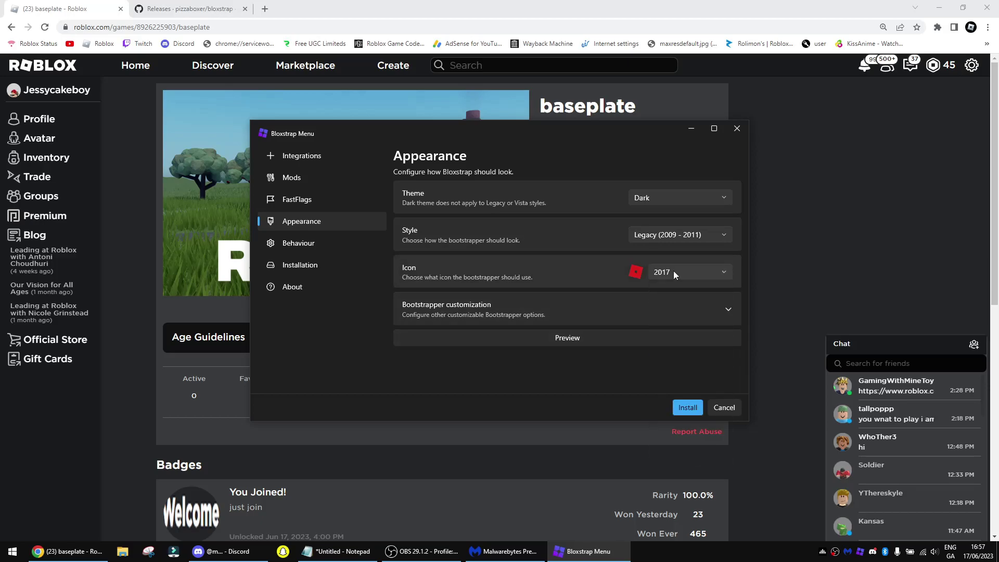
# - Review the startup behaviour options and set the Roblox release channel to ZCanary
pyautogui.click(314, 242)
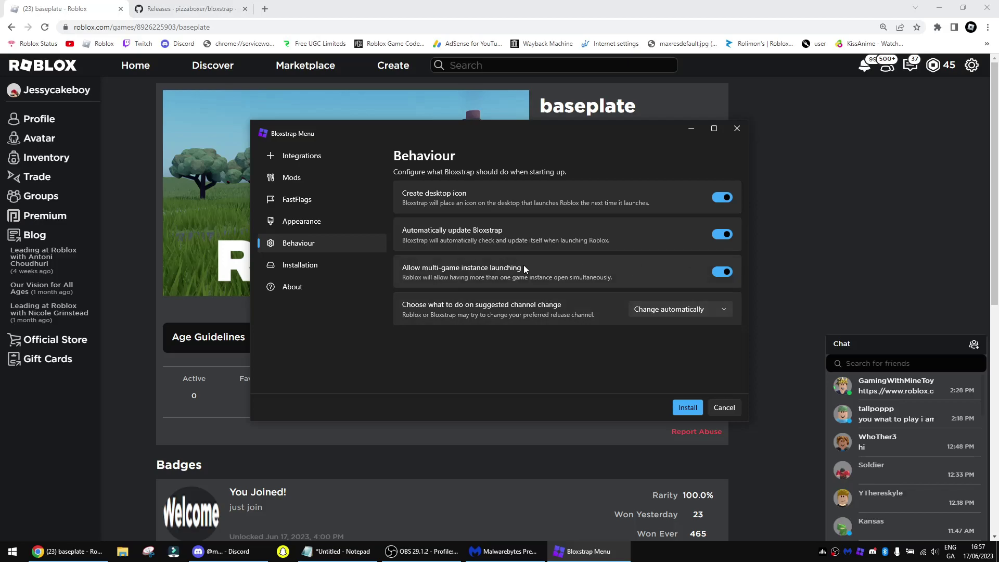
pyautogui.click(297, 268)
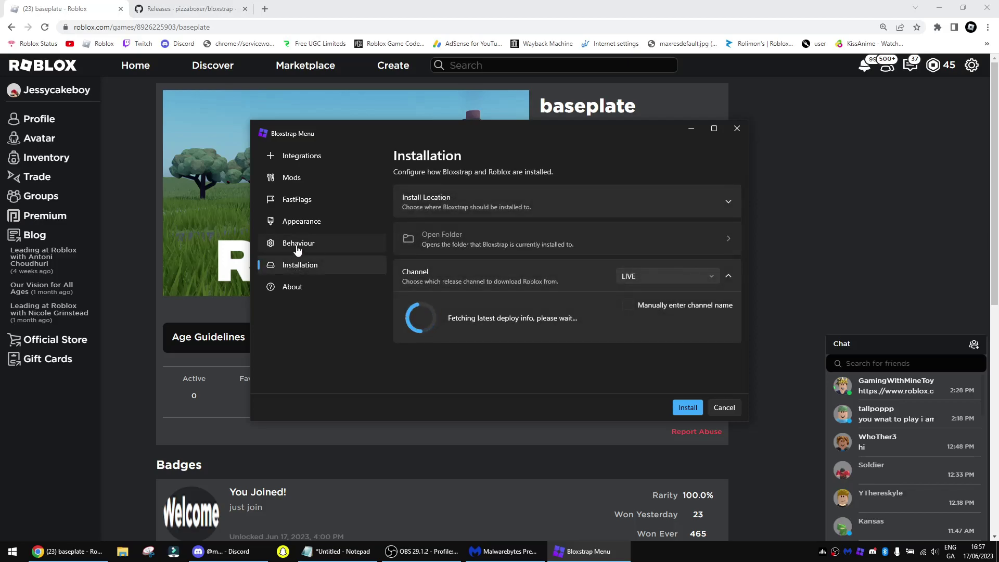
pyautogui.click(645, 272)
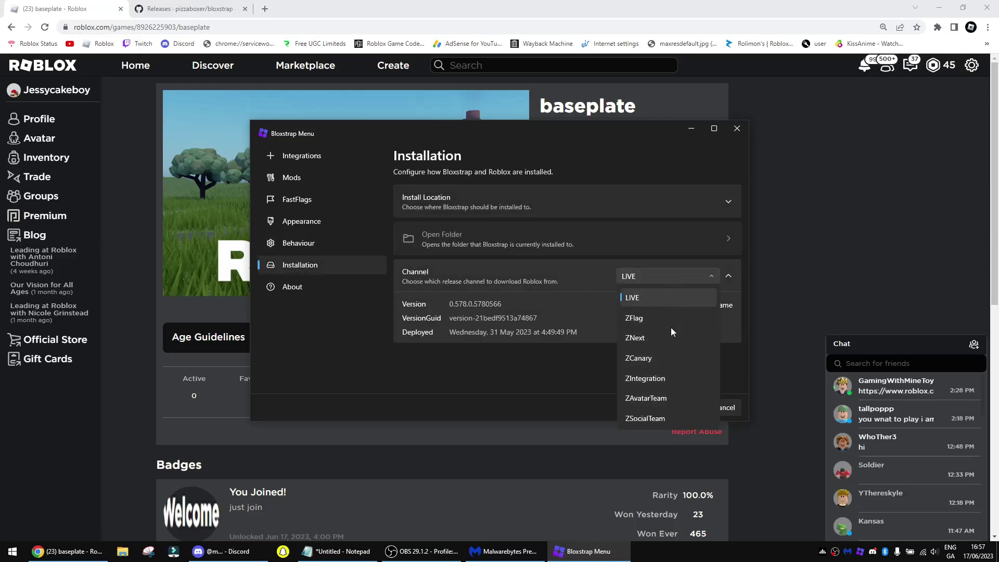
pyautogui.click(663, 359)
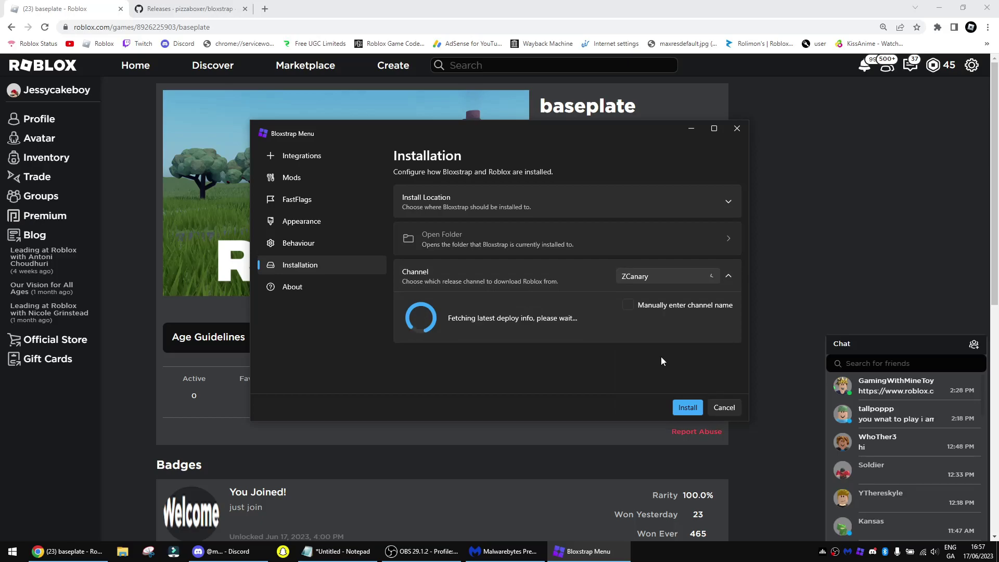
# - Install Bloxstrap with the configured options and accept the pre-install notice
pyautogui.click(321, 249)
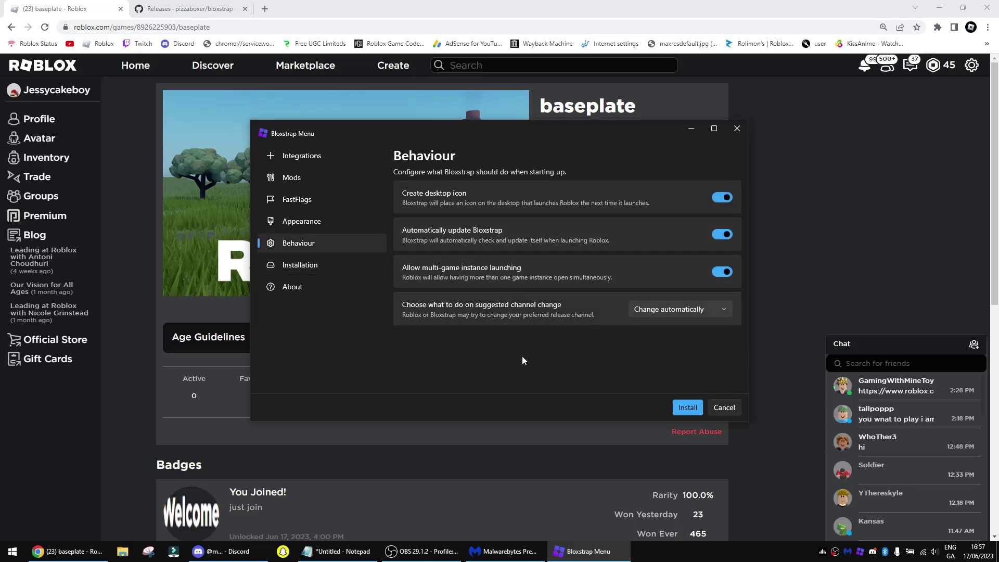
pyautogui.click(688, 408)
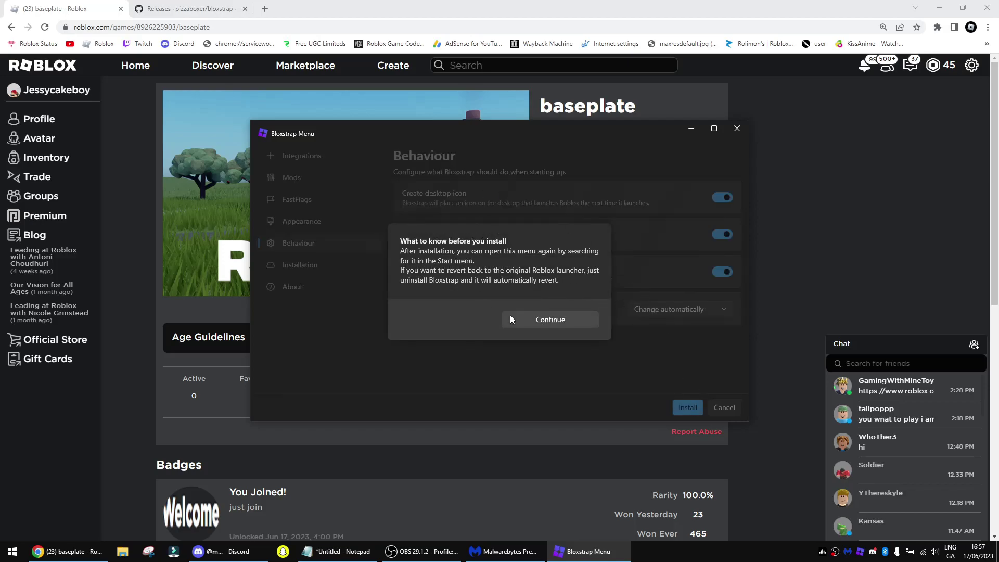
pyautogui.click(525, 319)
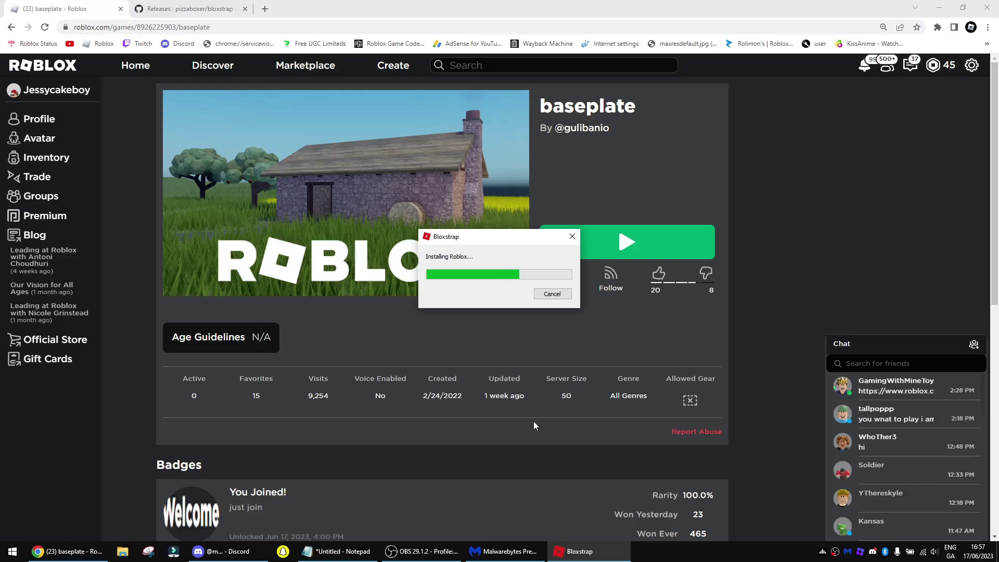
pyautogui.rightClick(577, 552)
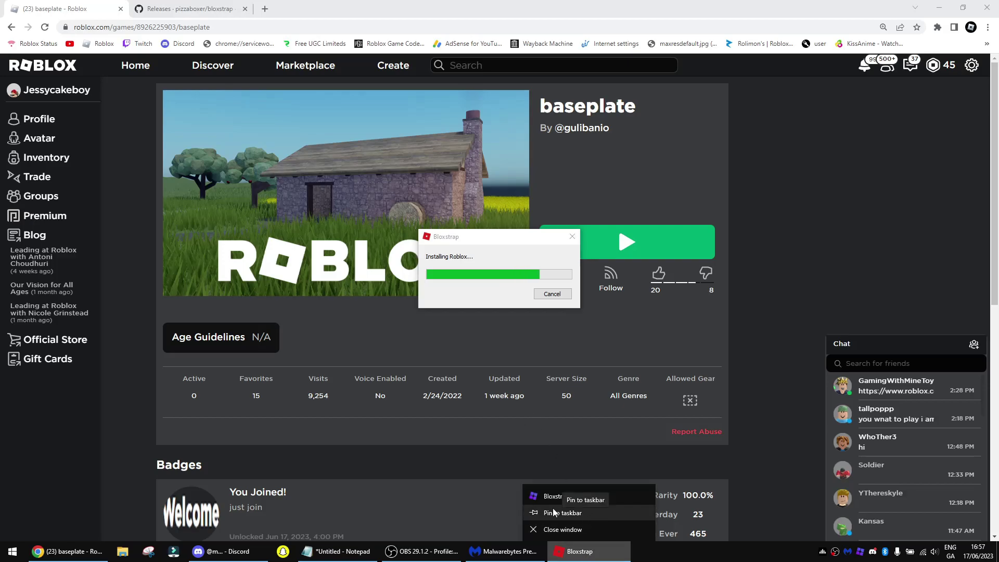
pyautogui.click(600, 559)
pyautogui.moveTo(571, 555)
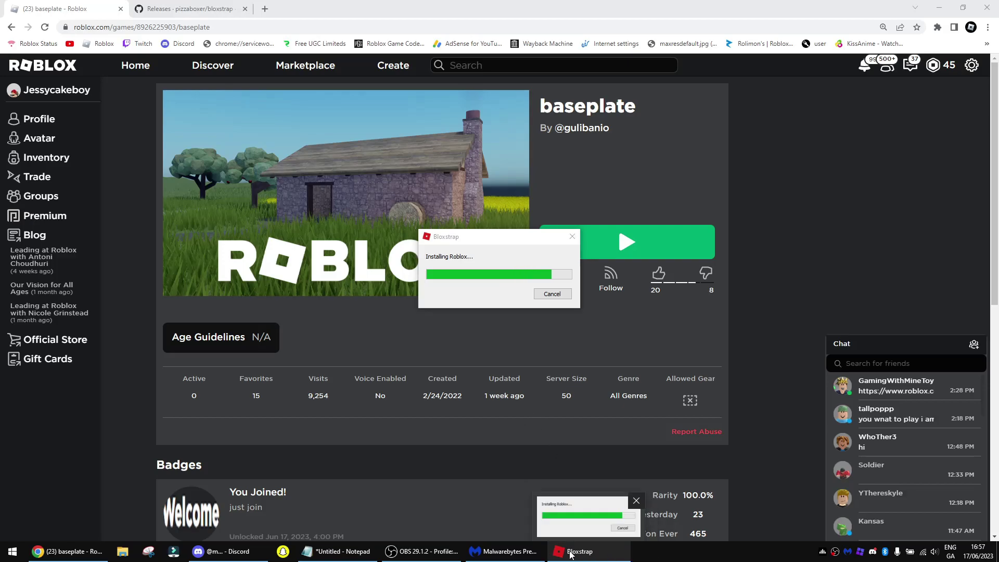
pyautogui.click(504, 252)
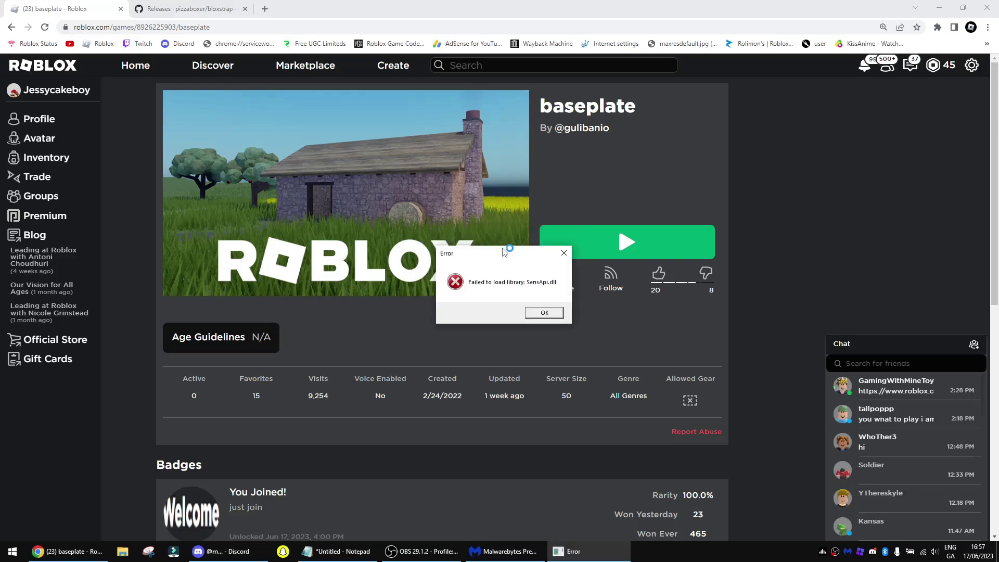
# - Dismiss the library loading error and the unrecoverable application error without creating a memory dump
pyautogui.click(530, 314)
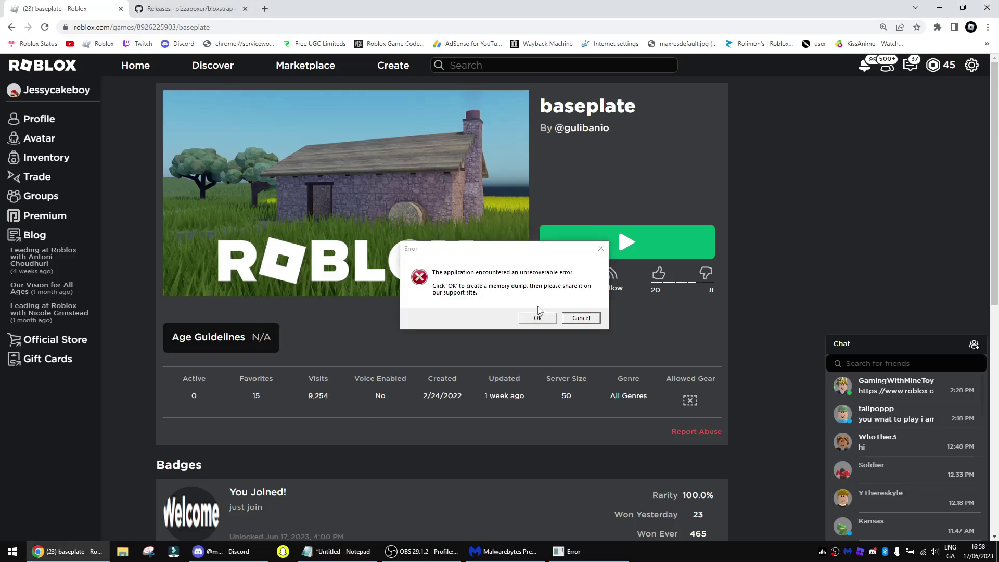
pyautogui.click(598, 314)
pyautogui.click(601, 249)
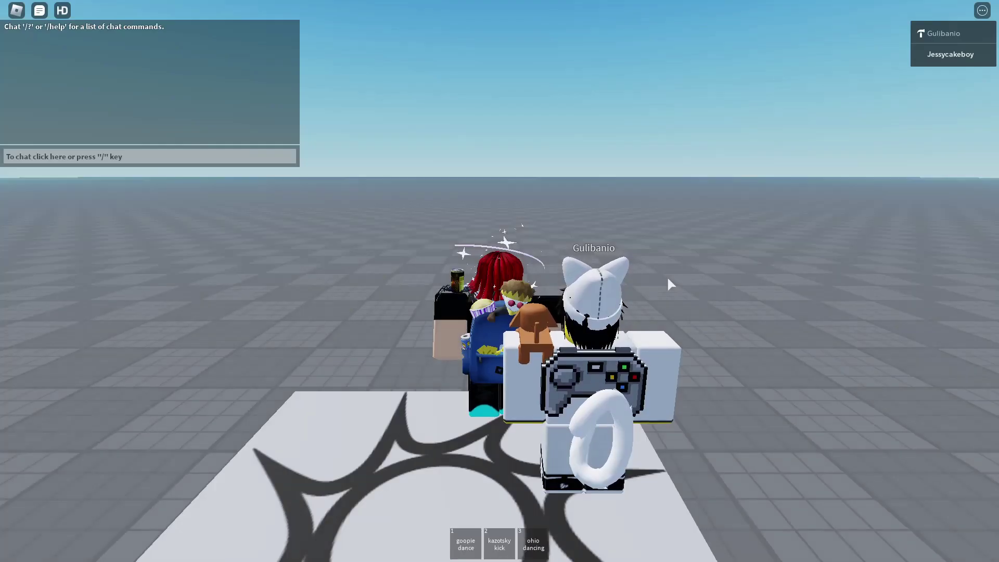
# - Send the in-game chat messages "hel", "hello" and "dont mind me just using this game for a video"
pyautogui.press('/')
pyautogui.write('hel')
pyautogui.press('Return')
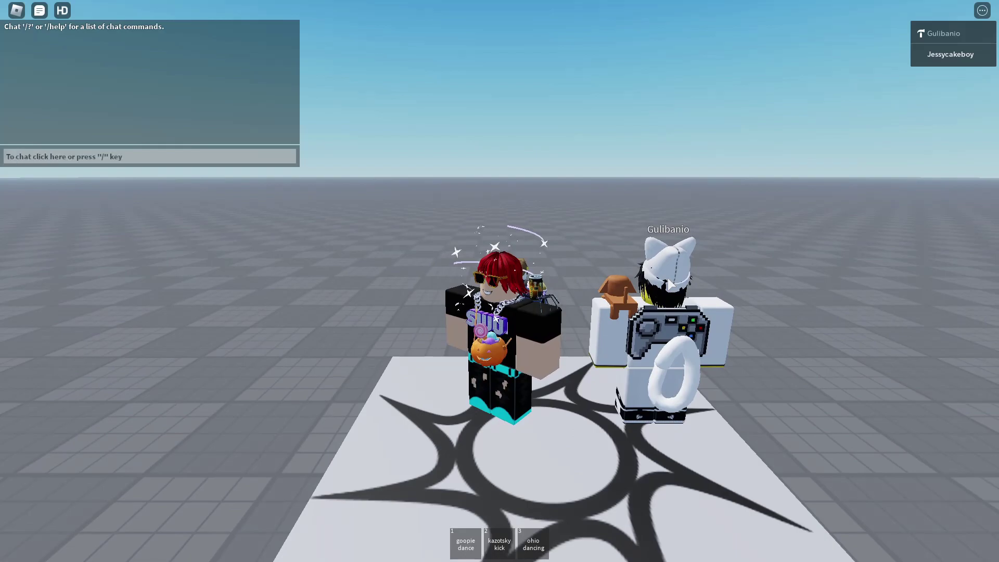
pyautogui.press('/')
pyautogui.write('hello')
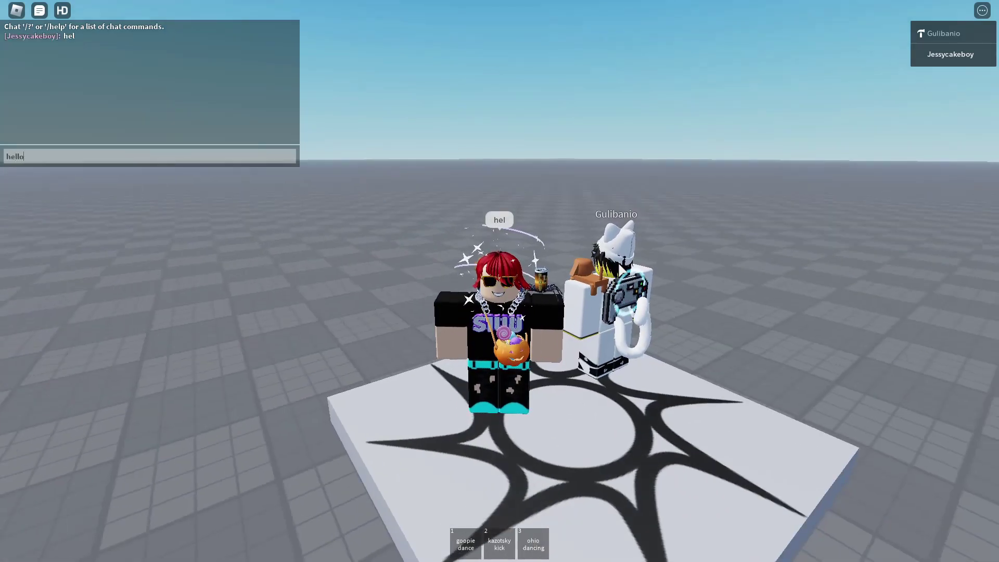
pyautogui.press('Return')
pyautogui.press('/')
pyautogui.write('dont mind me just using this game for a video')
pyautogui.press('Return')
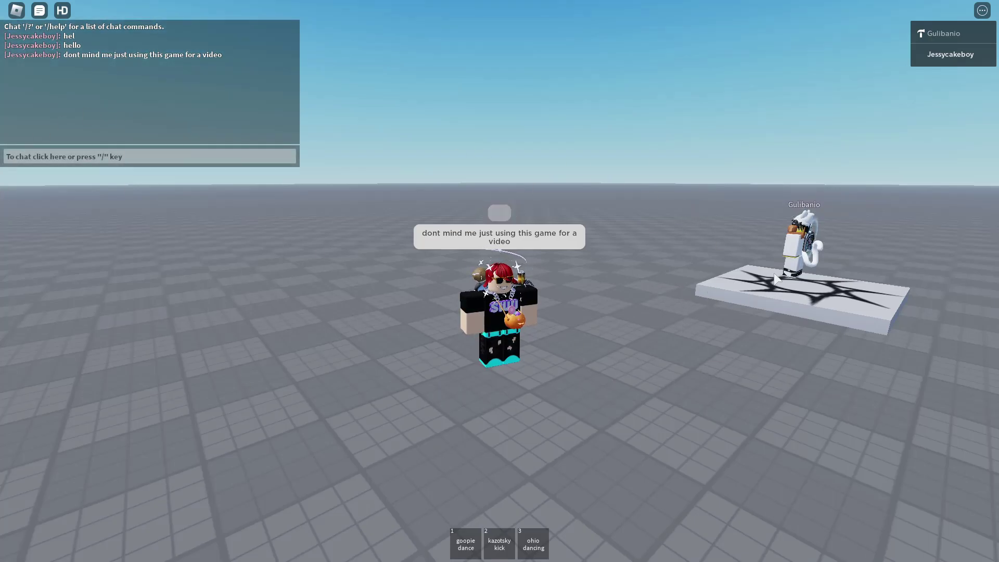
# - Show and hide the in-game menu, and look through its People and Invite Friends pages
pyautogui.press('Escape')
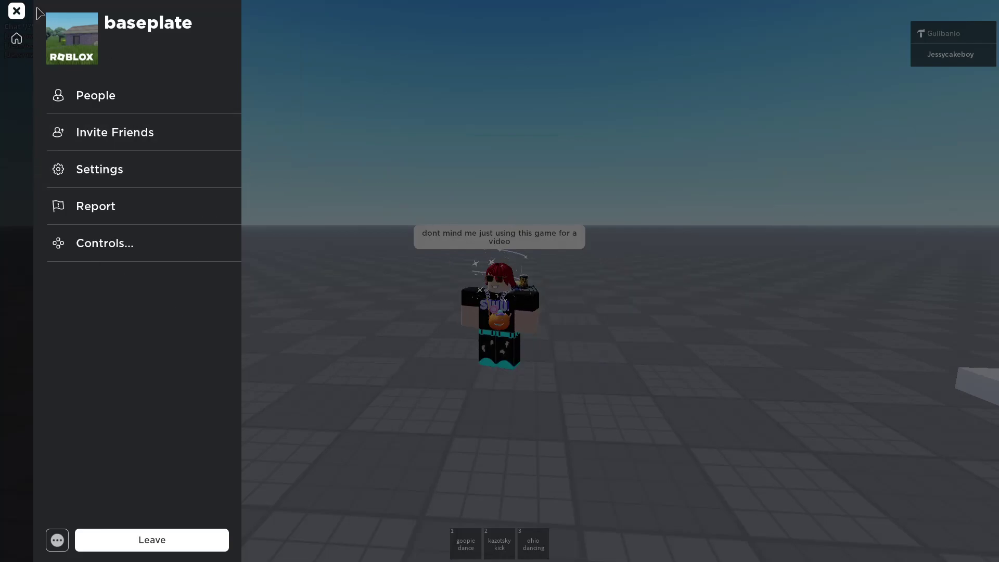
pyautogui.click(17, 12)
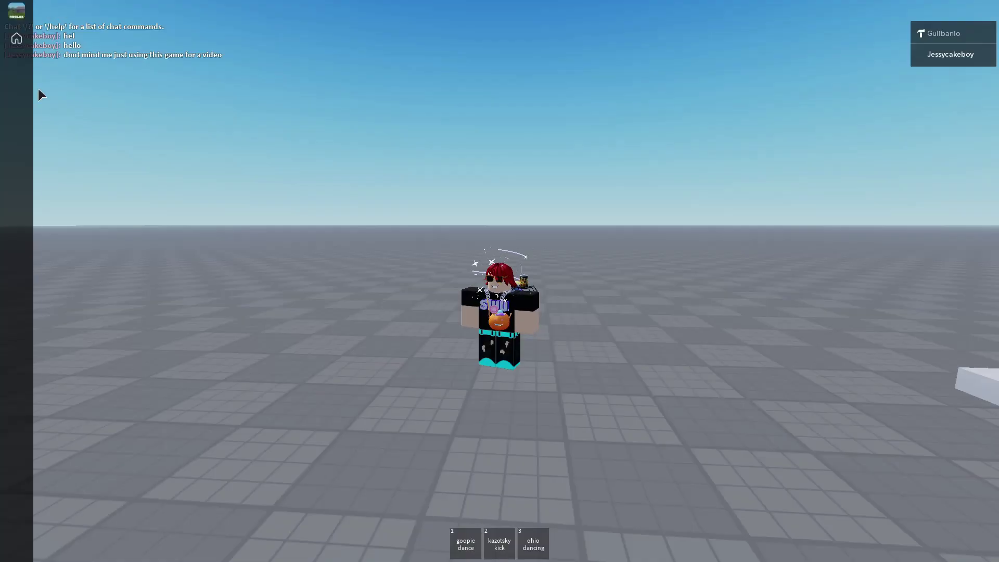
pyautogui.click(16, 11)
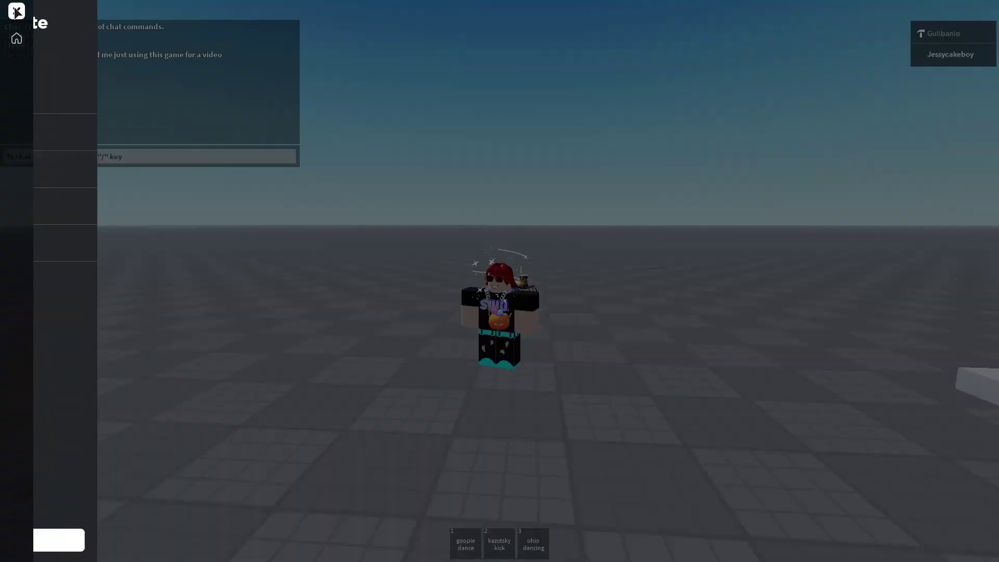
pyautogui.click(16, 11)
pyautogui.click(17, 13)
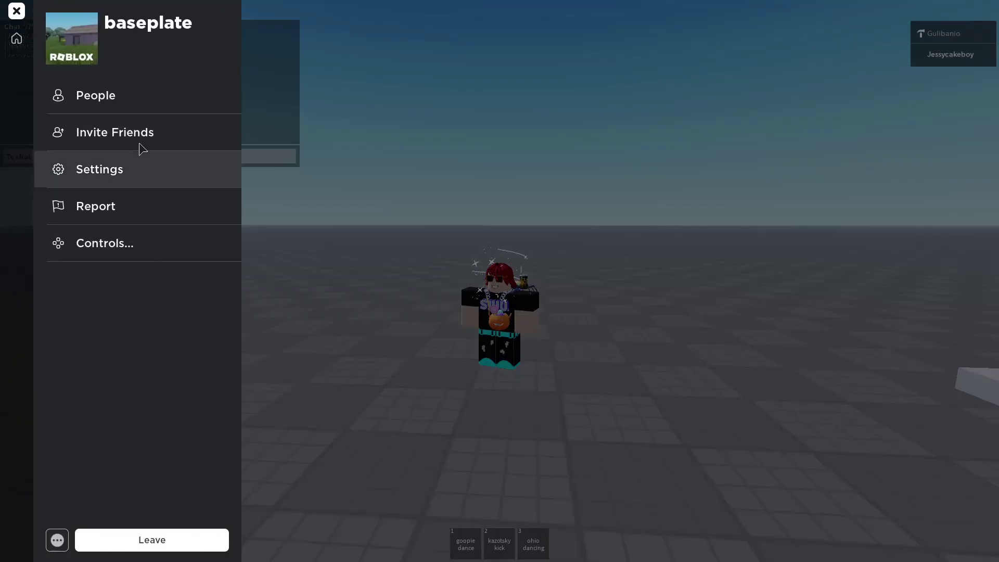
pyautogui.click(144, 101)
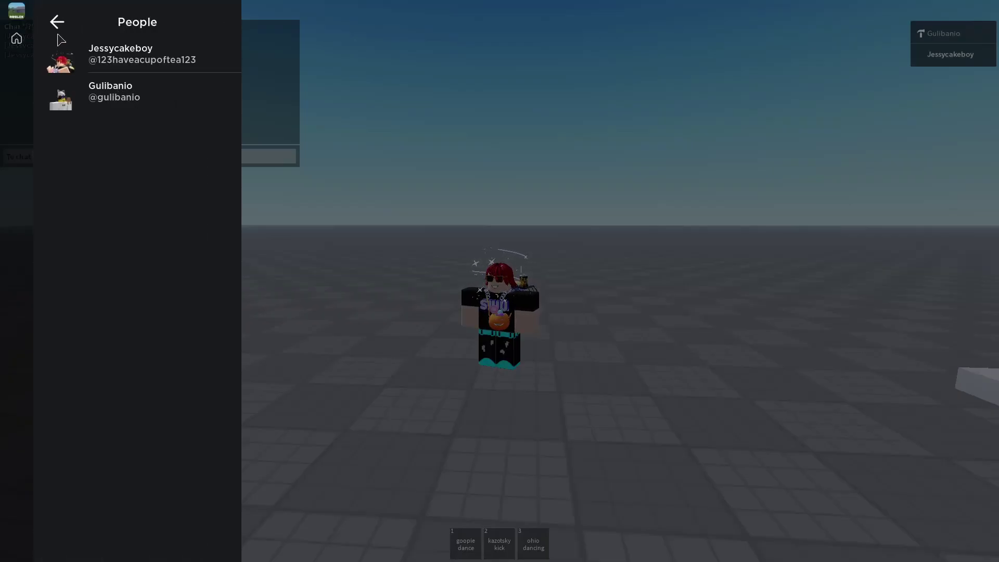
pyautogui.click(48, 21)
pyautogui.click(81, 134)
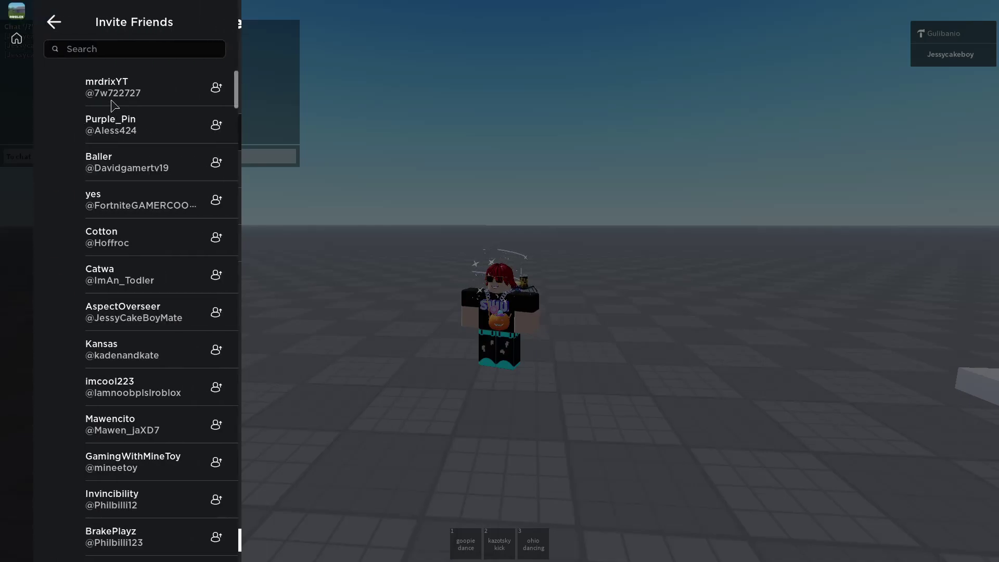
pyautogui.click(48, 21)
# - Examine the in-game Settings page and its Advanced Settings, and return to the main menu
pyautogui.click(100, 170)
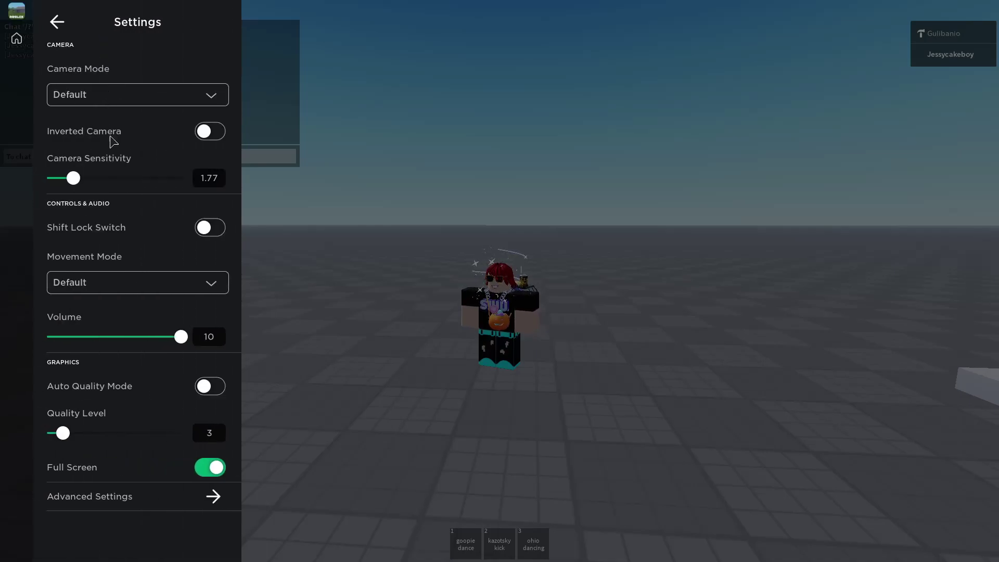
pyautogui.click(134, 495)
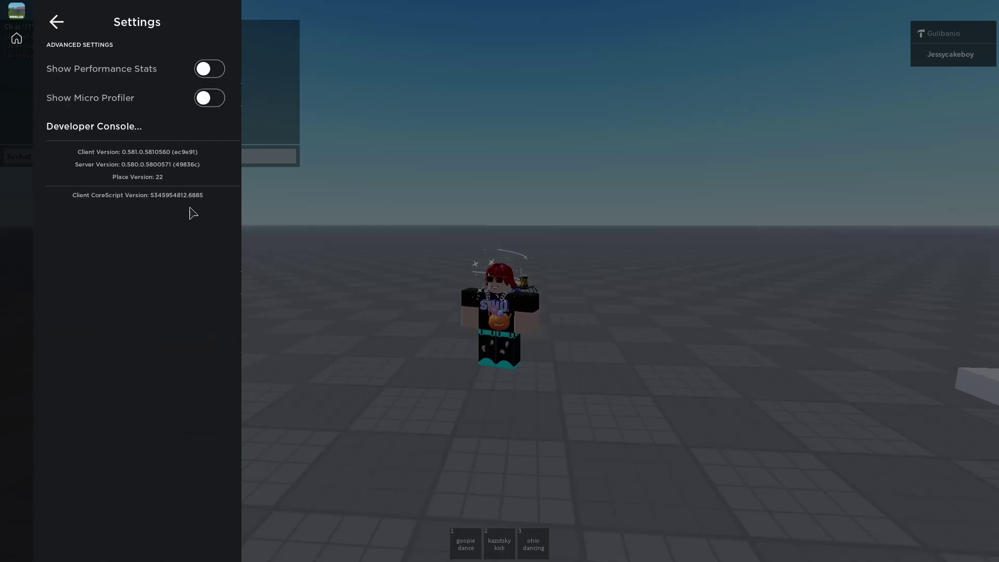
pyautogui.click(57, 24)
pyautogui.click(56, 23)
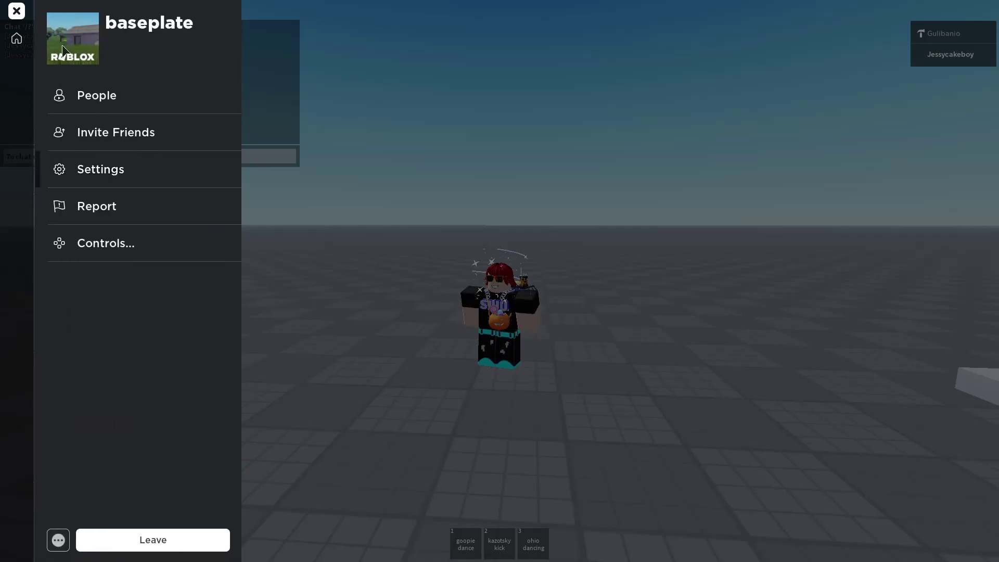
# - View the report form for the other player, cancel it and return to the main menu
pyautogui.click(126, 193)
pyautogui.click(219, 92)
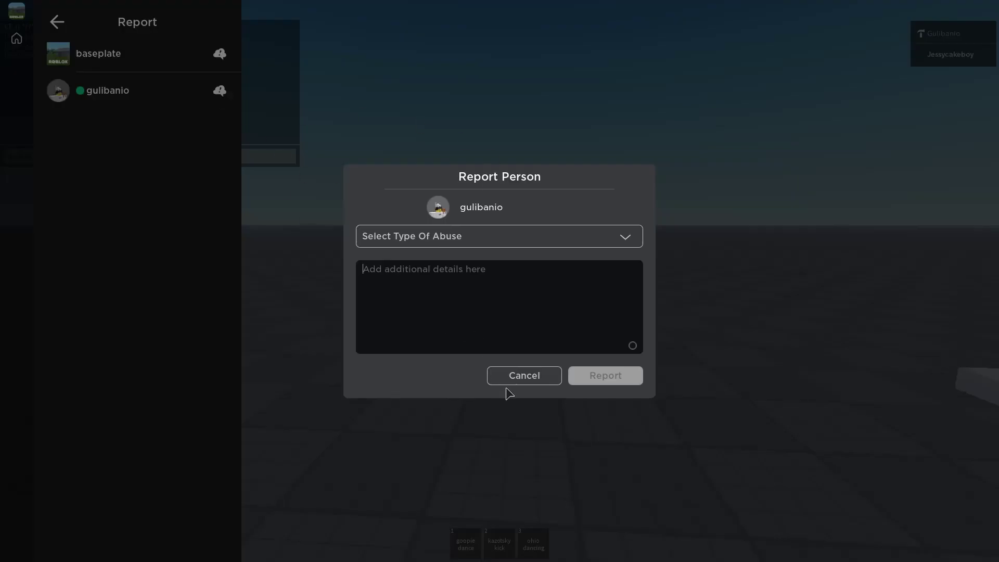
pyautogui.click(524, 375)
pyautogui.click(54, 22)
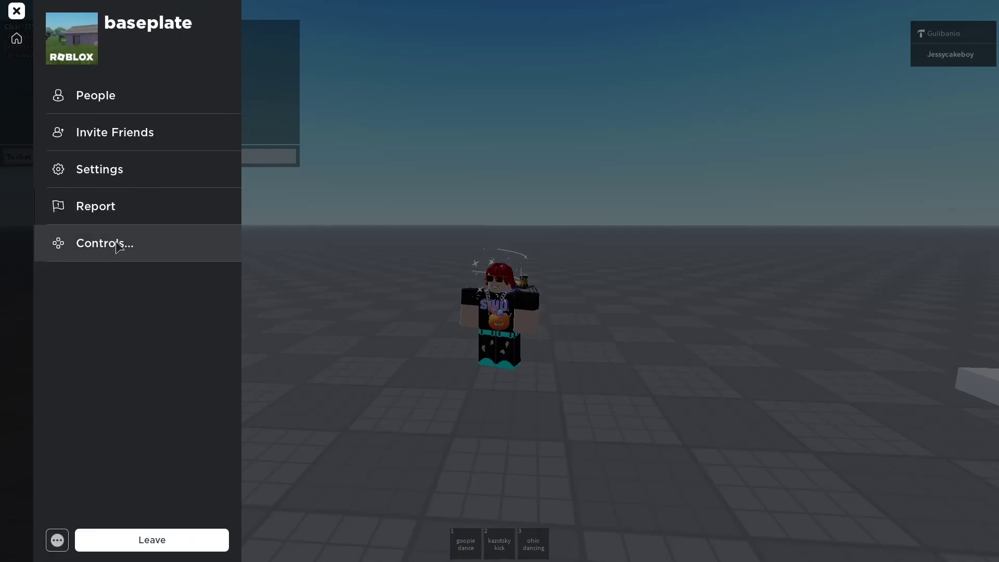
# - View the keyboard and mouse controls overview, close it and bring up the prompt for leaving the experience
pyautogui.scroll(5, 442, 333)
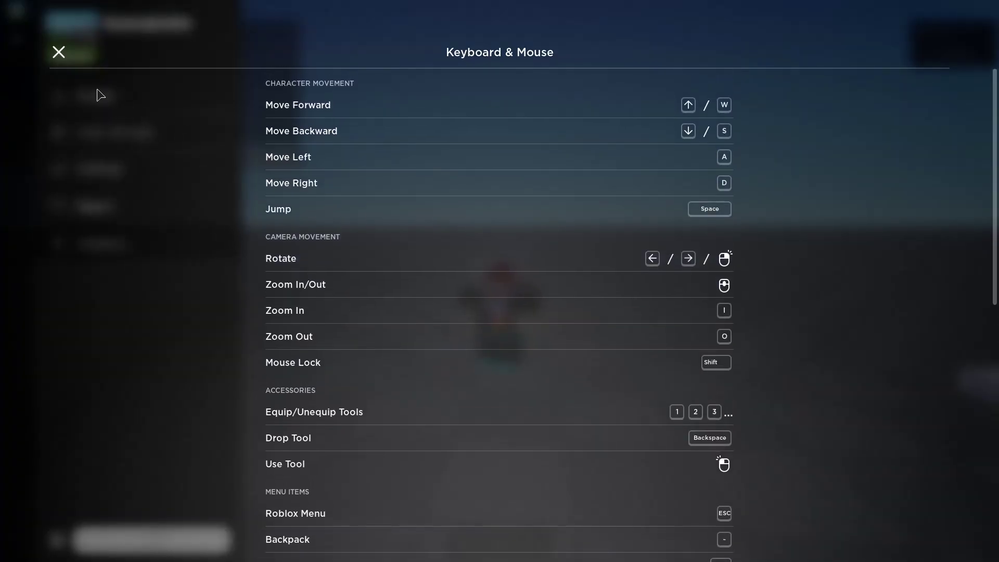
pyautogui.click(58, 52)
pyautogui.click(16, 38)
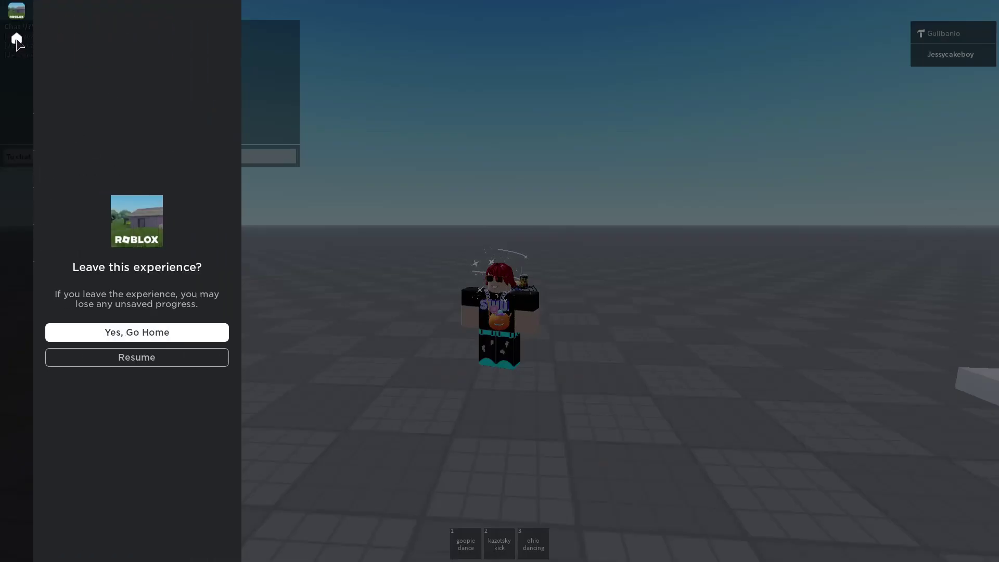
# - Dismiss the leave prompt to resume the game, bring up the go-home prompt once more and return to the in-game menu
pyautogui.click(20, 10)
pyautogui.click(20, 11)
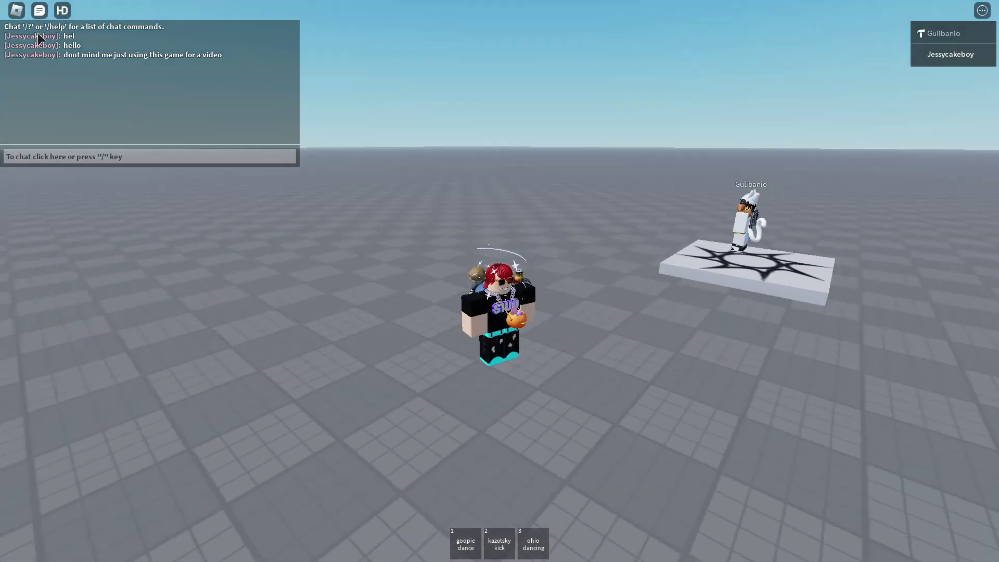
pyautogui.click(16, 10)
pyautogui.click(17, 38)
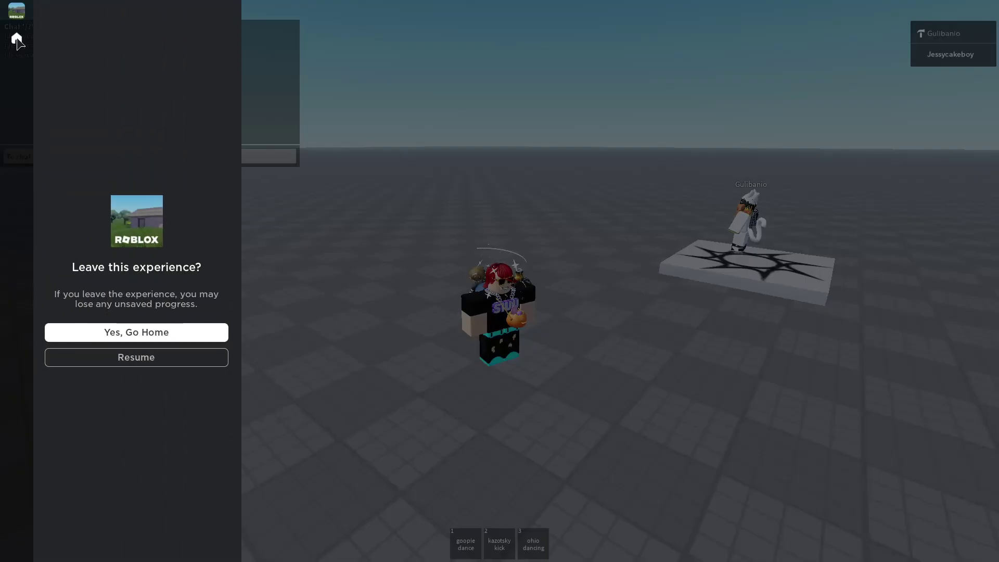
pyautogui.click(16, 10)
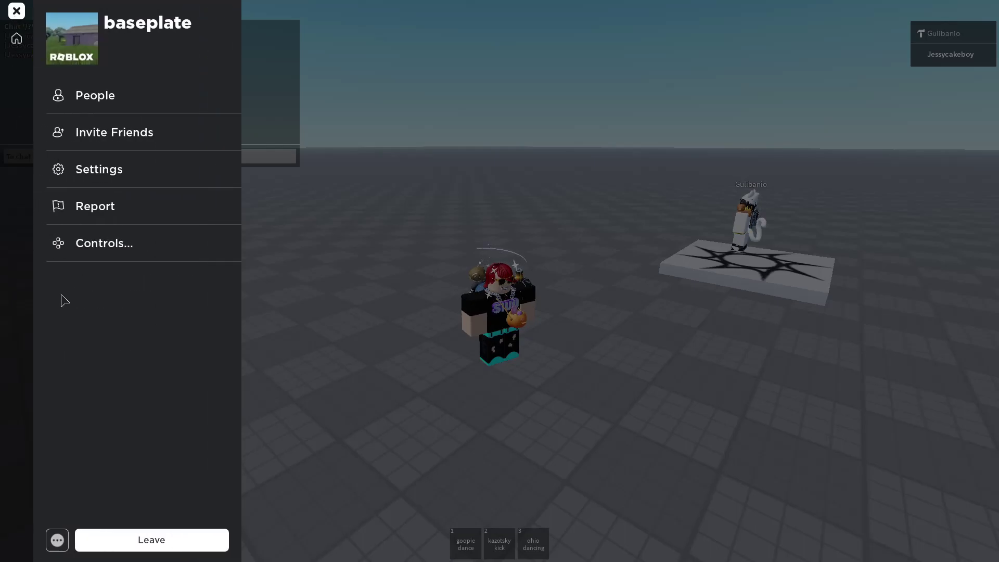
# - Record a short gameplay video with the Record Video option of the in-game menu and stop the recording
pyautogui.click(57, 540)
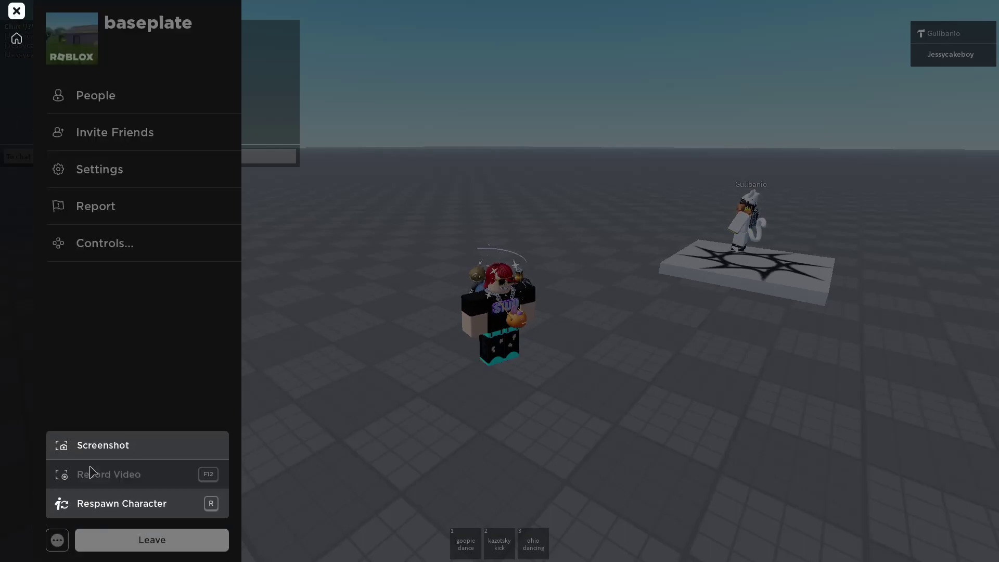
pyautogui.click(92, 472)
pyautogui.click(56, 540)
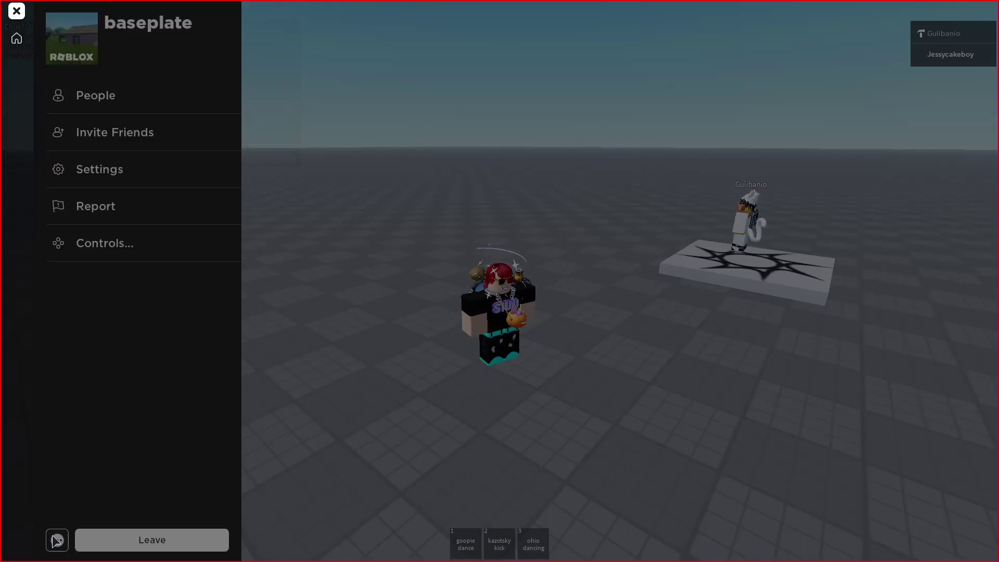
pyautogui.click(56, 543)
# - Respawn the character, confirm the respawn and bring the in-game menu back up
pyautogui.click(57, 542)
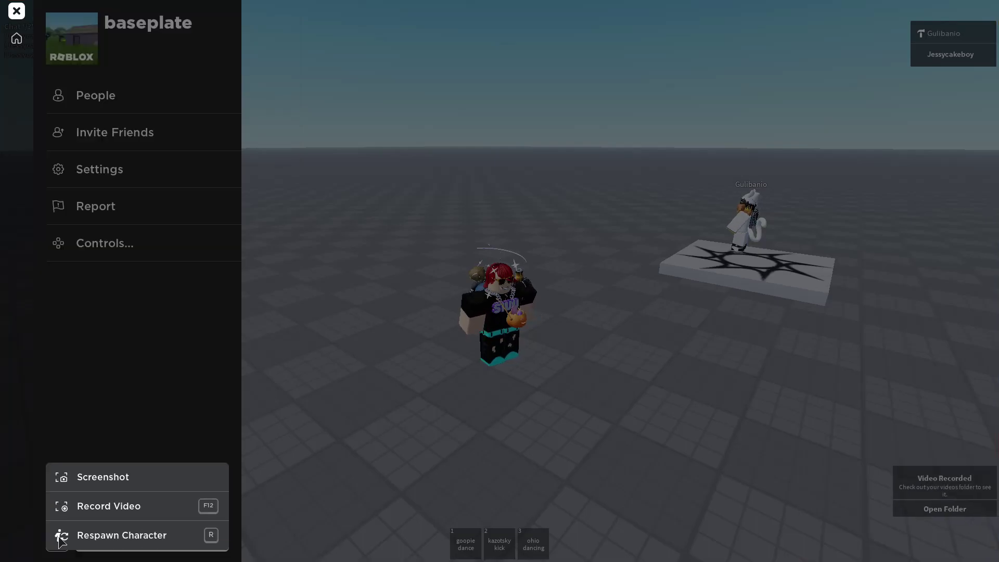
pyautogui.click(91, 513)
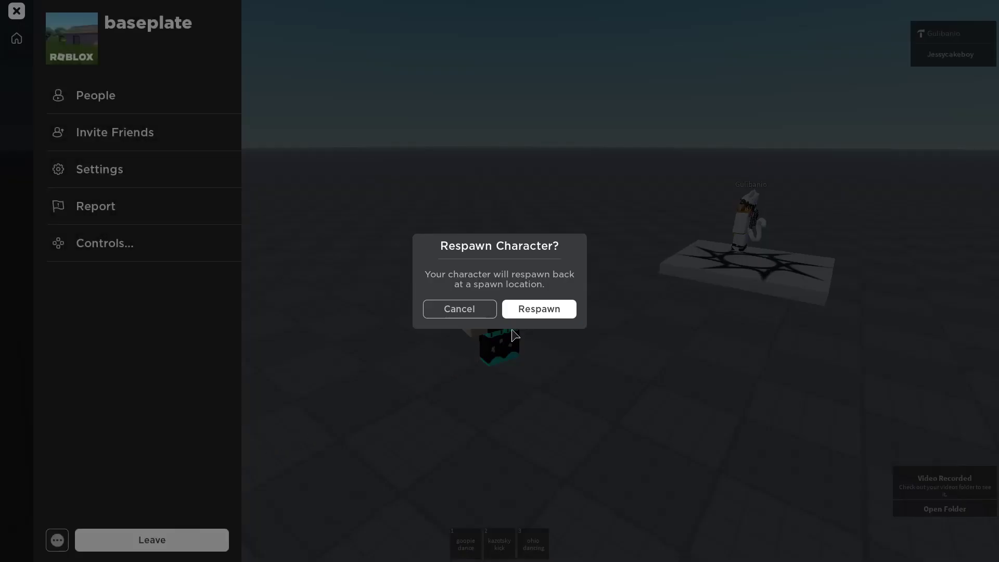
pyautogui.click(541, 309)
pyautogui.press('Escape')
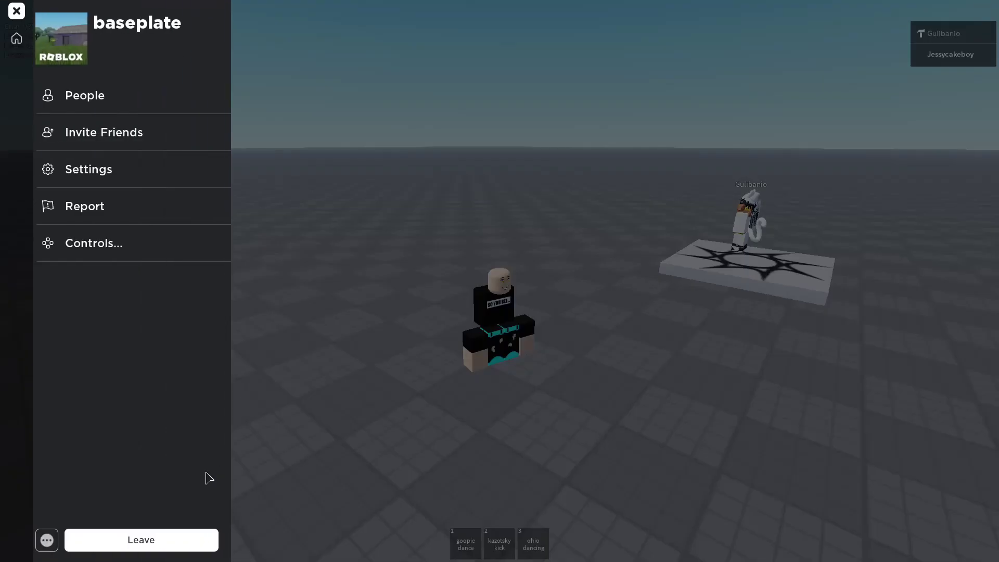
# - View the prompt for leaving the experience, resume the game instead and equip the kazotsky kick dance
pyautogui.click(158, 529)
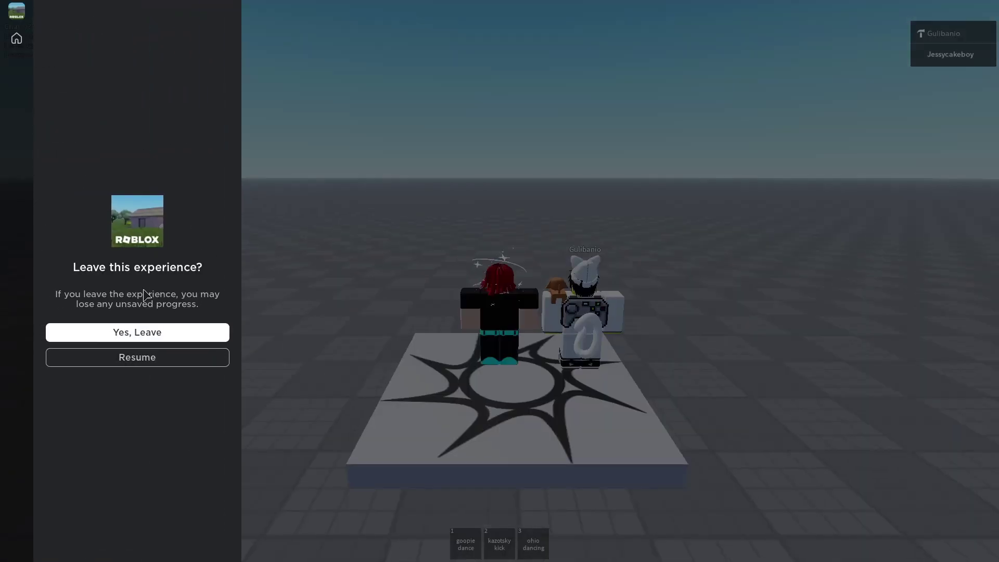
pyautogui.click(159, 357)
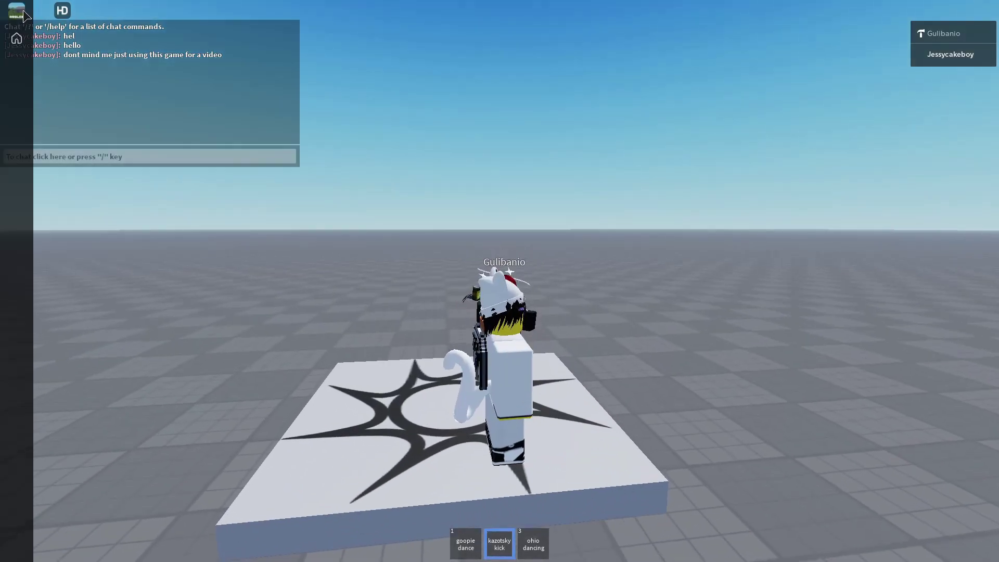
pyautogui.press('2')
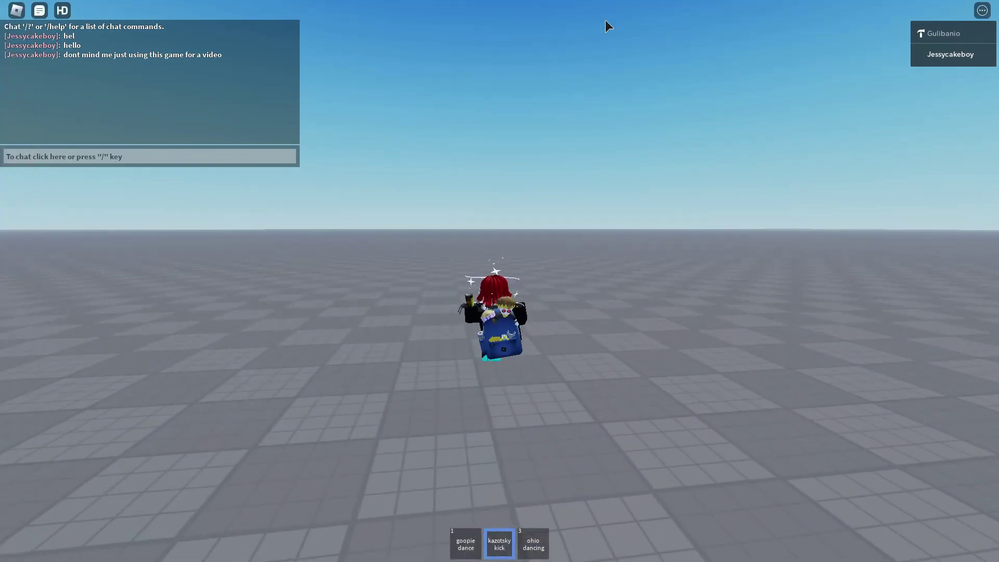
# - View the other player's options on the leaderboard, and check the overlay menu with Leaderboard, Emotes and Inventory
pyautogui.click(952, 36)
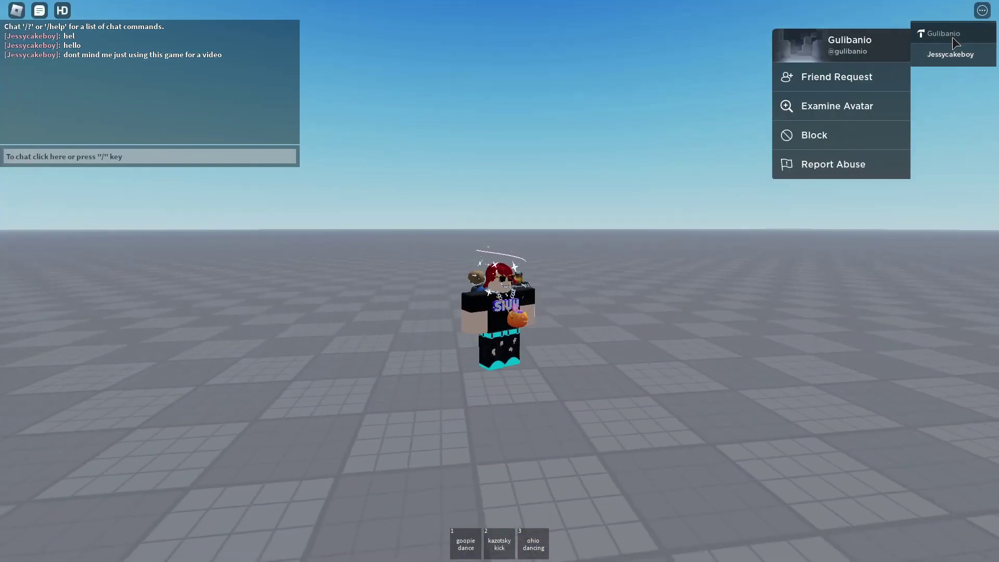
pyautogui.click(953, 36)
pyautogui.click(984, 11)
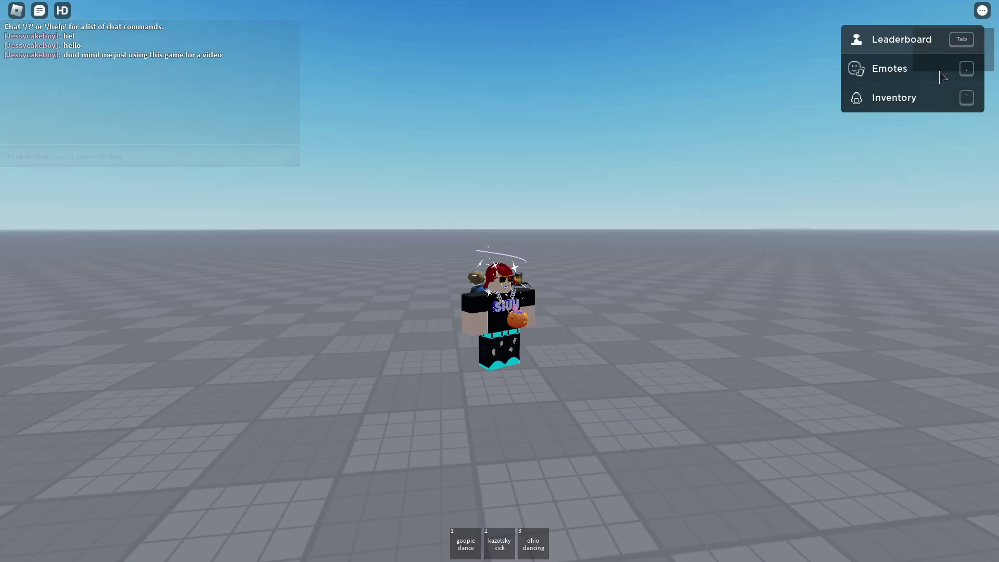
pyautogui.click(913, 144)
# - Leave the baseplate experience through the in-game menu's leave prompt to reach the Roblox Home page
pyautogui.press('Escape')
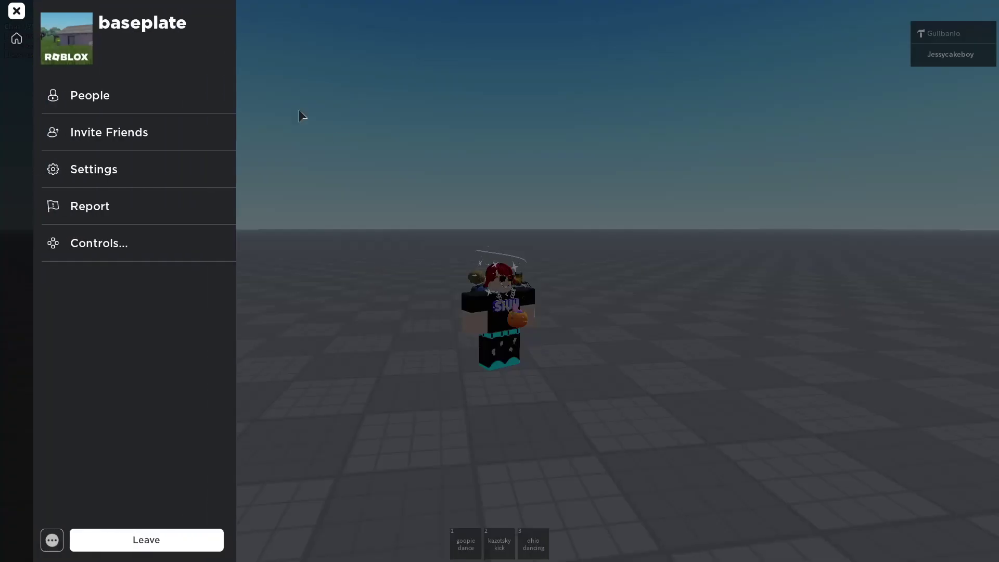
pyautogui.press('l')
pyautogui.press('Escape')
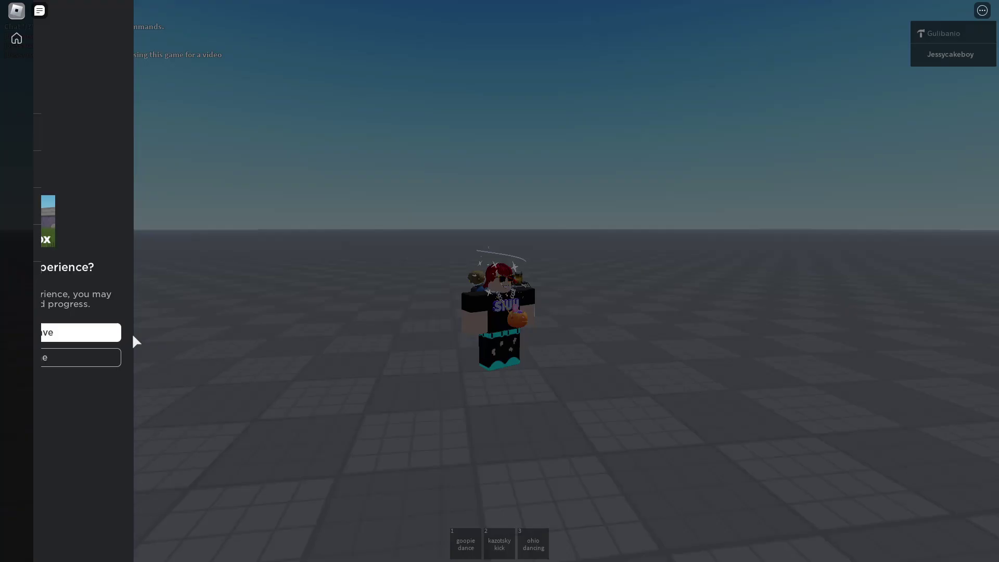
pyautogui.press('Escape')
pyautogui.press('l')
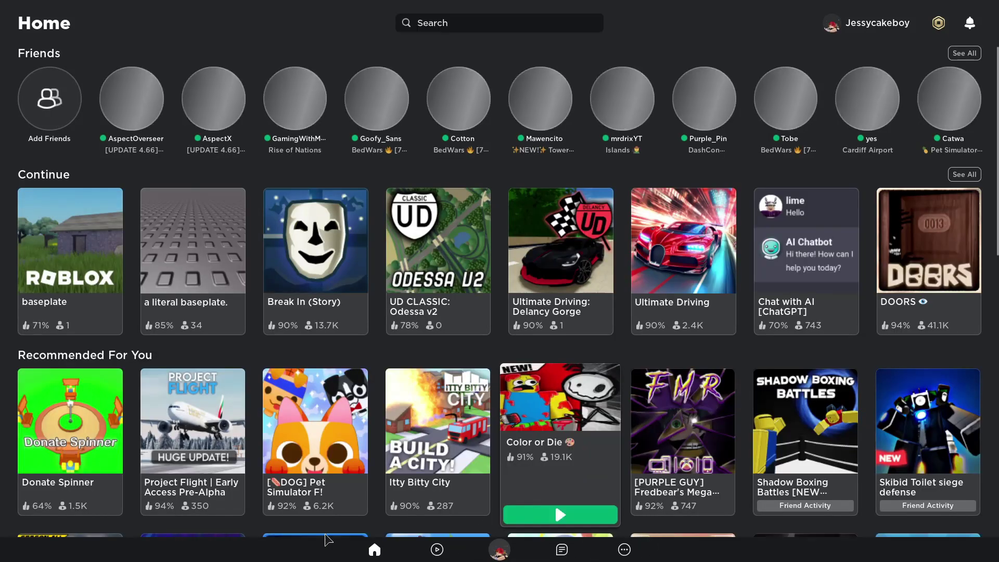
# - Browse the recommended experiences on the Roblox Home page down to the end and back up
pyautogui.scroll(-6, 434, 323)
pyautogui.scroll(-16, 434, 324)
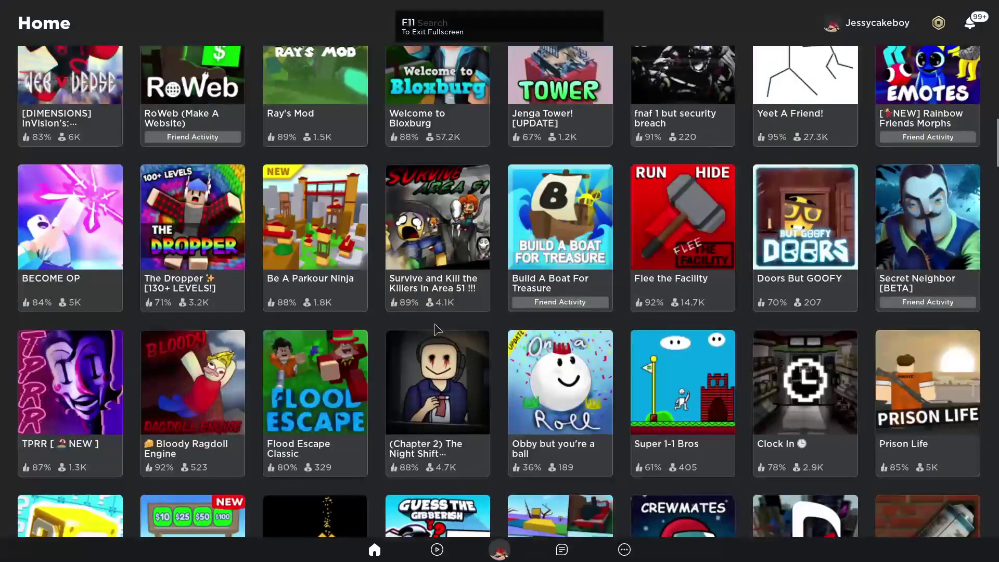
pyautogui.scroll(-6, 434, 333)
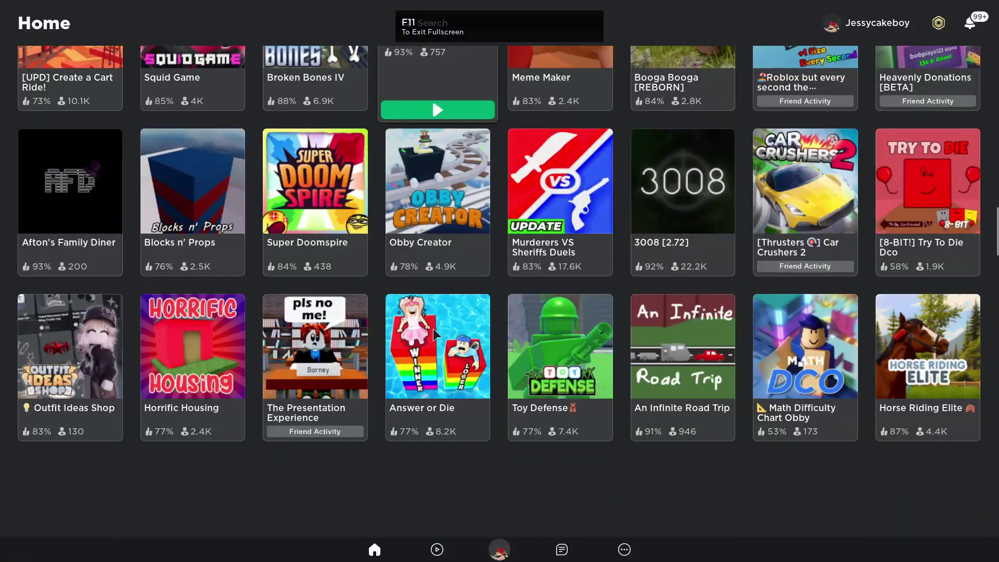
pyautogui.scroll(5, 475, 374)
pyautogui.scroll(15, 475, 376)
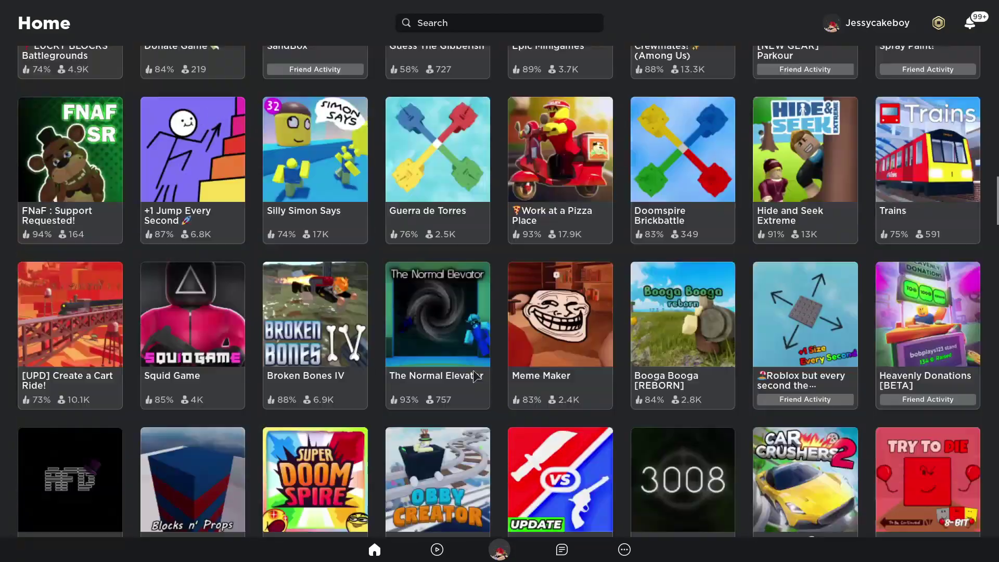
pyautogui.scroll(6, 479, 369)
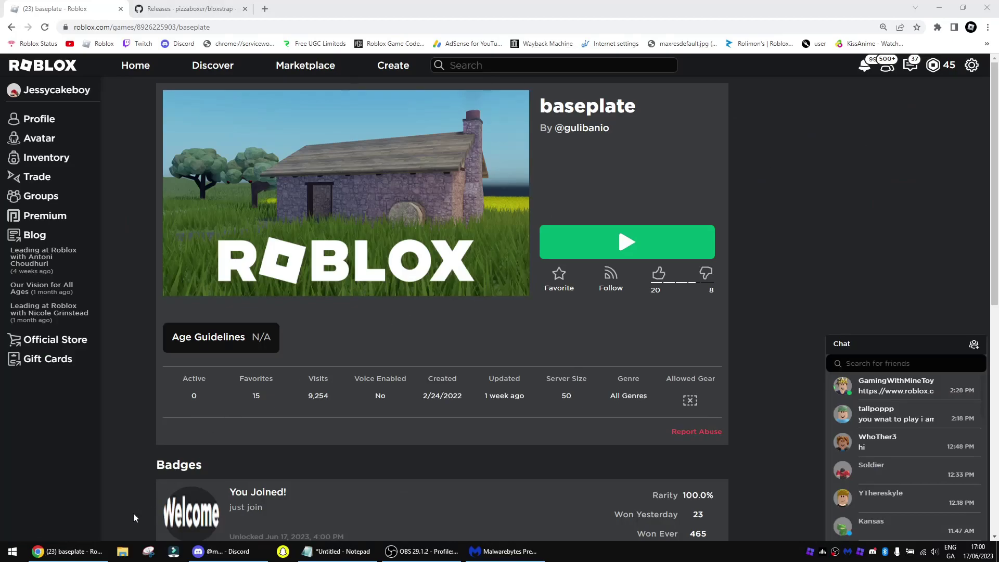
# - Look through the installed programs list in Windows for Bloxstrap and close the list
pyautogui.click(12, 552)
pyautogui.scroll(-2, 84, 426)
pyautogui.scroll(-5, 87, 405)
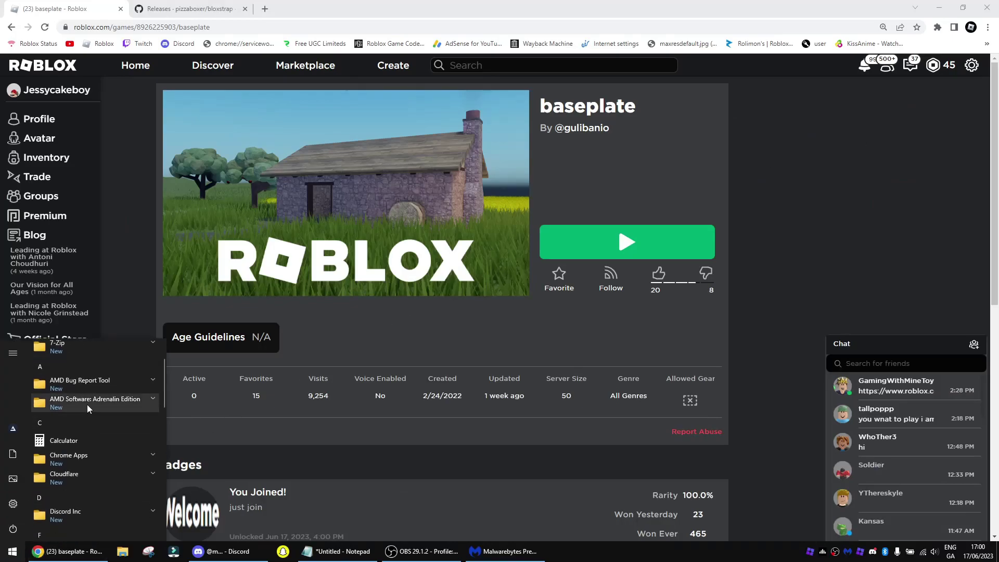
pyautogui.click(336, 552)
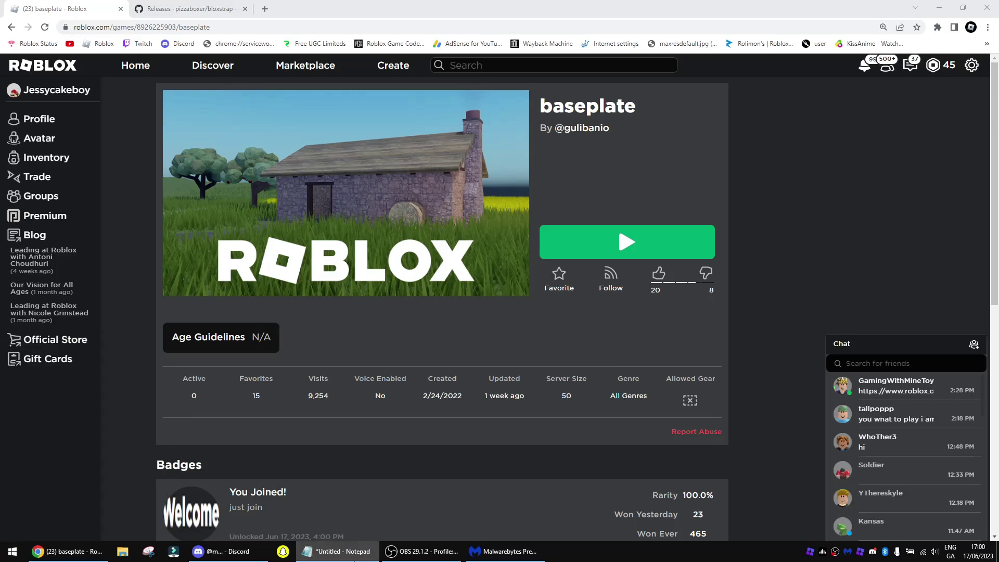
# - Search Windows for "bloxstrap", repeat the search once and close it
pyautogui.click(498, 351)
pyautogui.press('super')
pyautogui.write('bloxstrap')
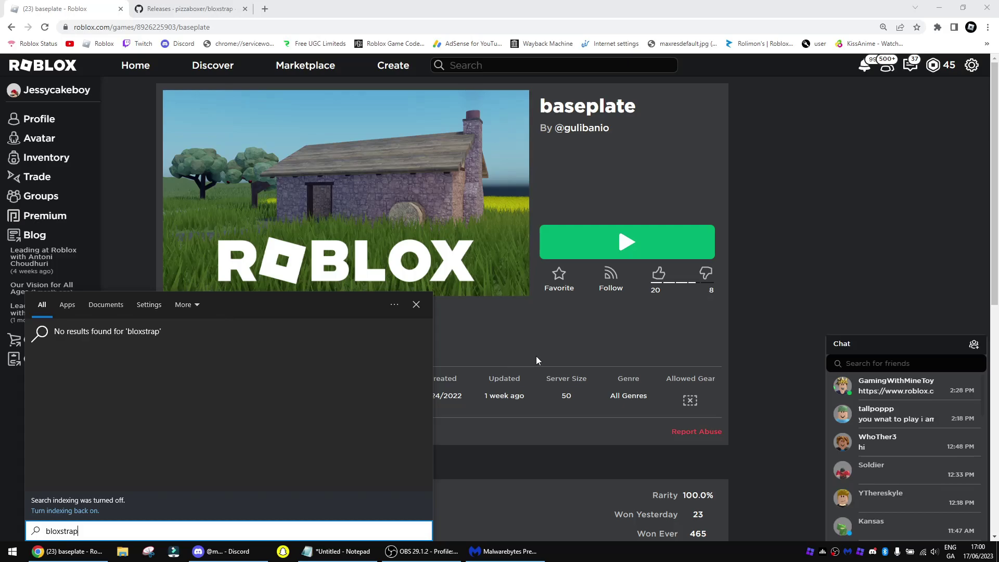
pyautogui.click(557, 349)
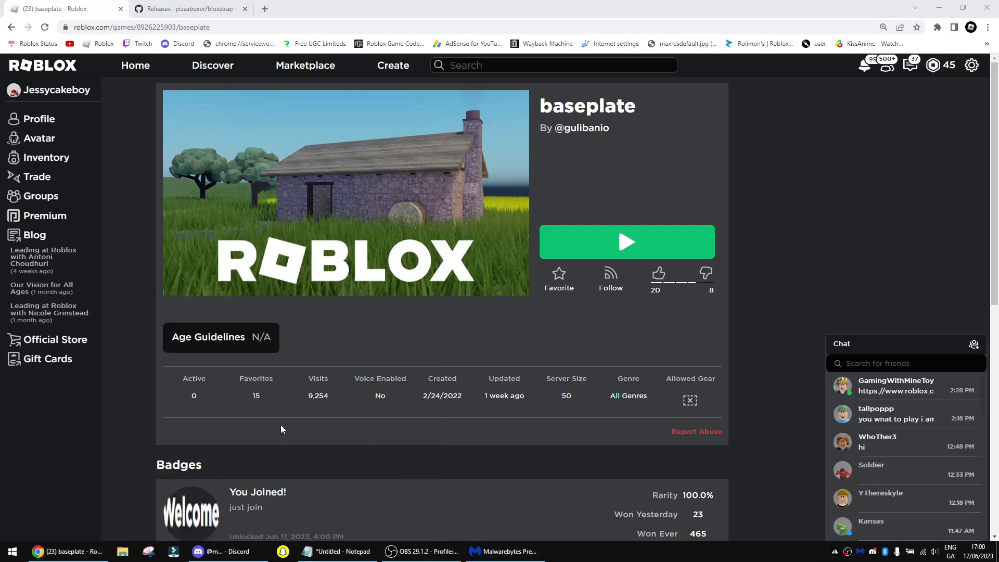
pyautogui.press('super')
pyautogui.write('blo')
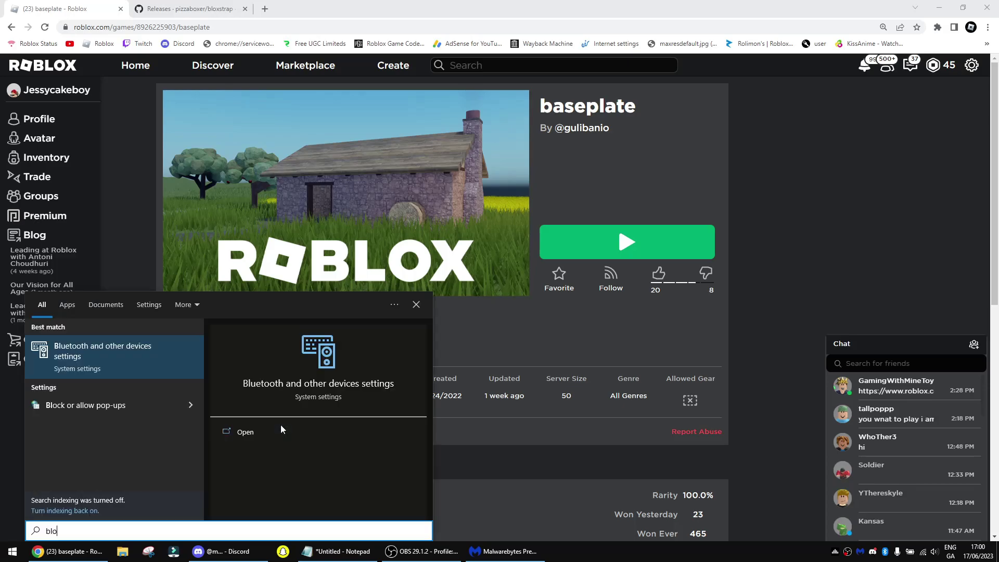
pyautogui.write('xstrap')
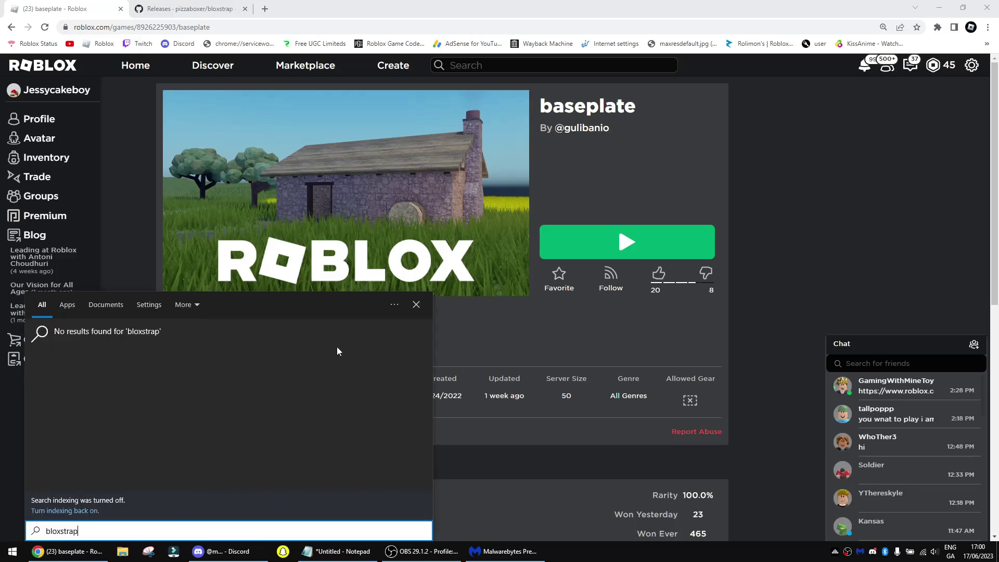
pyautogui.click(609, 337)
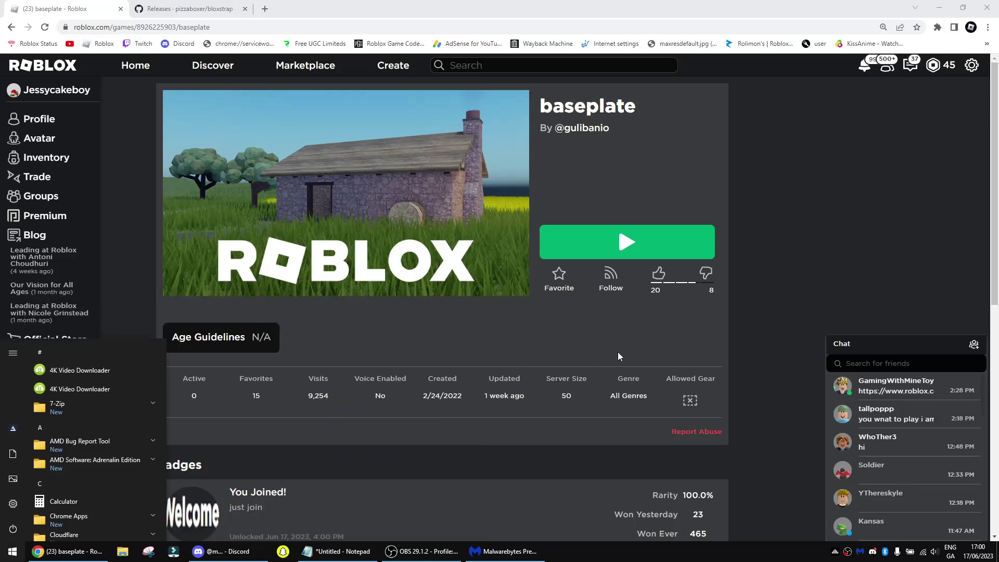
# - Show the desktop and open the file location of the Play Roblox shortcut in the Bloxstrap folder
pyautogui.click(944, 9)
pyautogui.click(961, 6)
pyautogui.click(672, 113)
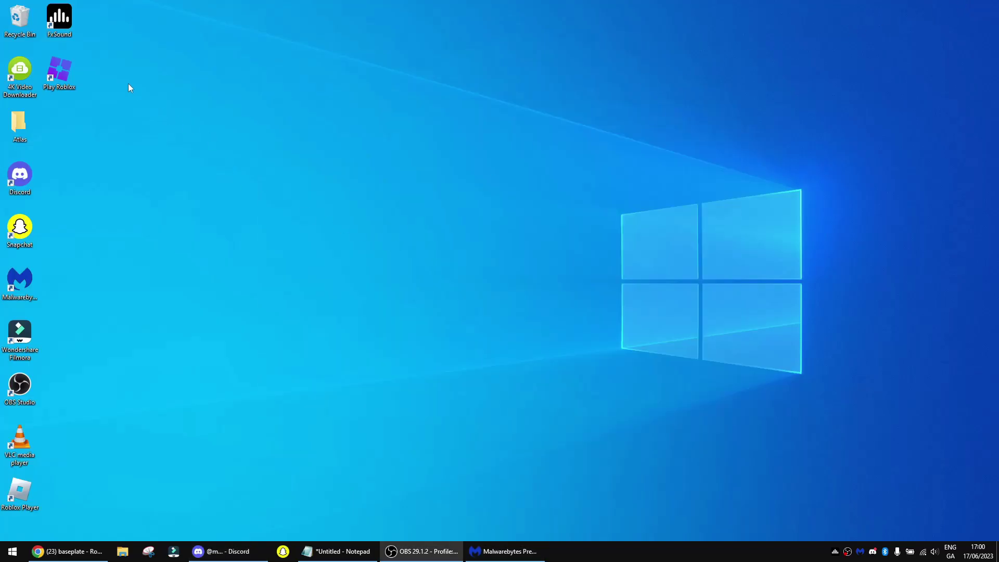
pyautogui.rightClick(55, 67)
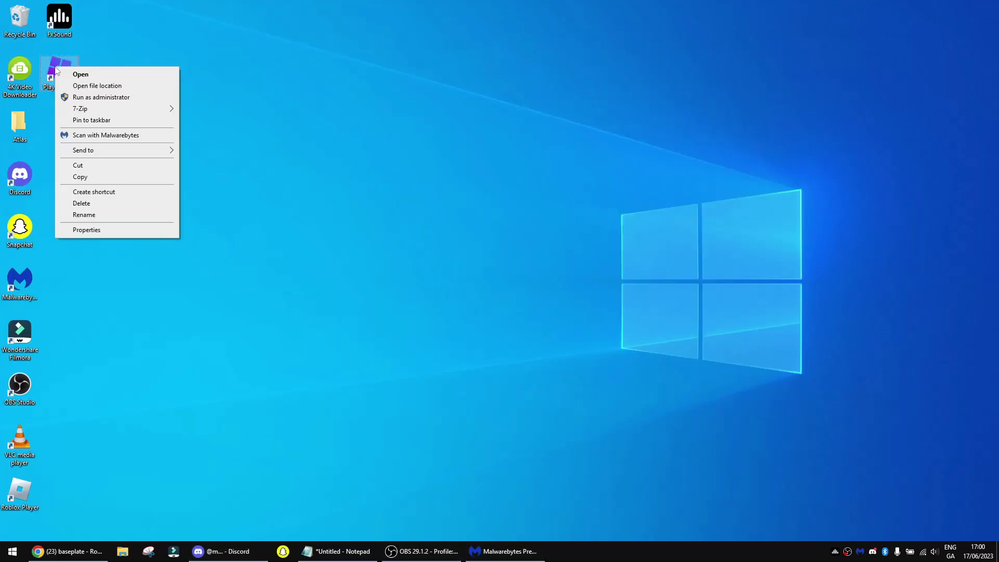
pyautogui.click(78, 87)
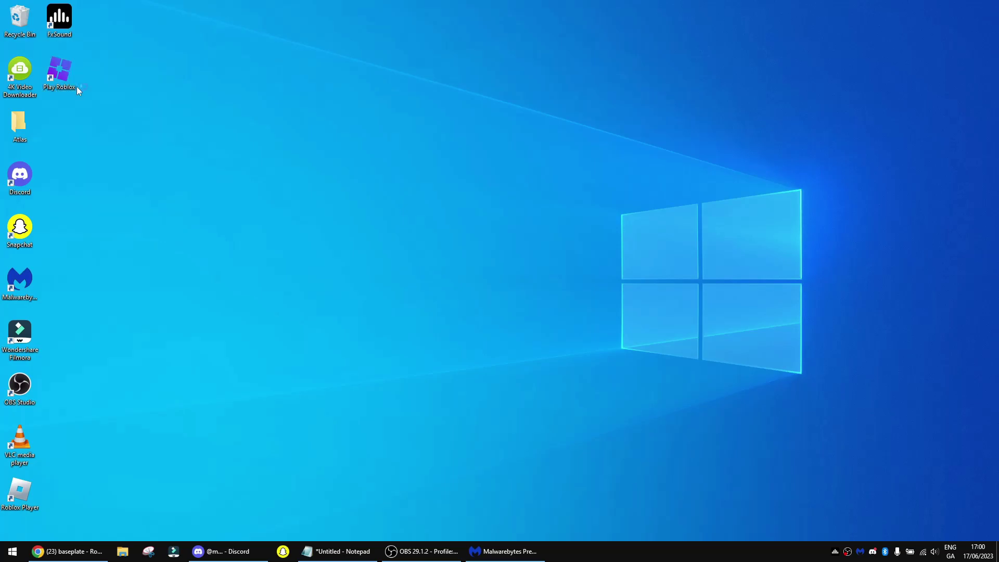
pyautogui.rightClick(54, 71)
pyautogui.click(555, 178)
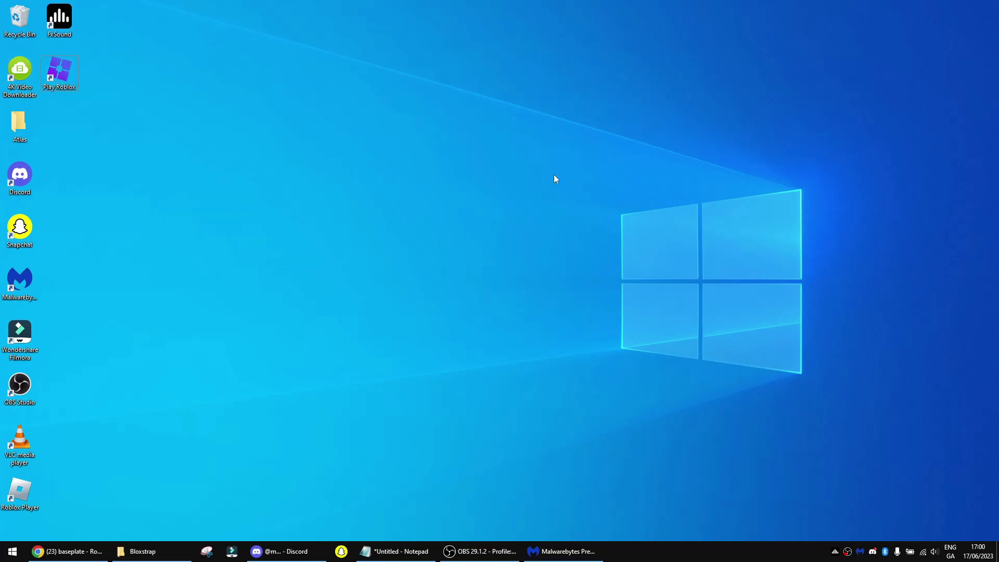
pyautogui.click(142, 551)
pyautogui.moveTo(798, 150); pyautogui.dragTo(446, 109)
# - Create a desktop shortcut to Bloxstrap.exe and close the Bloxstrap folder
pyautogui.rightClick(417, 219)
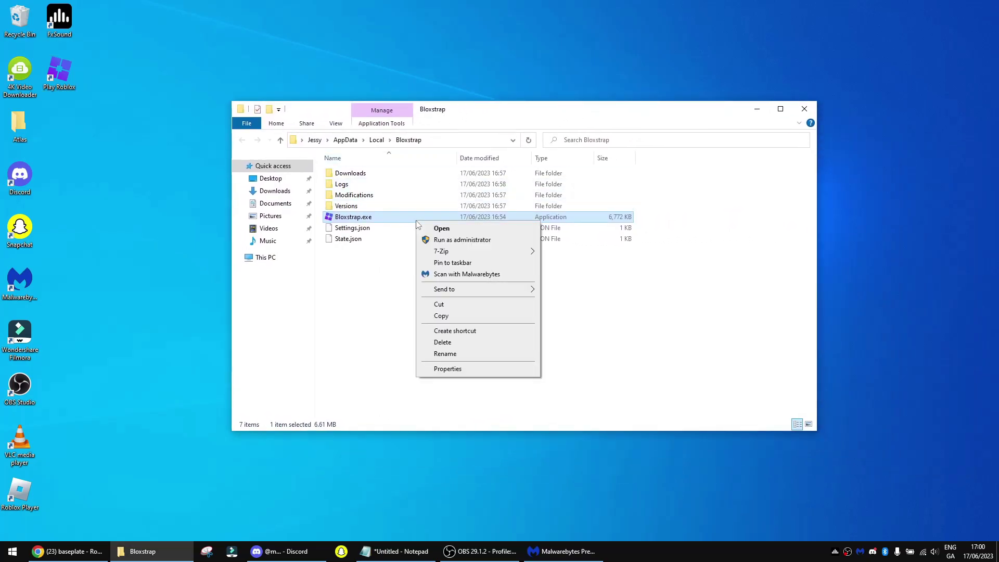
pyautogui.moveTo(470, 294)
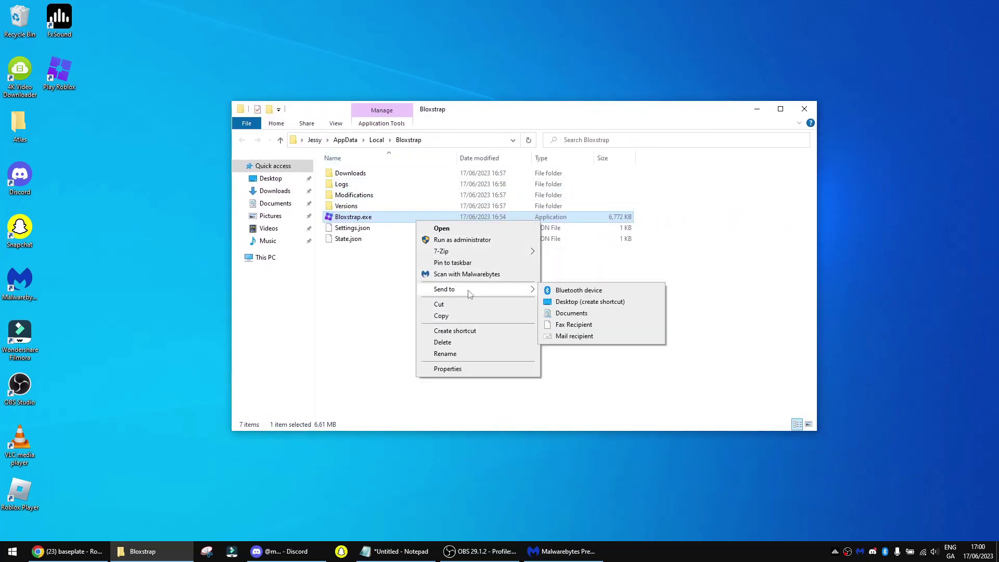
pyautogui.click(571, 303)
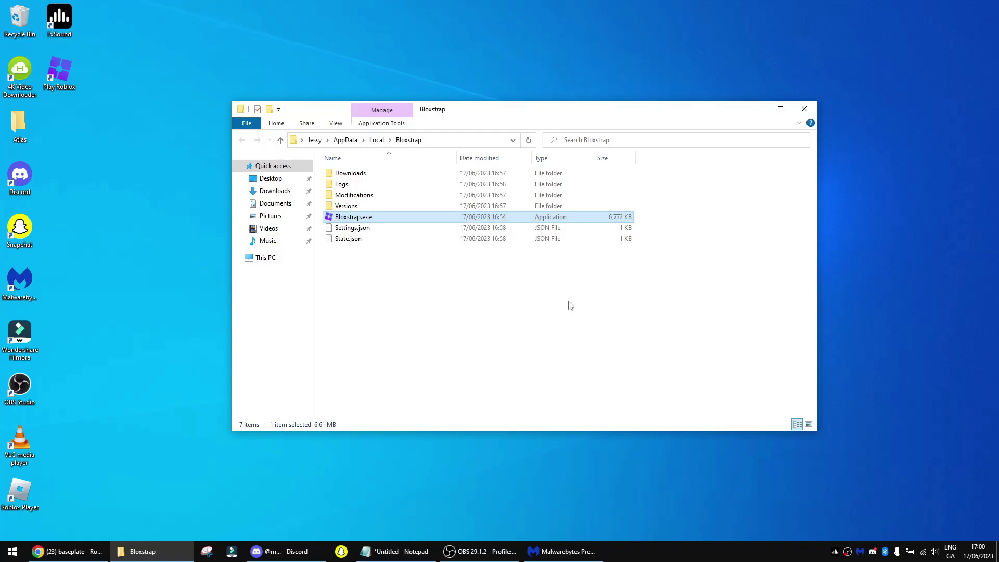
pyautogui.click(805, 109)
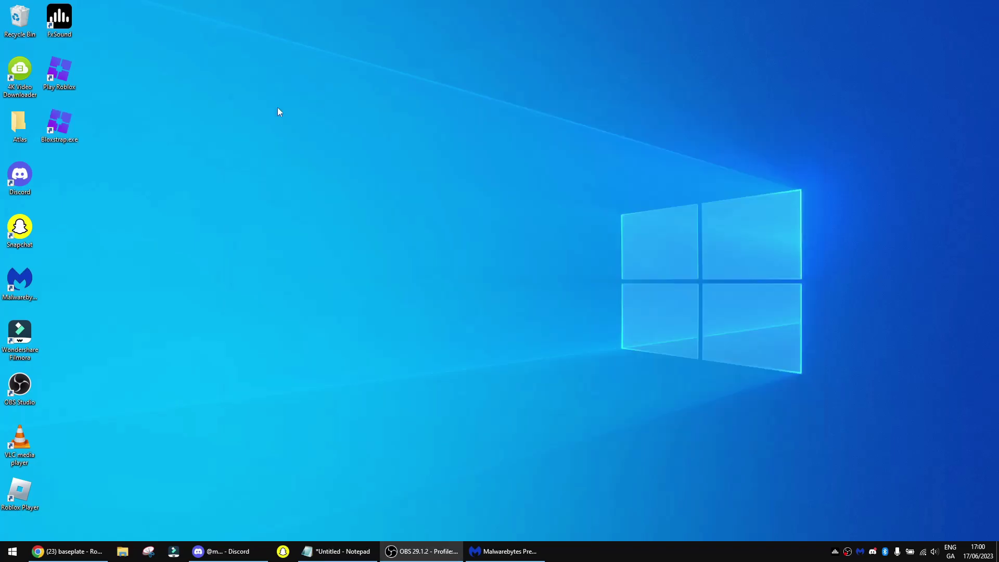
# - Rename the Bloxstrap.exe desktop shortcut as Menu
pyautogui.rightClick(61, 118)
pyautogui.click(81, 265)
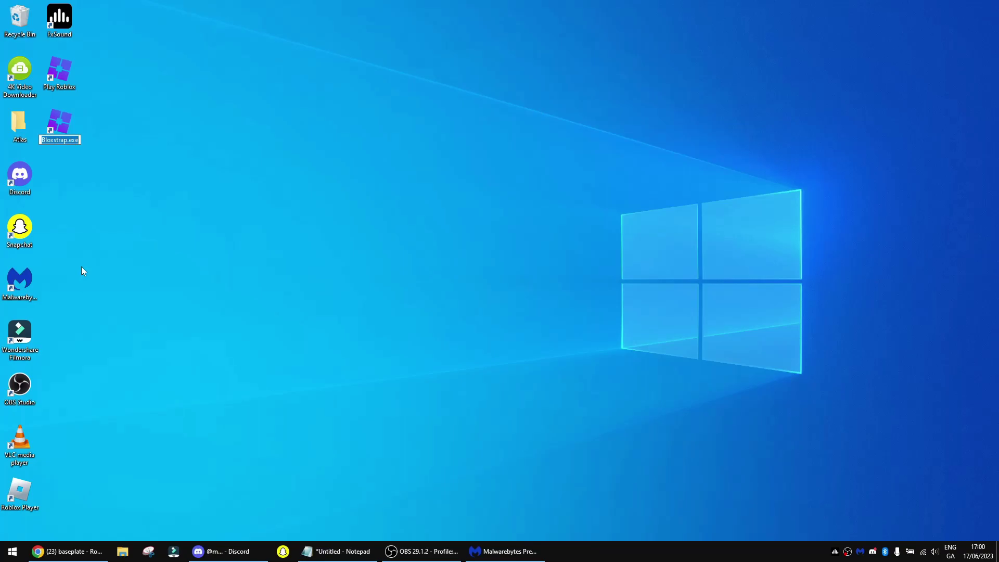
pyautogui.write('Menu')
pyautogui.press('Return')
# - Append the -menu argument to the Target path in the Menu shortcut's properties and apply the change
pyautogui.rightClick(66, 133)
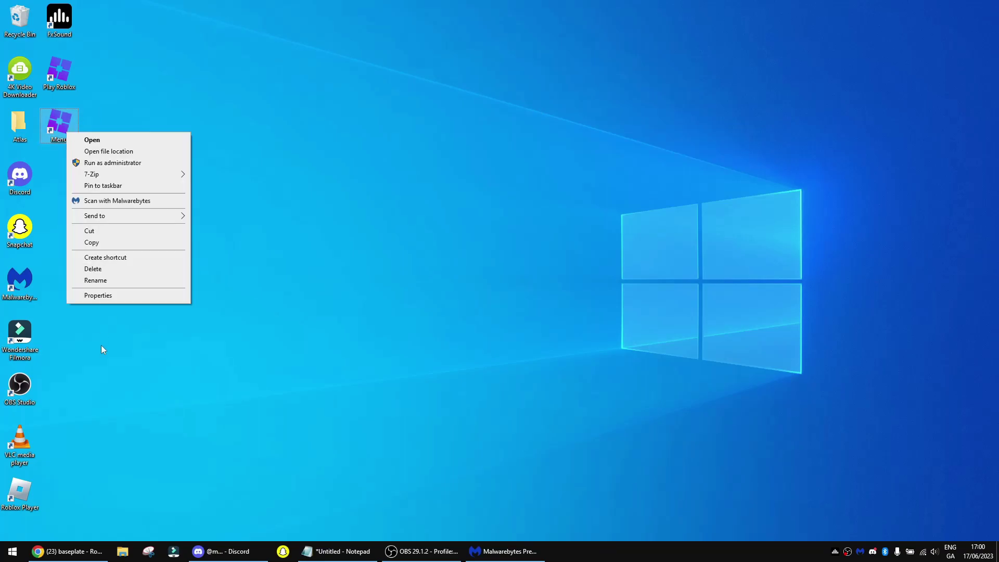
pyautogui.click(97, 300)
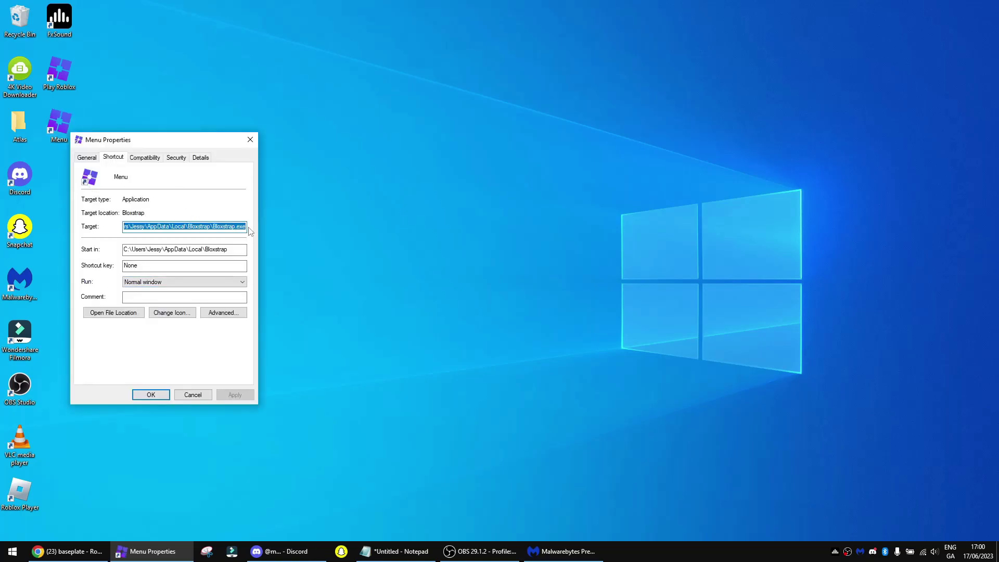
pyautogui.press('End')
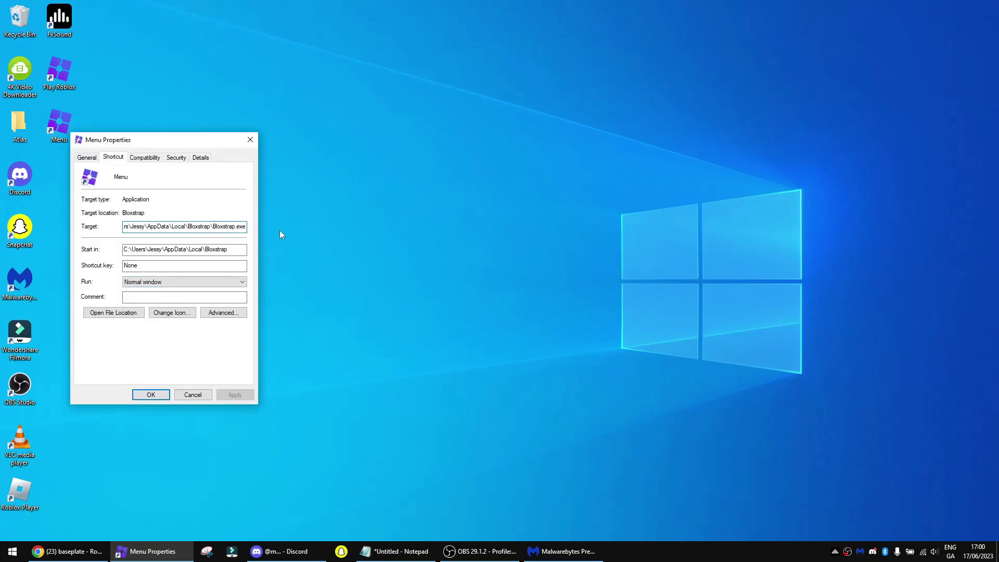
pyautogui.write('-')
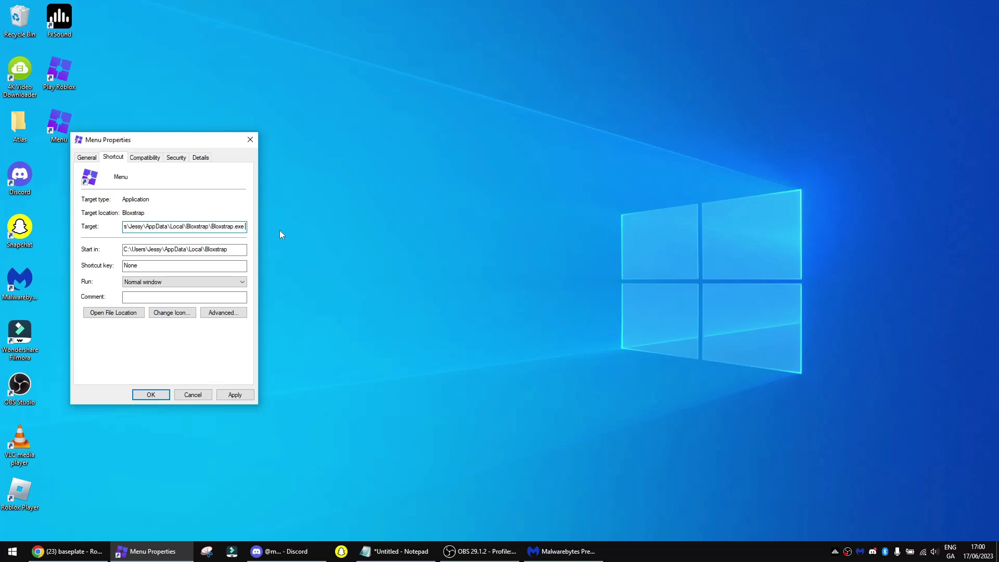
pyautogui.write('menu')
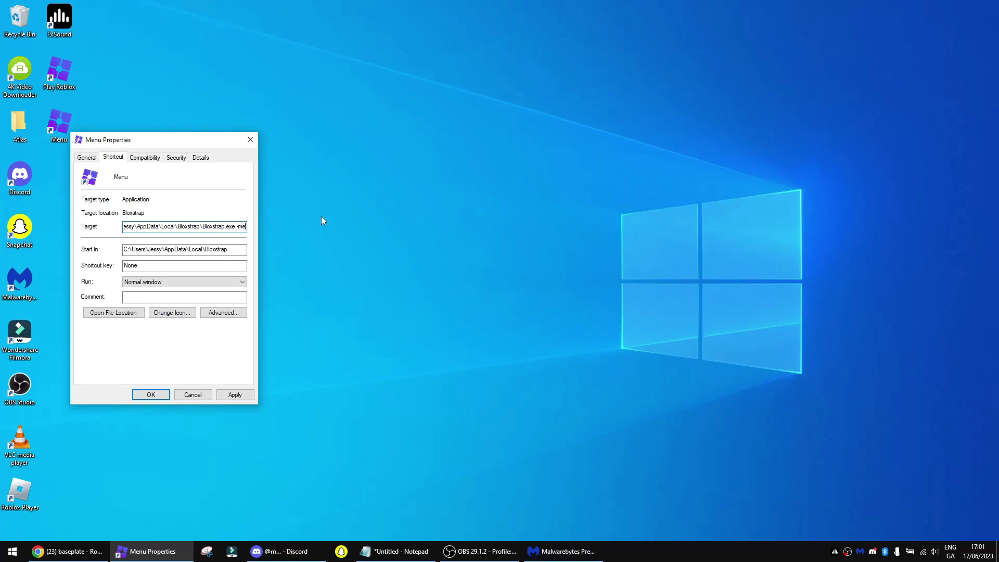
pyautogui.click(229, 396)
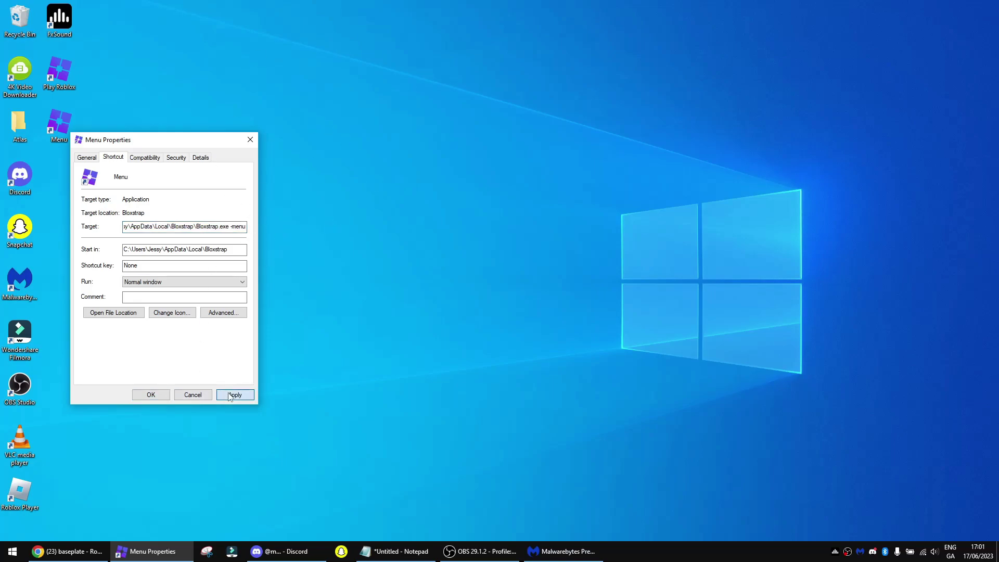
pyautogui.click(160, 397)
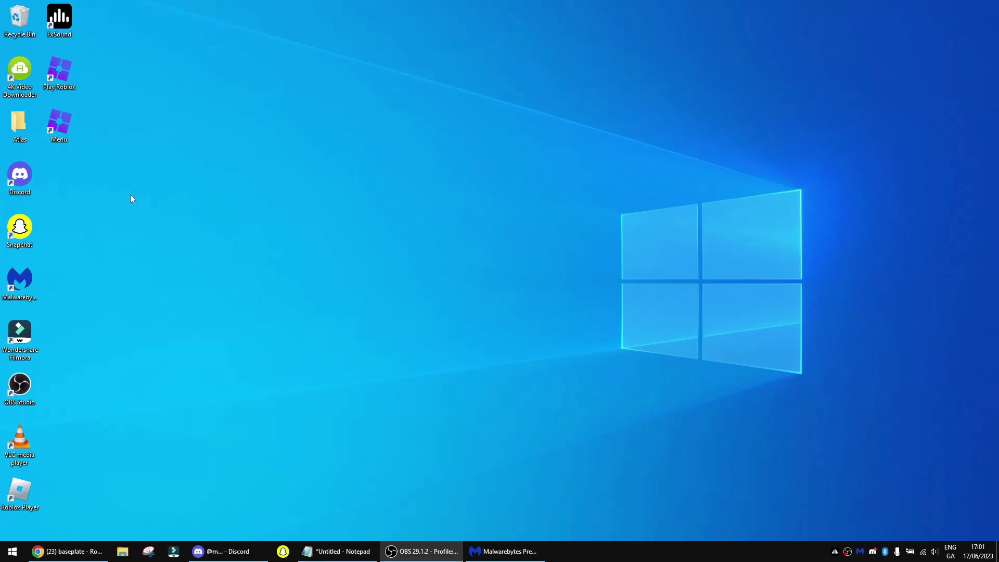
# - Open the Bloxstrap settings with the Menu shortcut and save the FastFlags in-game menu version as Version 2 (2020)
pyautogui.doubleClick(75, 133)
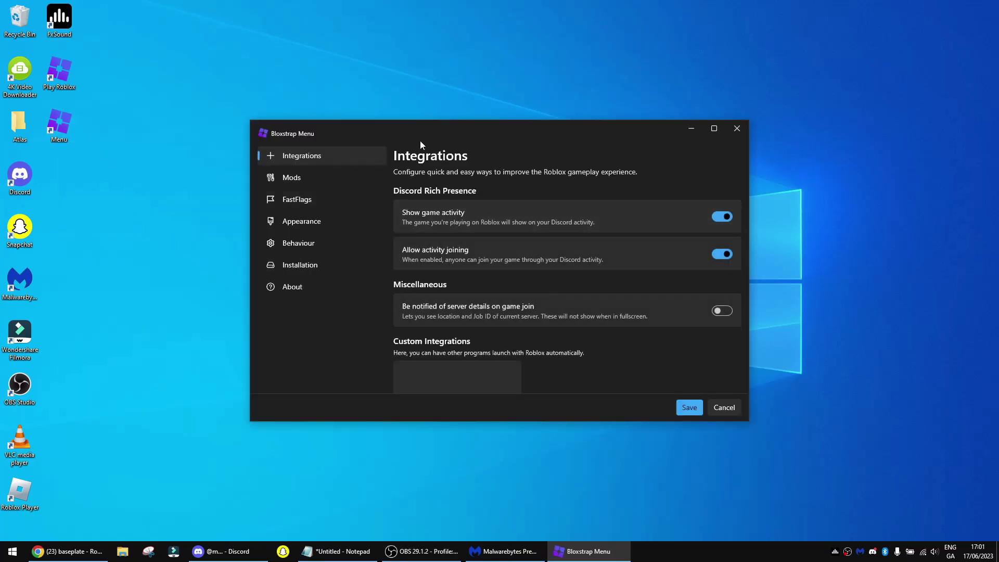
pyautogui.click(294, 200)
pyautogui.scroll(-3, 461, 235)
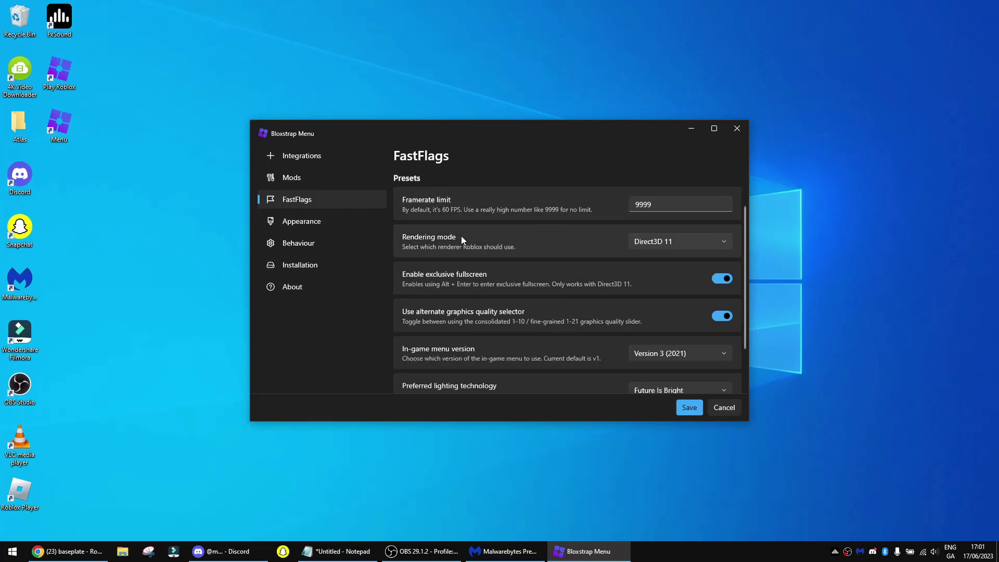
pyautogui.click(632, 296)
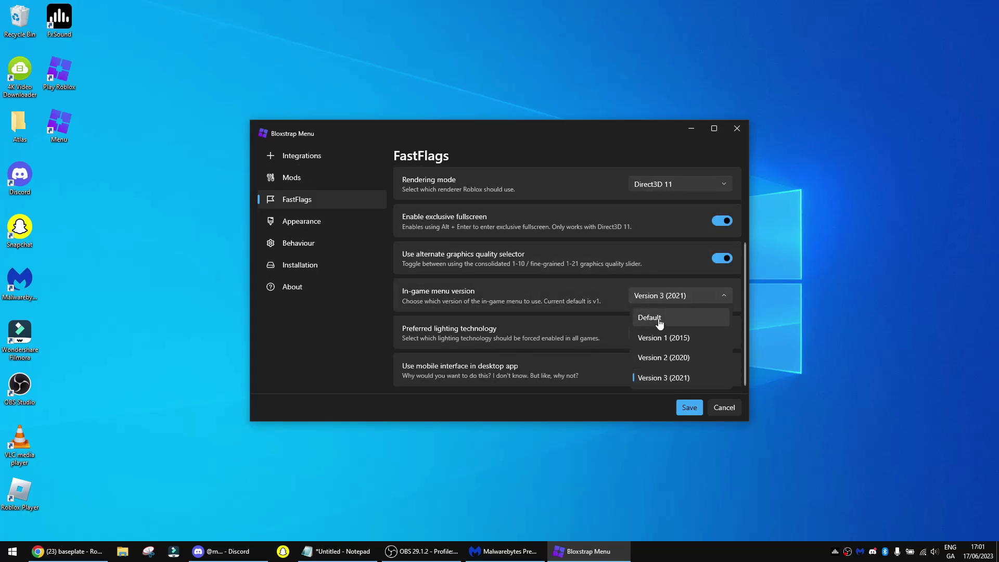
pyautogui.click(673, 377)
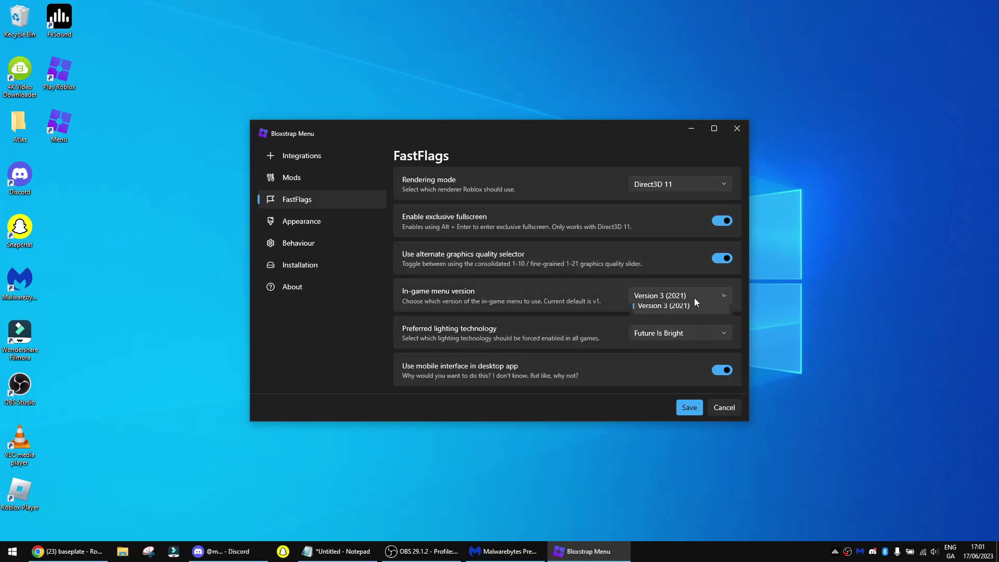
pyautogui.click(693, 380)
pyautogui.click(689, 407)
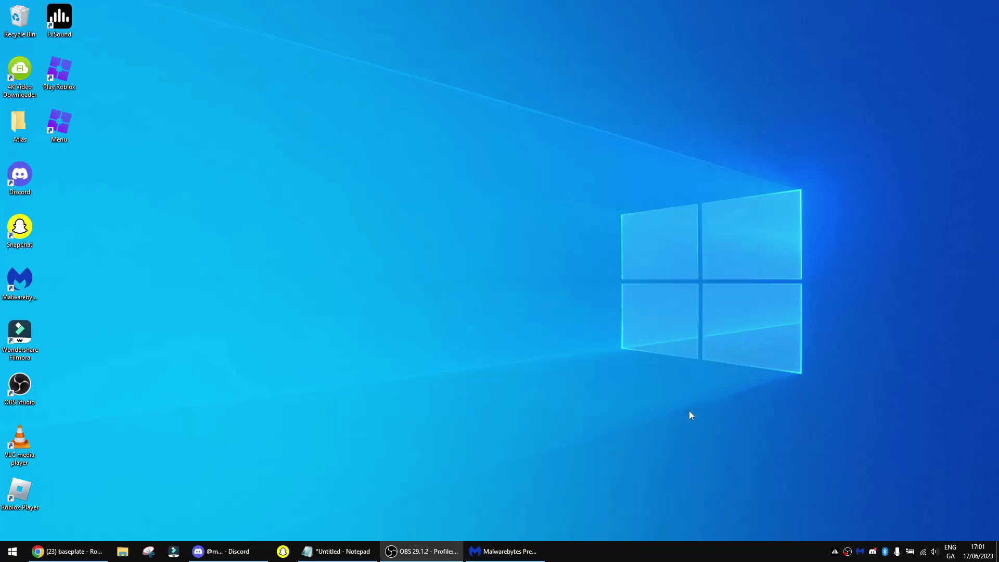
# - Switch to Chrome and launch the baseplate experience from its Roblox page
pyautogui.click(68, 552)
pyautogui.click(571, 243)
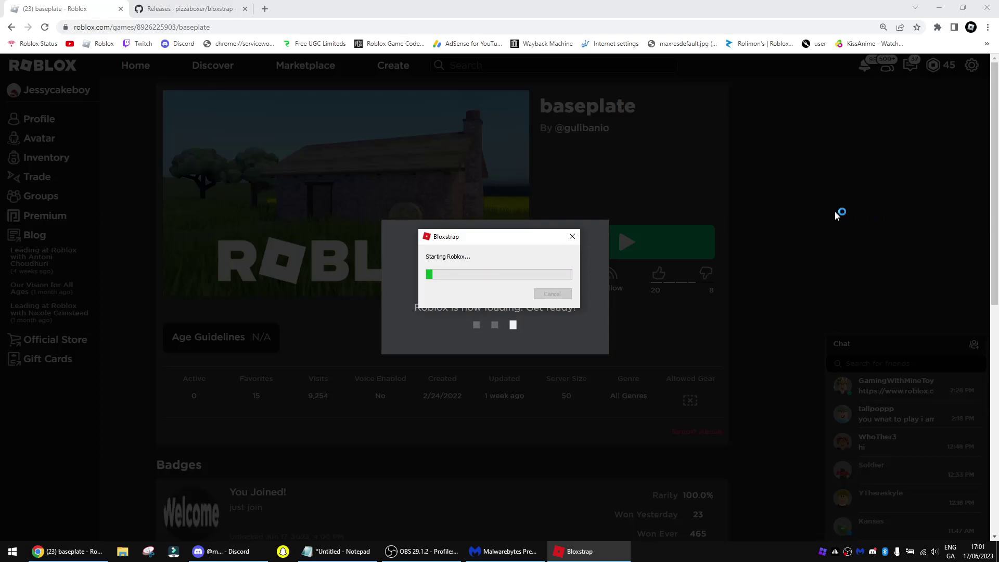
pyautogui.click(867, 266)
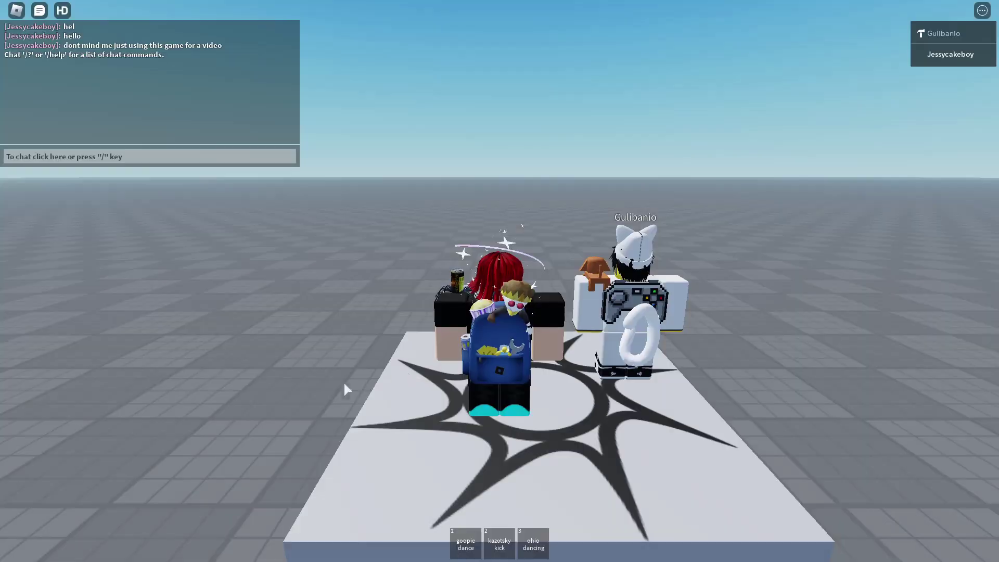
# - View the in-game menu and its leave prompt, reset the character and close Roblox
pyautogui.press('Escape')
pyautogui.click(145, 540)
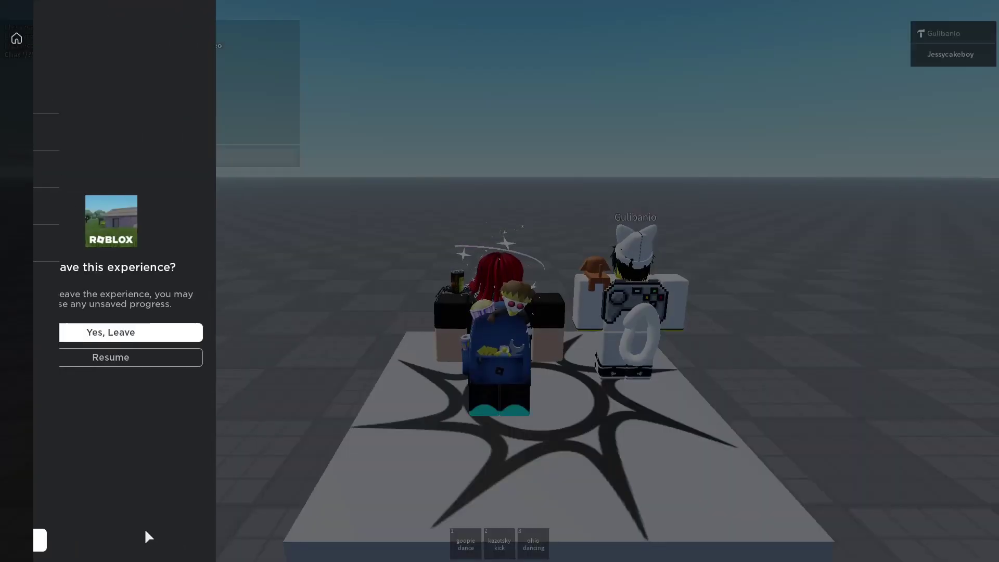
pyautogui.press('r')
pyautogui.click(534, 311)
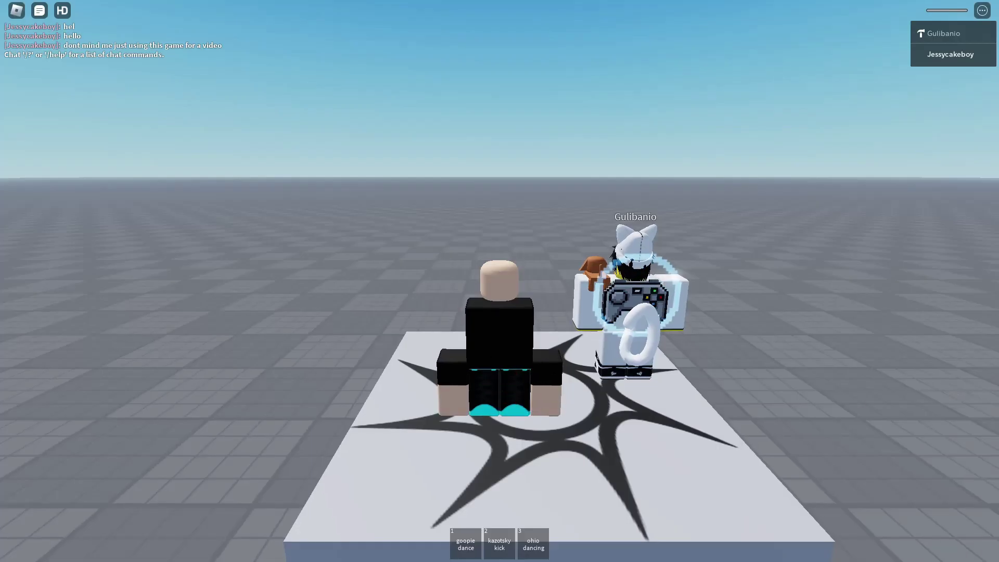
pyautogui.hotkey('alt', 'F4')
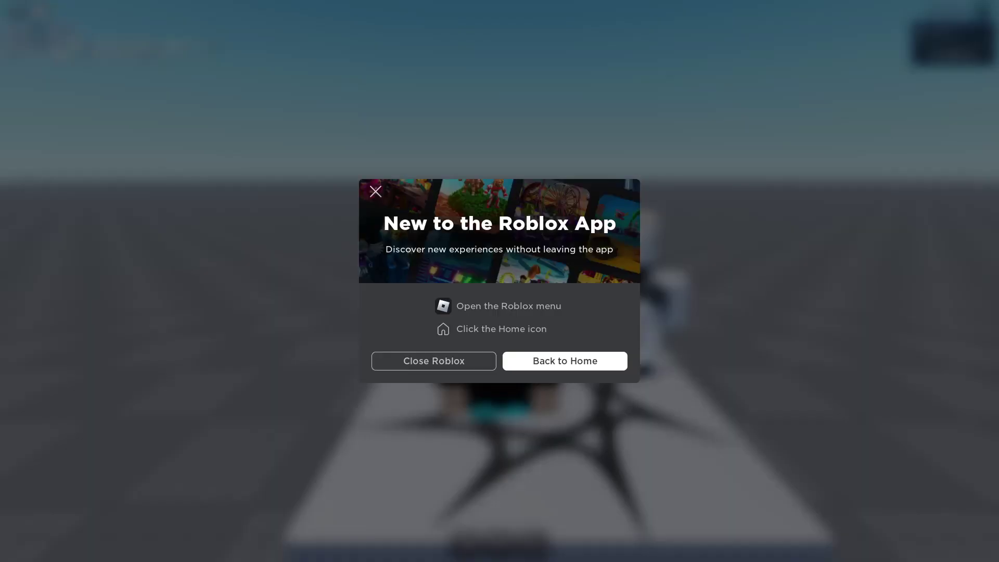
pyautogui.click(461, 362)
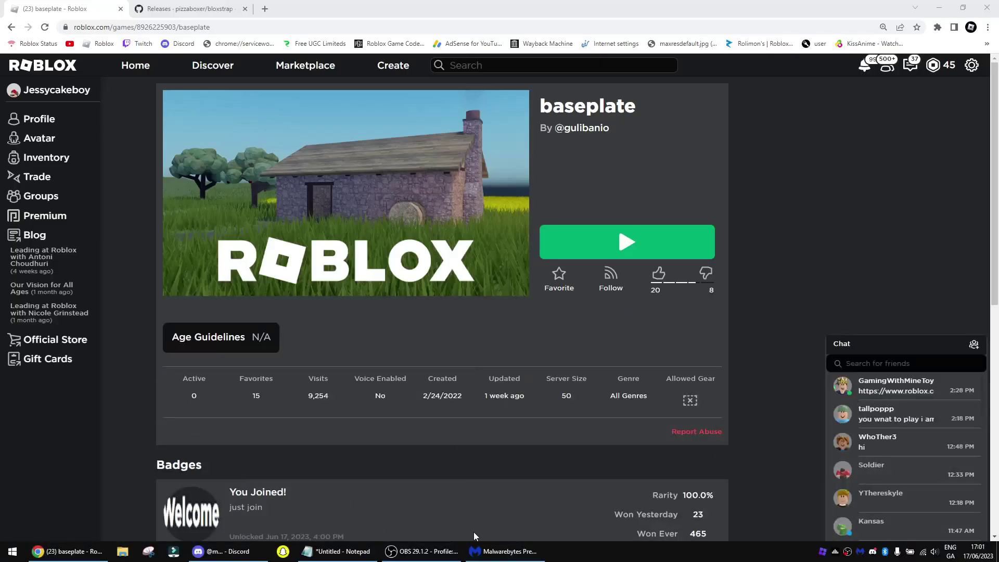
# - Reopen the Bloxstrap settings, set the FastFlags in-game menu version to Version 3 (2021) and save
pyautogui.moveTo(599, 7); pyautogui.dragTo(575, 92)
pyautogui.doubleClick(575, 92)
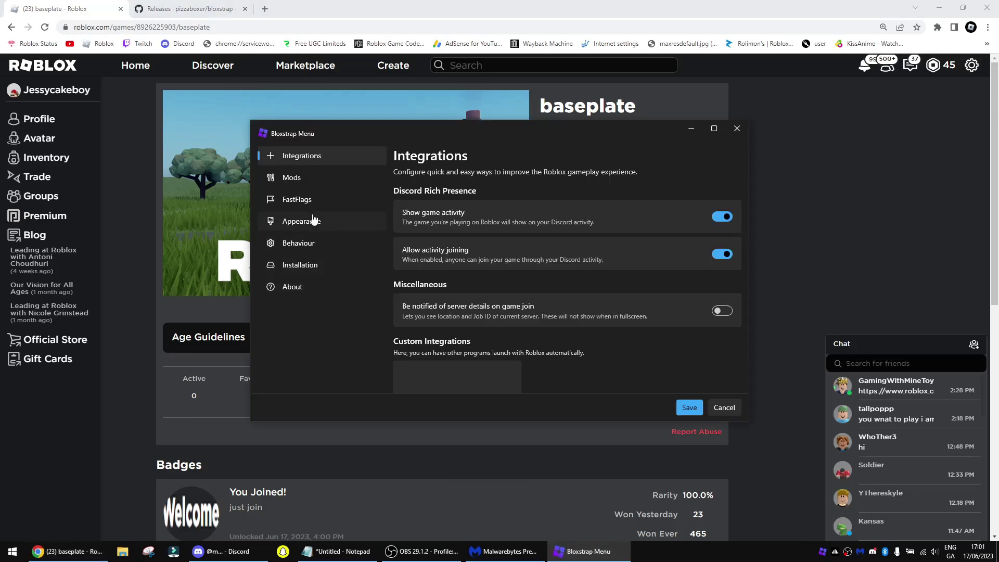
pyautogui.click(333, 202)
pyautogui.click(657, 292)
pyautogui.click(633, 332)
pyautogui.scroll(-3, 628, 328)
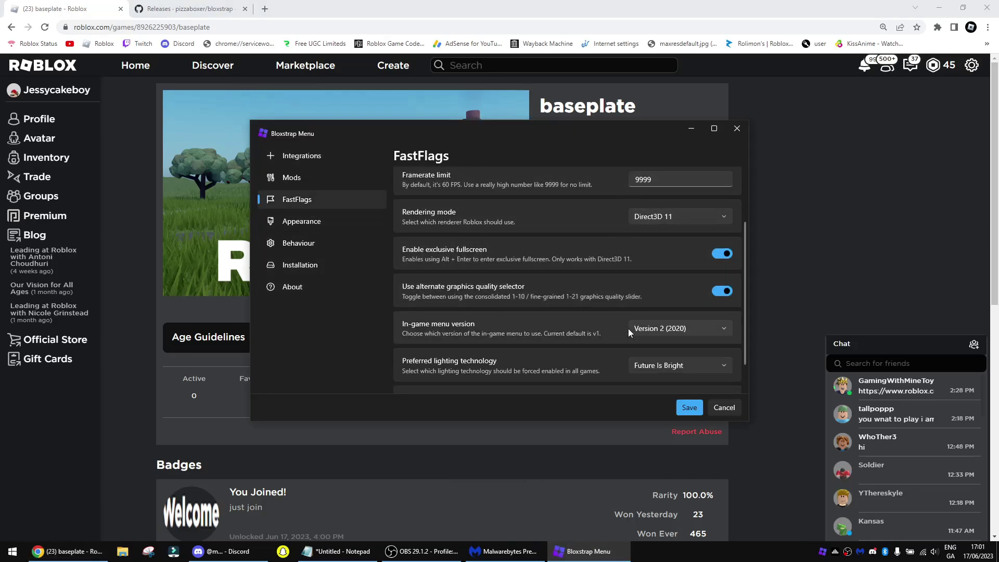
pyautogui.click(661, 327)
pyautogui.click(674, 411)
pyautogui.click(690, 408)
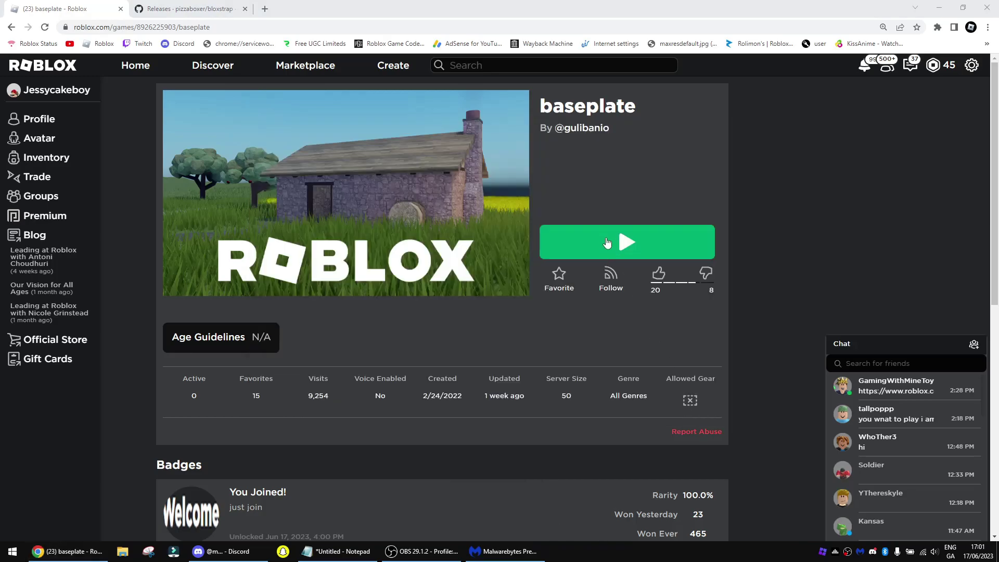
# - Relaunch the baseplate experience, check which in-game menu opens and close Roblox
pyautogui.click(607, 243)
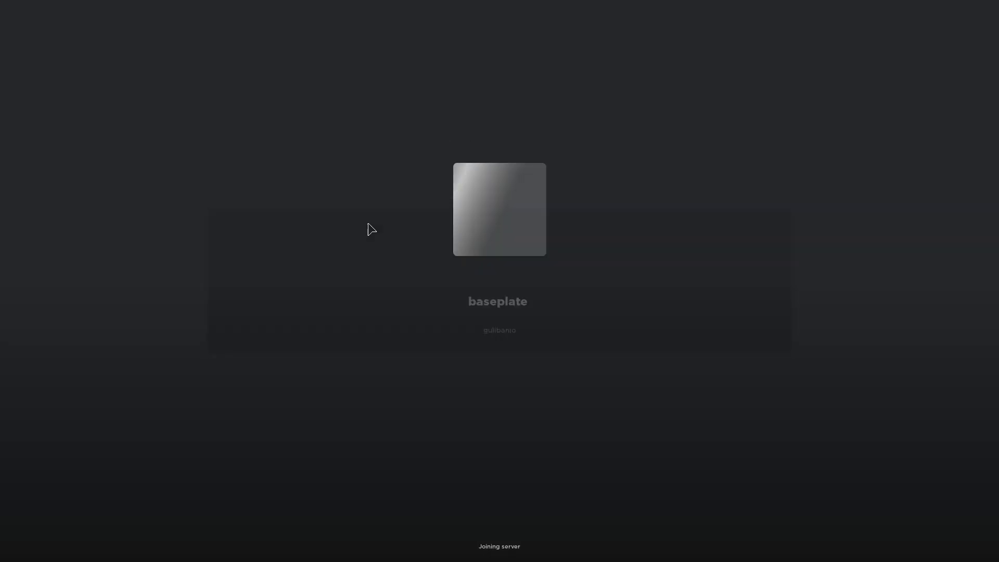
pyautogui.press('Escape')
pyautogui.press('Escape')
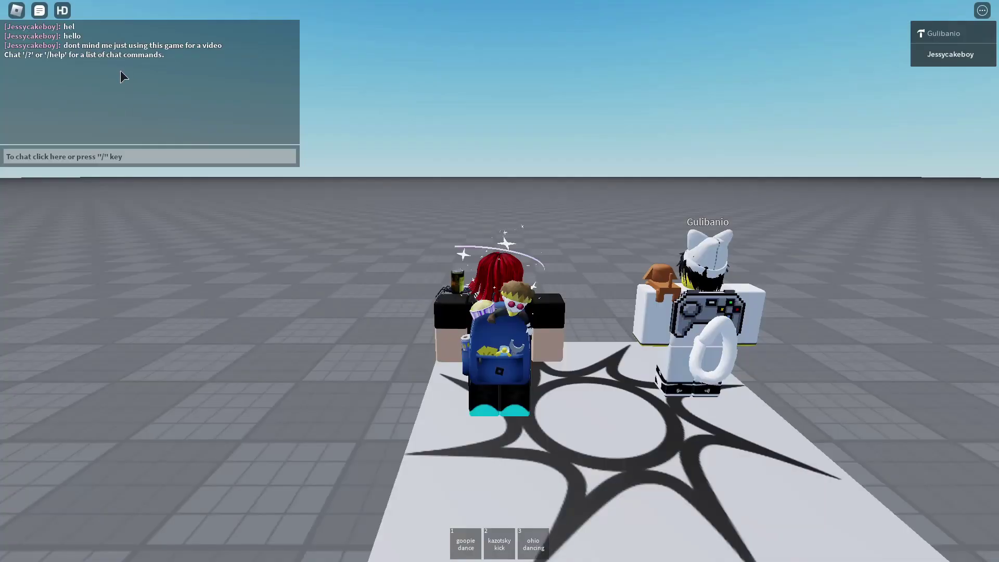
pyautogui.press('Escape')
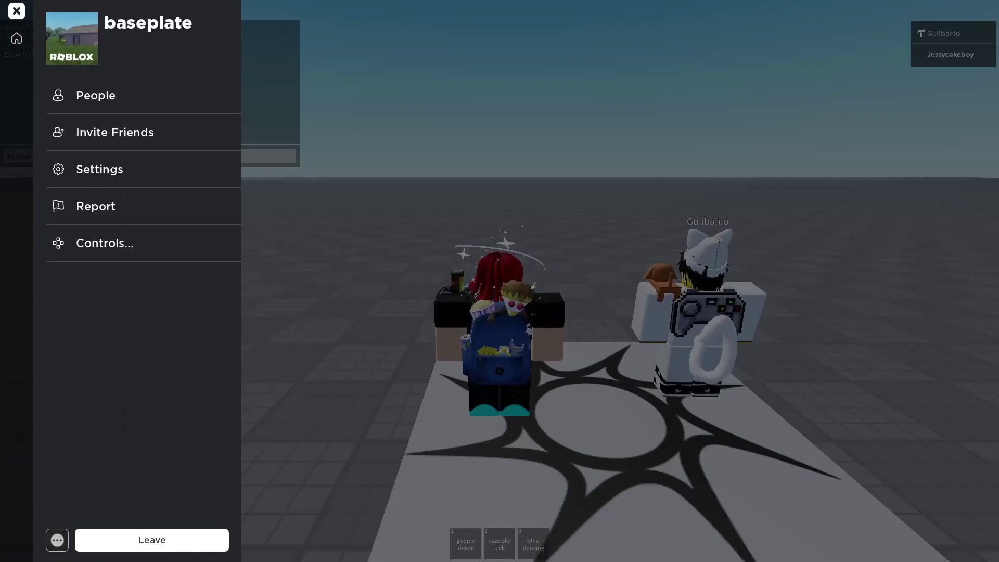
pyautogui.press('l')
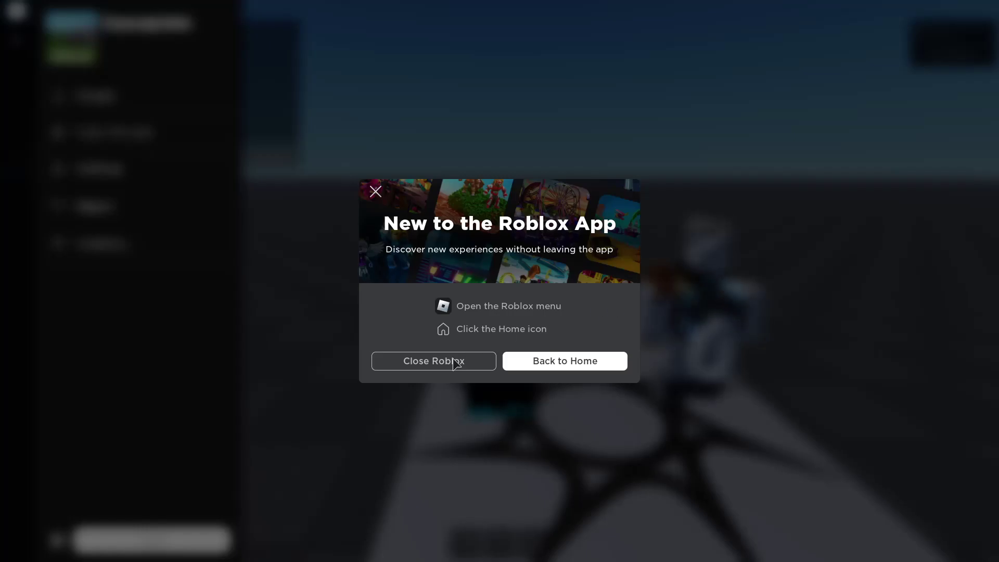
pyautogui.click(457, 361)
# - Minimize the browser and open the Bloxstrap settings with the Menu desktop shortcut, acknowledging the background-process notice
pyautogui.click(940, 9)
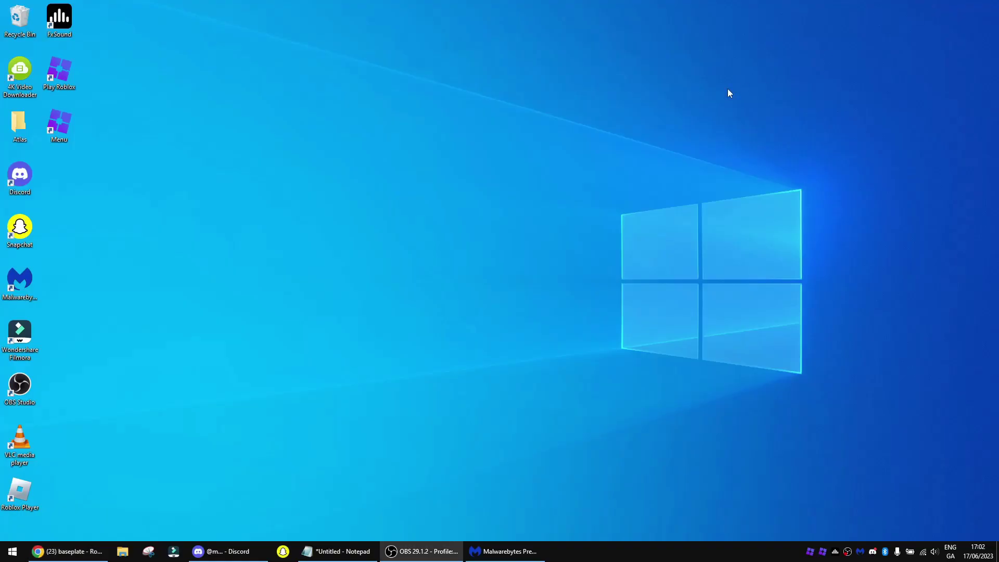
pyautogui.click(49, 119)
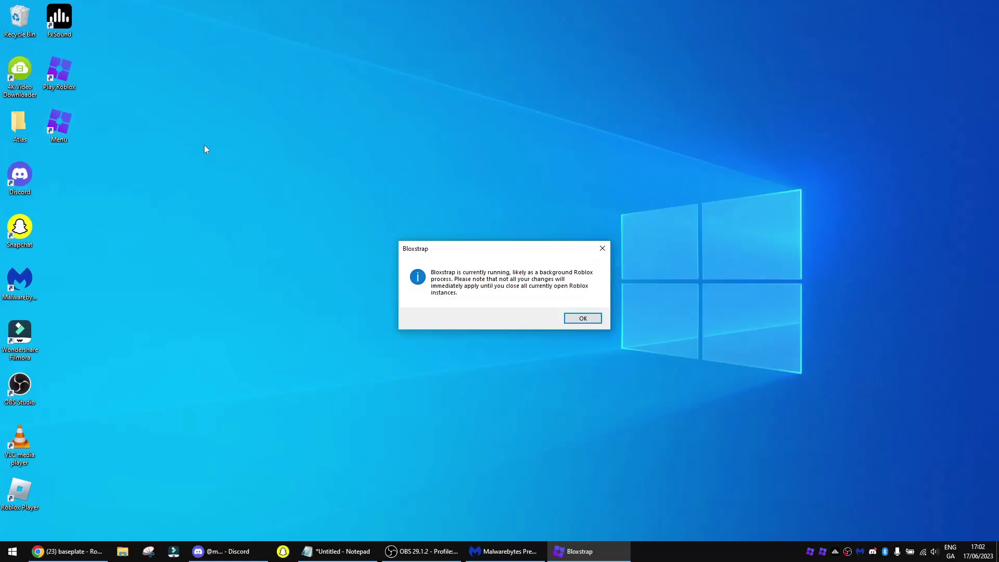
pyautogui.click(569, 320)
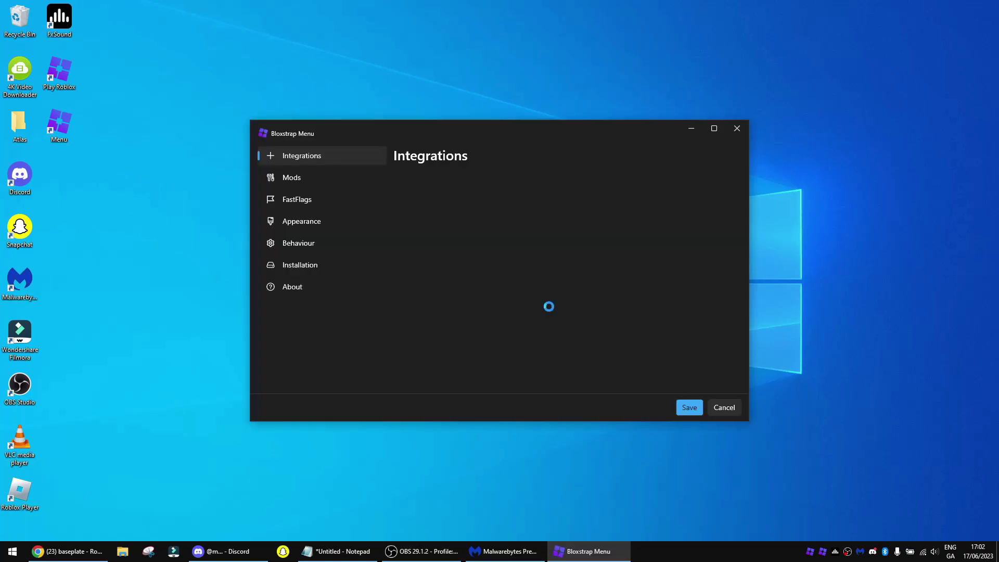
# - Look through the Mods, FastFlags, Behaviour and Installation settings, including the Roblox release channel
pyautogui.click(330, 180)
pyautogui.click(319, 199)
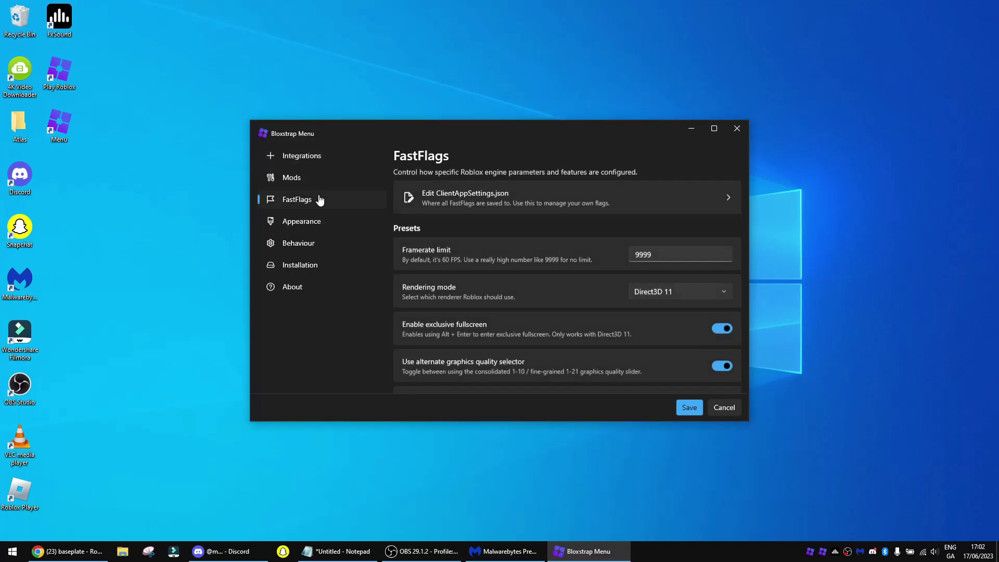
pyautogui.click(320, 253)
pyautogui.click(335, 207)
pyautogui.click(321, 254)
pyautogui.click(321, 269)
pyautogui.click(646, 275)
pyautogui.click(646, 295)
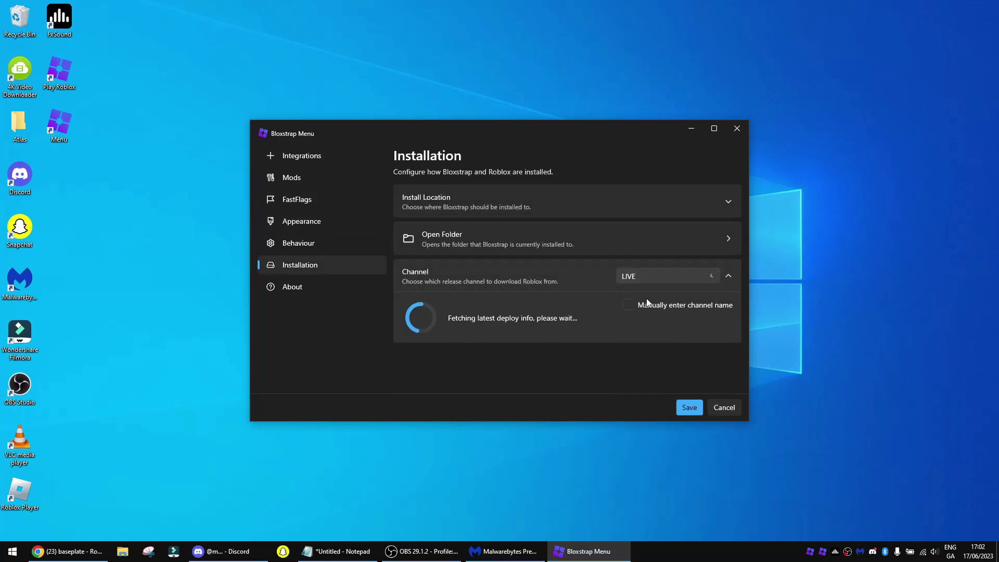
pyautogui.click(328, 179)
# - Choose Version 3 (2021) as the in-game menu version in the FastFlags settings and save
pyautogui.click(308, 200)
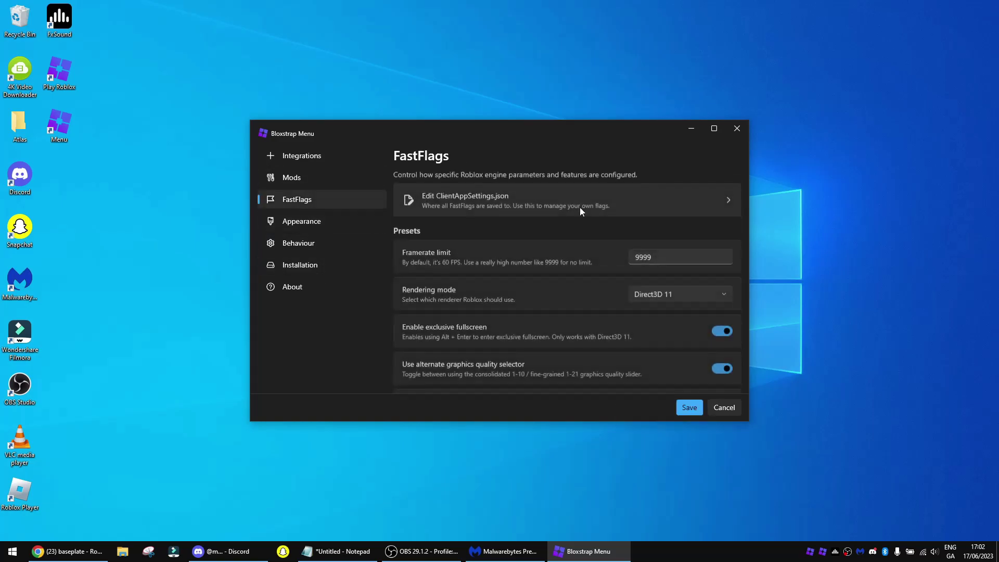
pyautogui.scroll(-2, 667, 322)
pyautogui.click(657, 296)
pyautogui.click(645, 367)
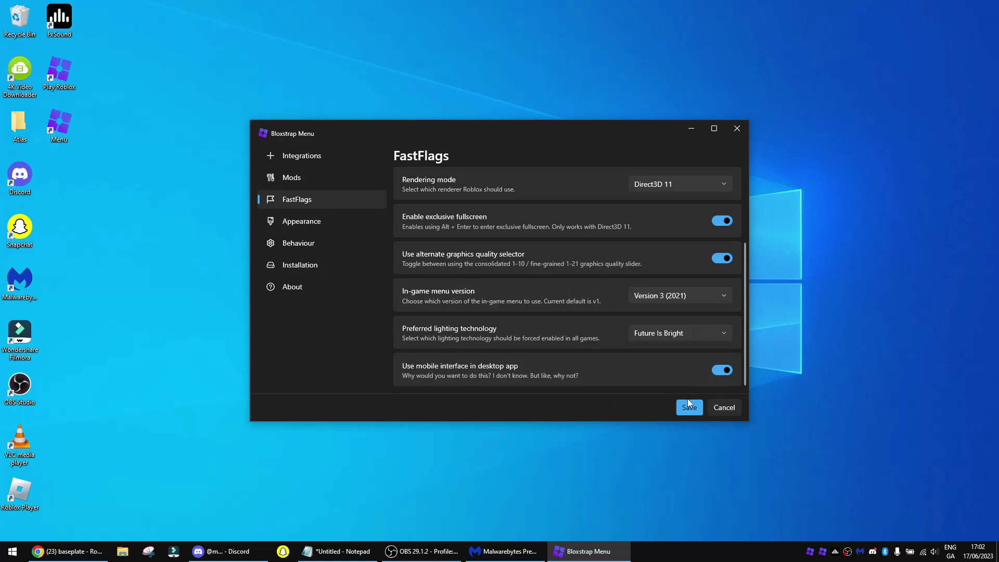
pyautogui.click(690, 408)
# - Launch the baseplate experience from Chrome, open the in-game menu and dismiss the New Menu Tabs tip
pyautogui.click(67, 551)
pyautogui.click(610, 239)
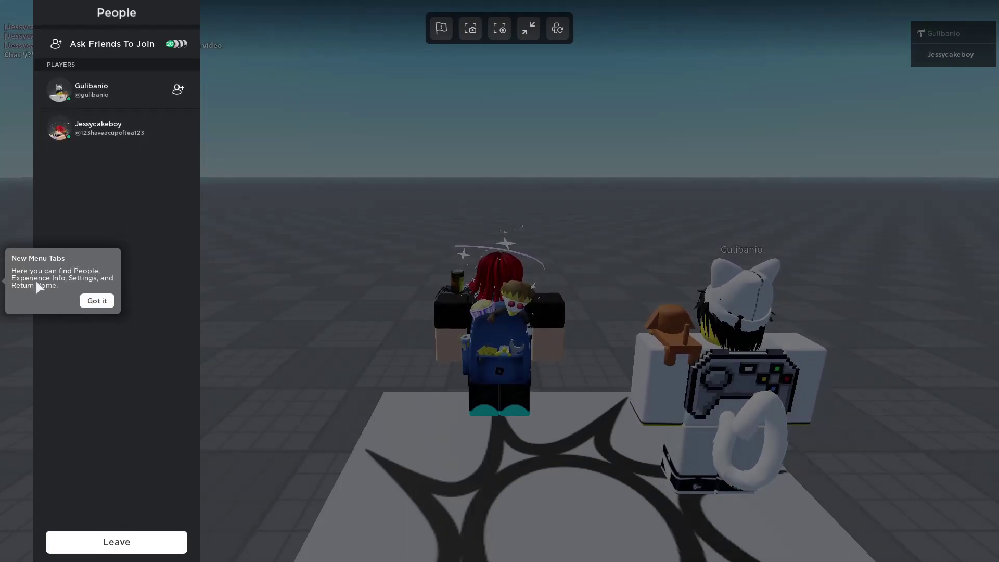
pyautogui.click(97, 301)
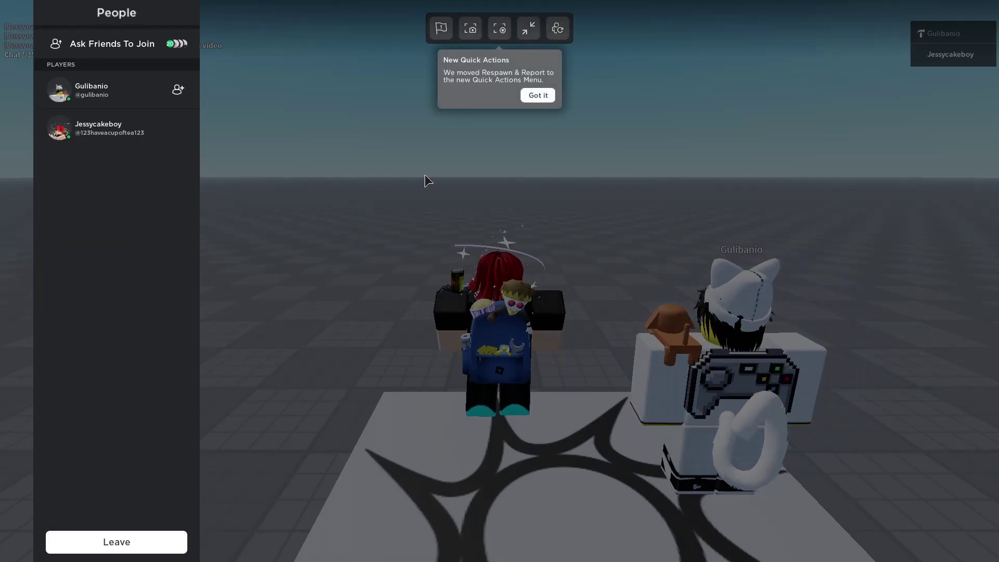
# - Dismiss the New Quick Actions tip and close the in-game menu
pyautogui.click(536, 94)
pyautogui.press('Escape')
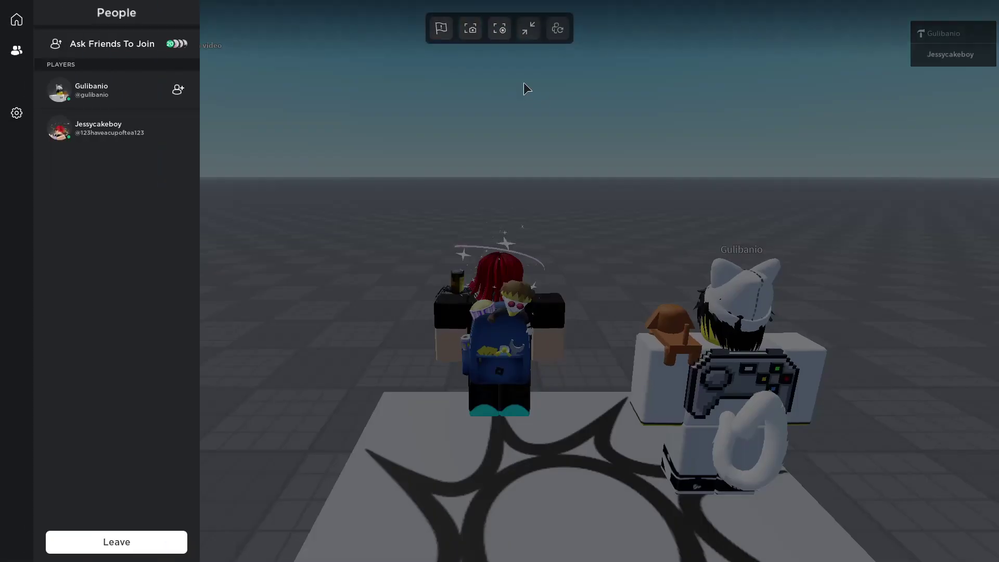
pyautogui.press('Escape')
pyautogui.press('Left')
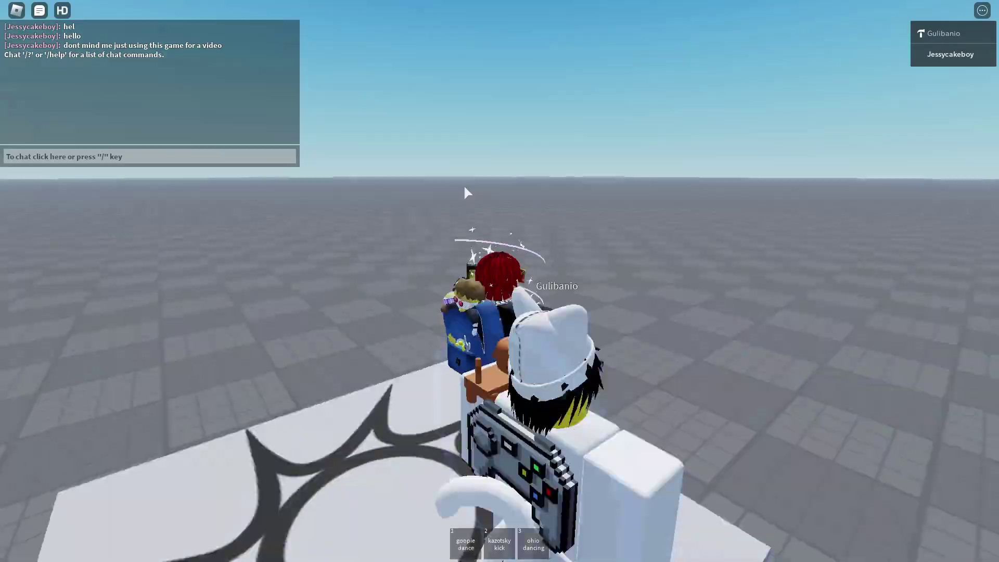
# - Look at the Settings page of the in-game menu and its Advanced Settings
pyautogui.press('Escape')
pyautogui.click(16, 113)
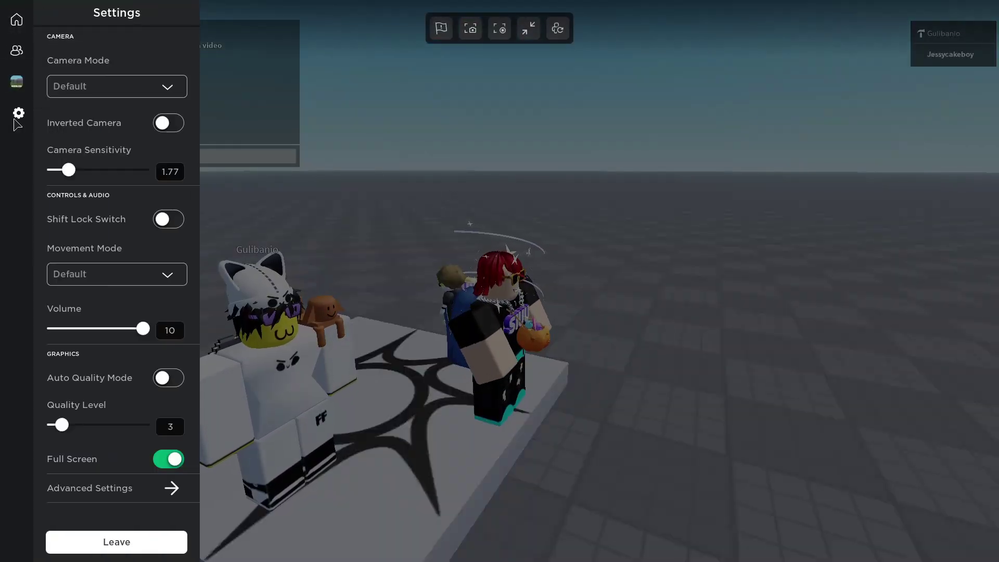
pyautogui.click(90, 487)
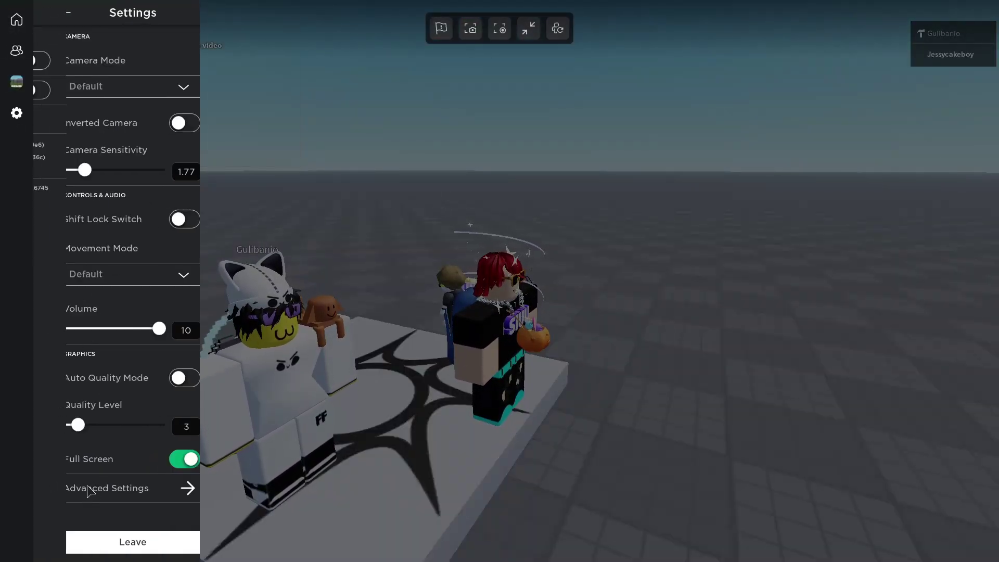
pyautogui.click(48, 13)
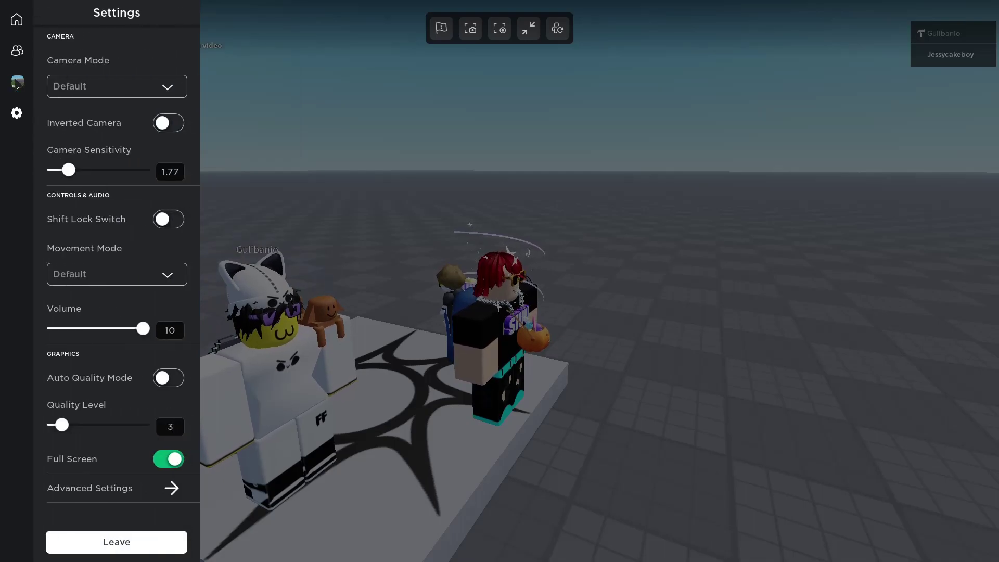
# - Look through the baseplate experience's page in the in-game menu, including Controls, Experience Language and Report
pyautogui.click(16, 82)
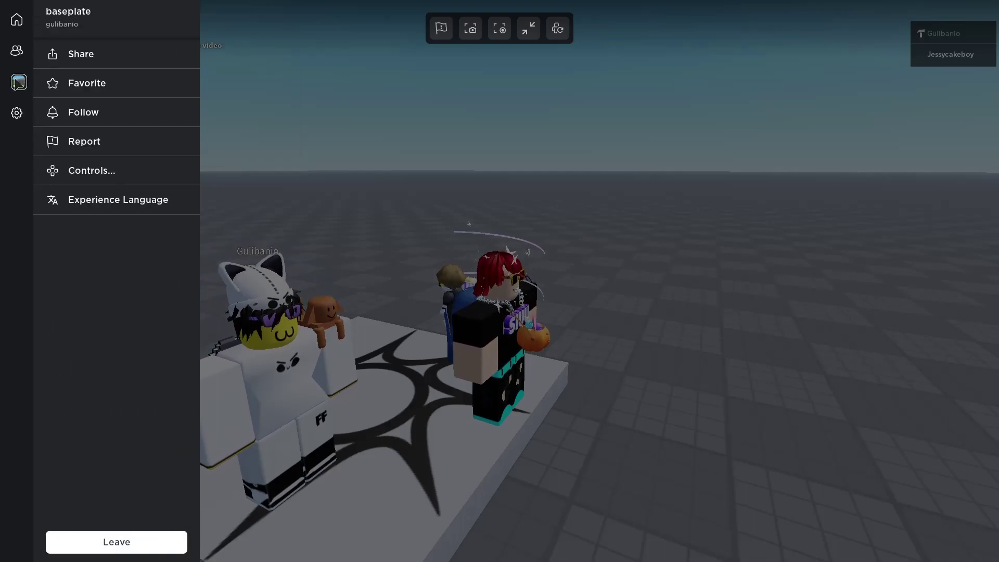
pyautogui.click(108, 174)
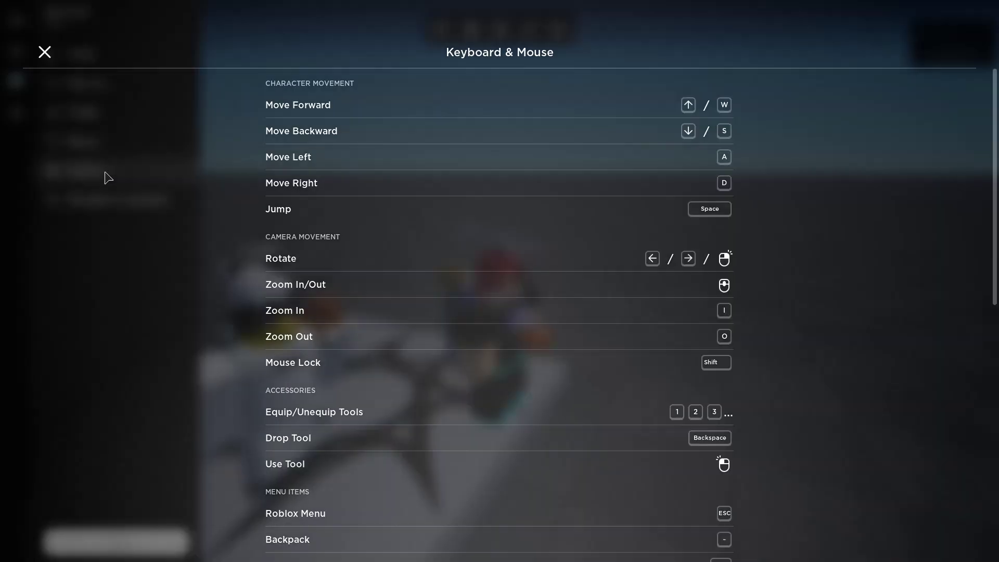
pyautogui.click(62, 198)
pyautogui.click(85, 208)
pyautogui.click(104, 61)
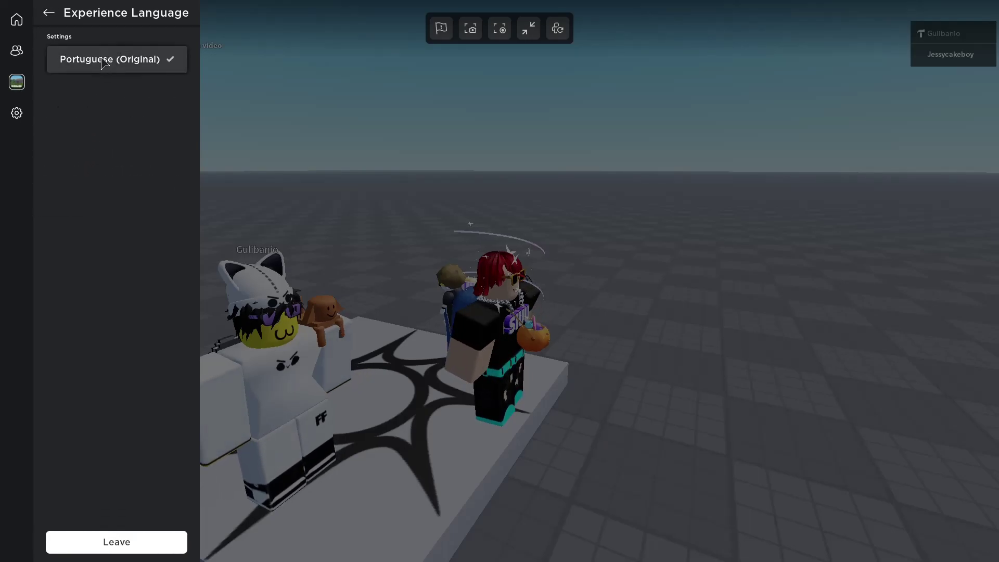
pyautogui.click(104, 61)
pyautogui.click(52, 14)
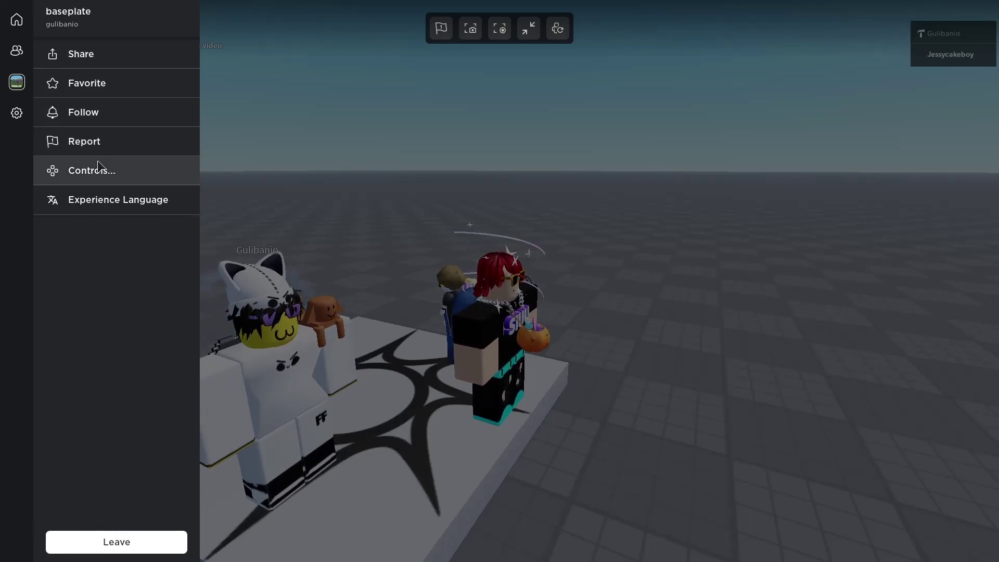
pyautogui.click(62, 148)
pyautogui.click(434, 354)
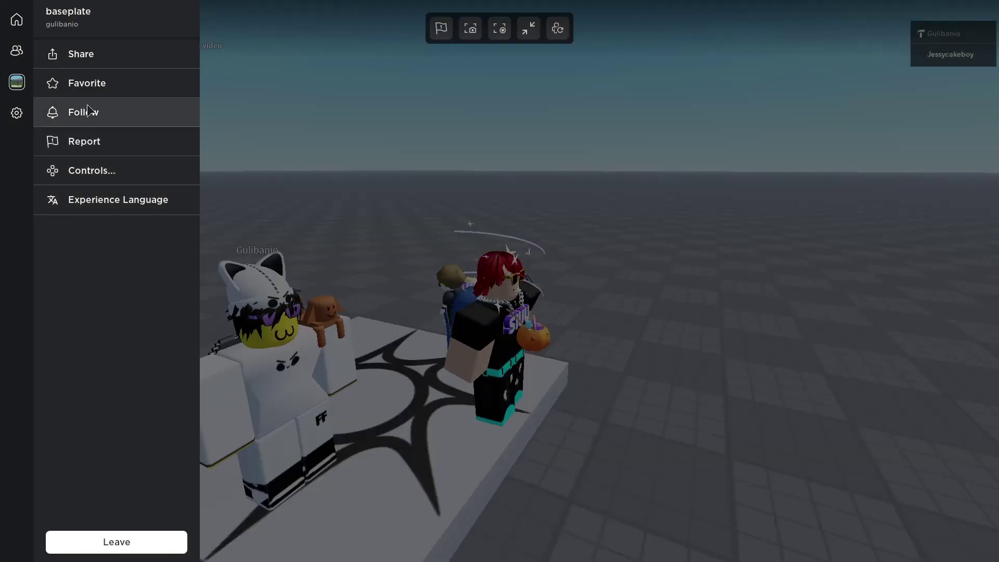
# - Try the Favorite, Follow and Share options for the baseplate experience
pyautogui.click(107, 117)
pyautogui.click(118, 88)
pyautogui.click(107, 117)
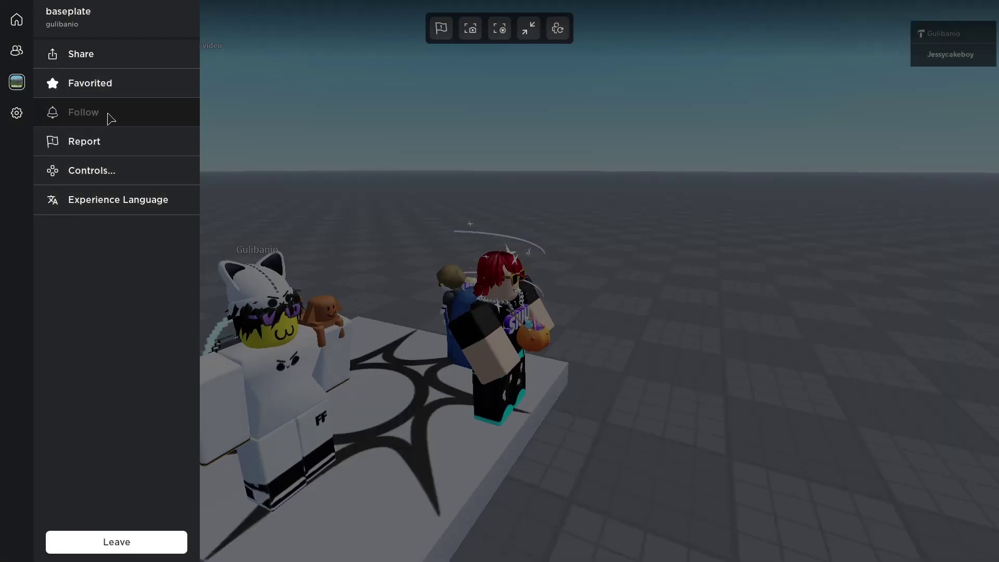
pyautogui.click(111, 113)
pyautogui.click(109, 117)
pyautogui.click(97, 57)
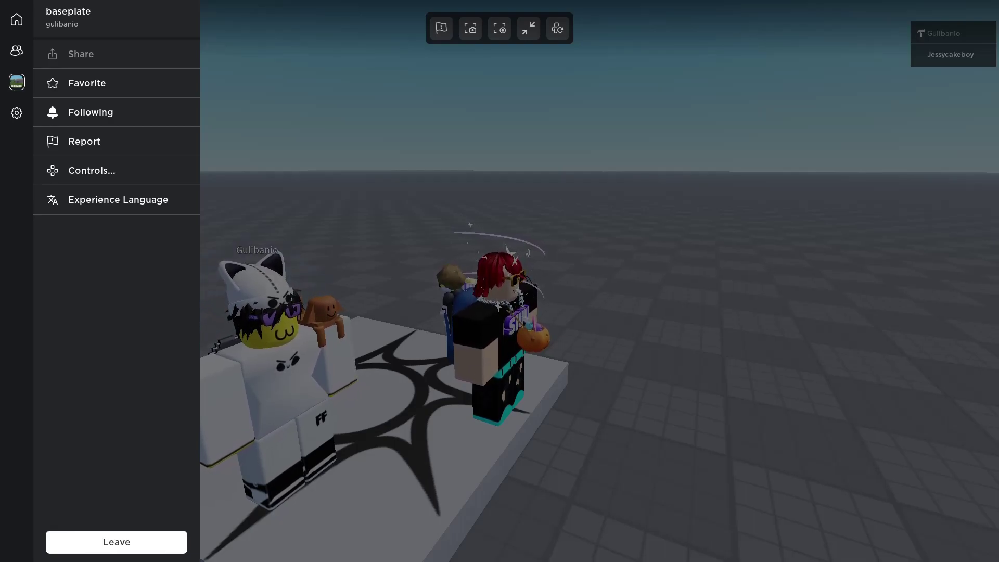
# - View the People page, the list of friends to ask to join, and the Return Home page
pyautogui.click(18, 50)
pyautogui.click(52, 43)
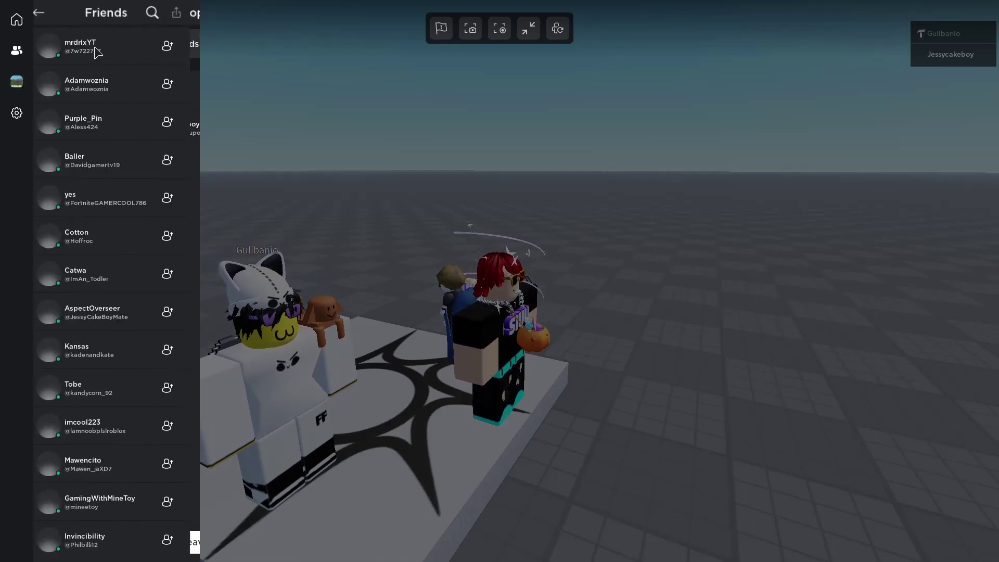
pyautogui.click(18, 20)
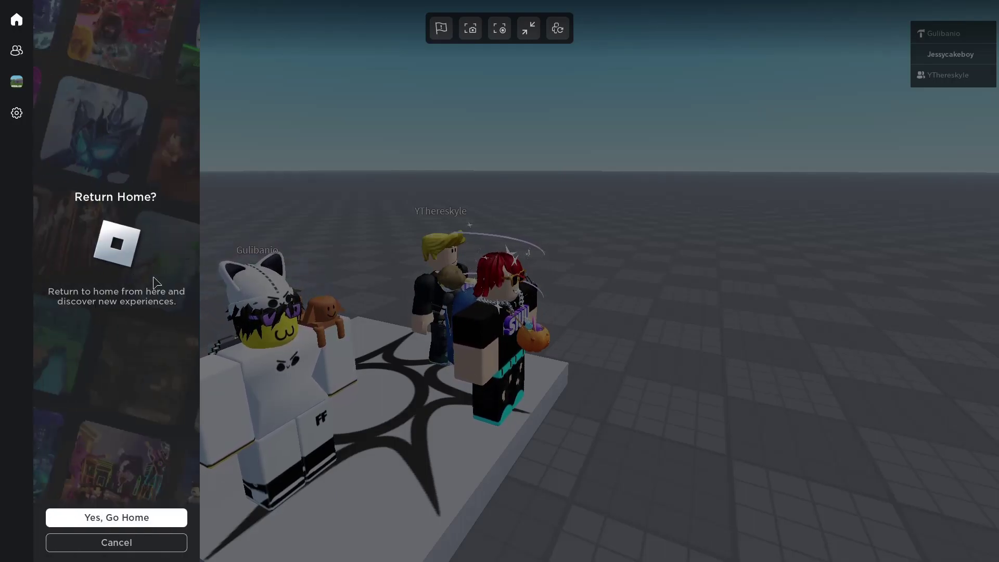
pyautogui.click(24, 50)
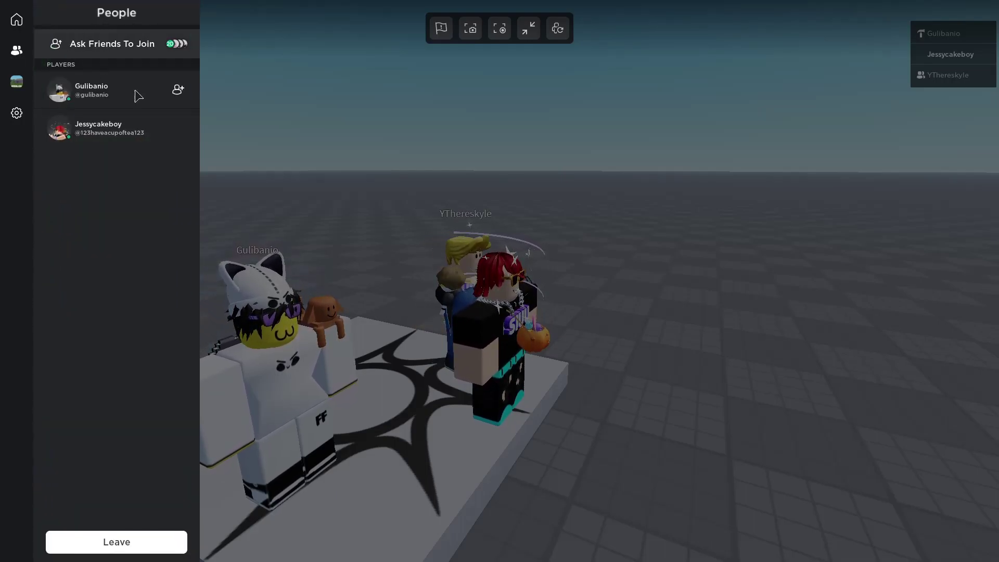
# - Look at the report categories, including the player list under Other, and close the report dialog without reporting
pyautogui.click(442, 31)
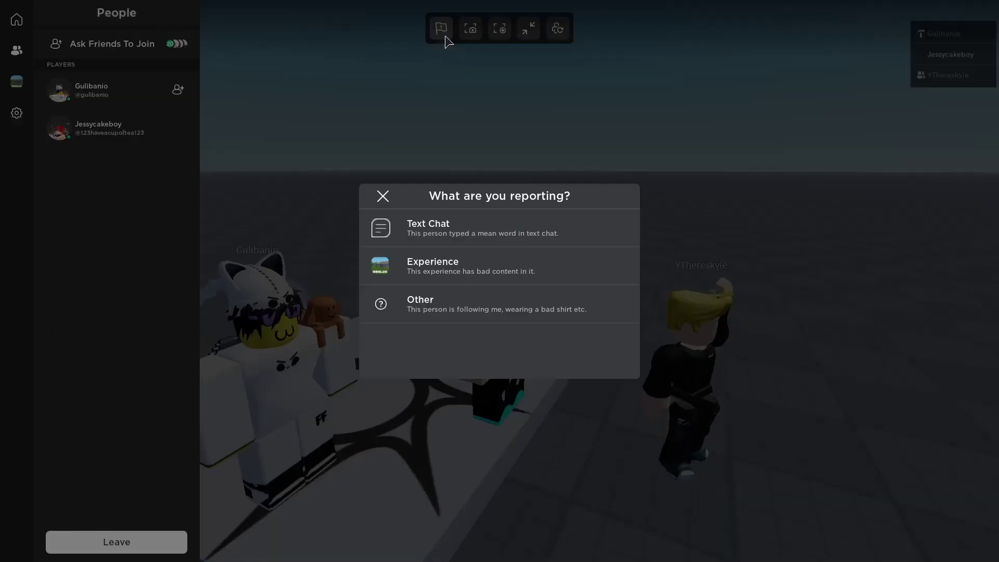
pyautogui.click(442, 32)
pyautogui.click(443, 32)
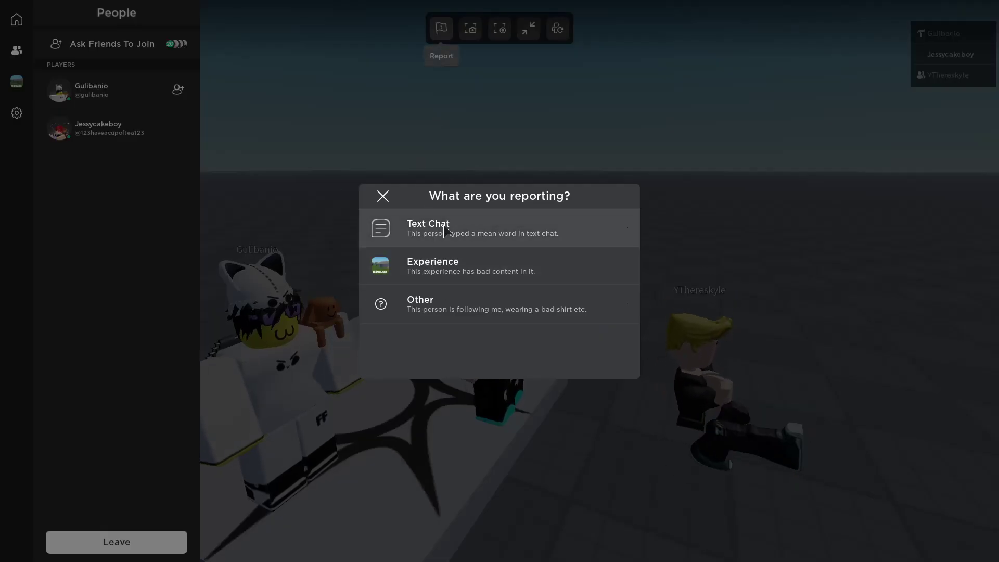
pyautogui.click(384, 221)
pyautogui.click(380, 197)
pyautogui.click(388, 300)
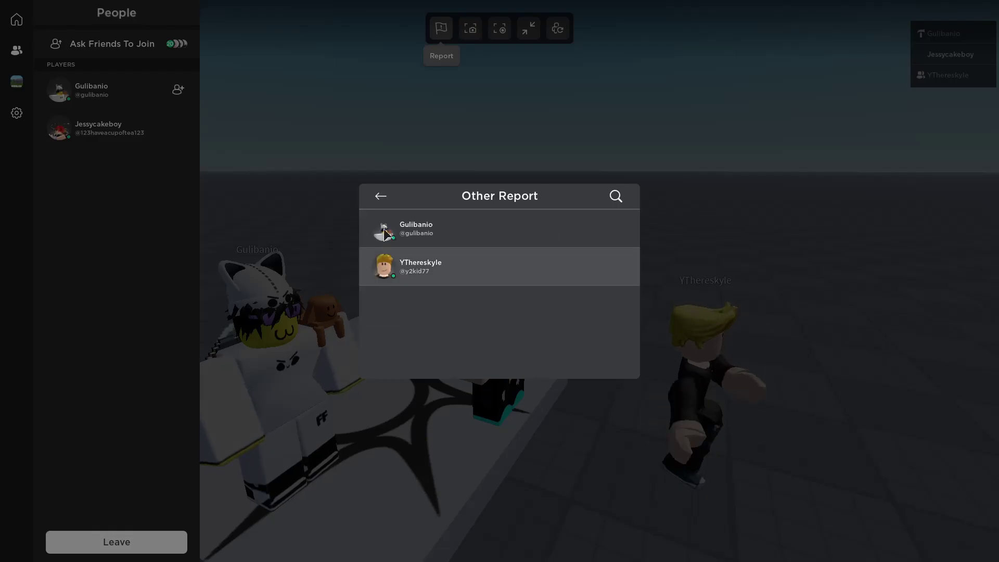
pyautogui.click(381, 197)
pyautogui.click(381, 198)
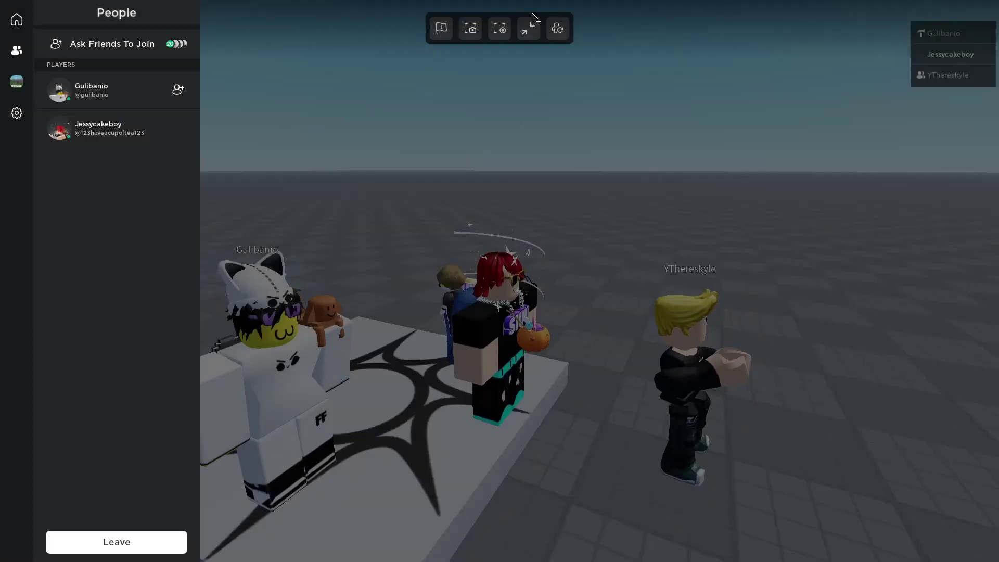
# - Take an in-game screenshot with the quick action and return to the game
pyautogui.click(470, 31)
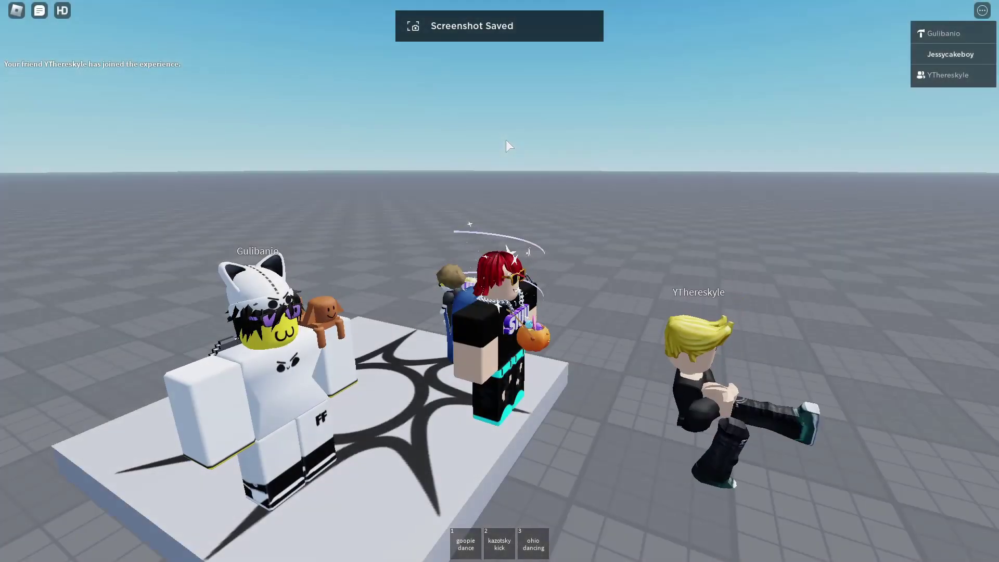
pyautogui.press('Escape')
pyautogui.press('Escape')
pyautogui.scroll(-3, 551, 182)
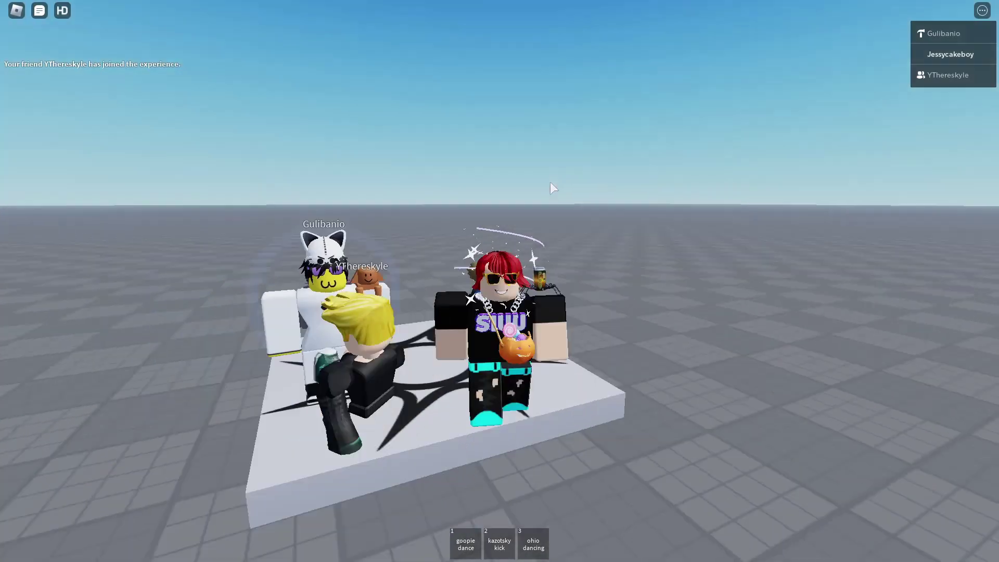
# - Record a short in-game video with the quick action and stop the recording
pyautogui.press('Escape')
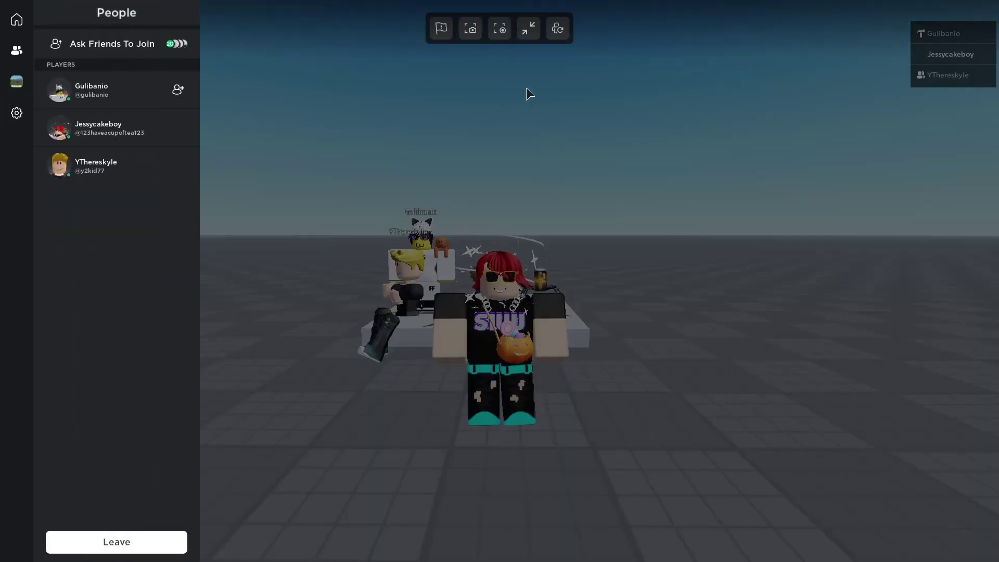
pyautogui.click(498, 32)
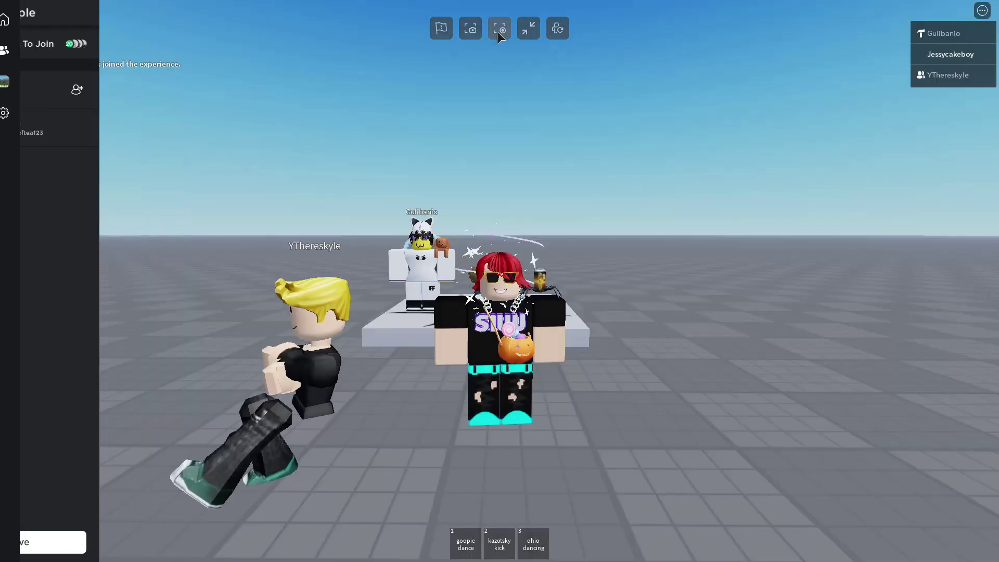
pyautogui.press('Escape')
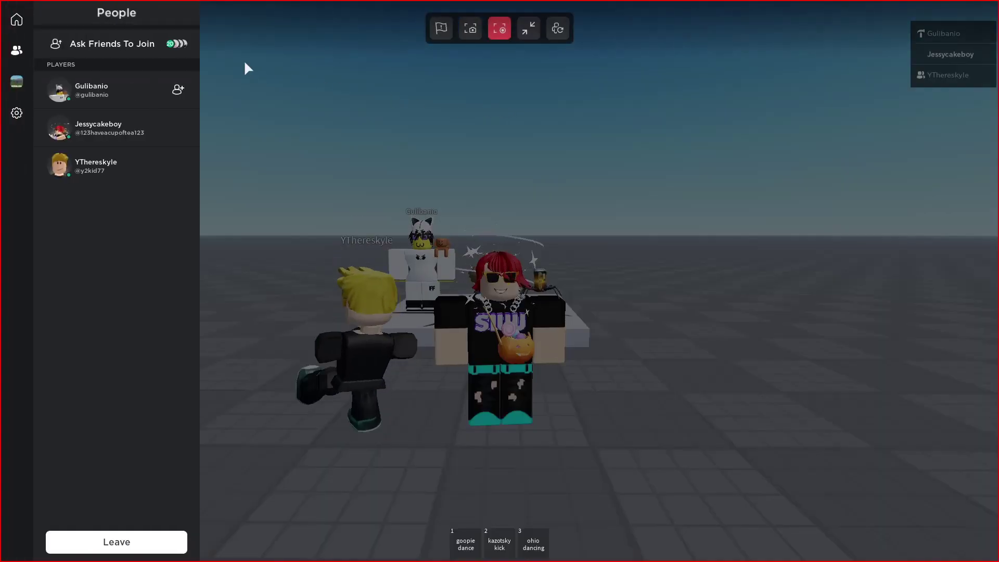
pyautogui.press('Escape')
pyautogui.click(83, 11)
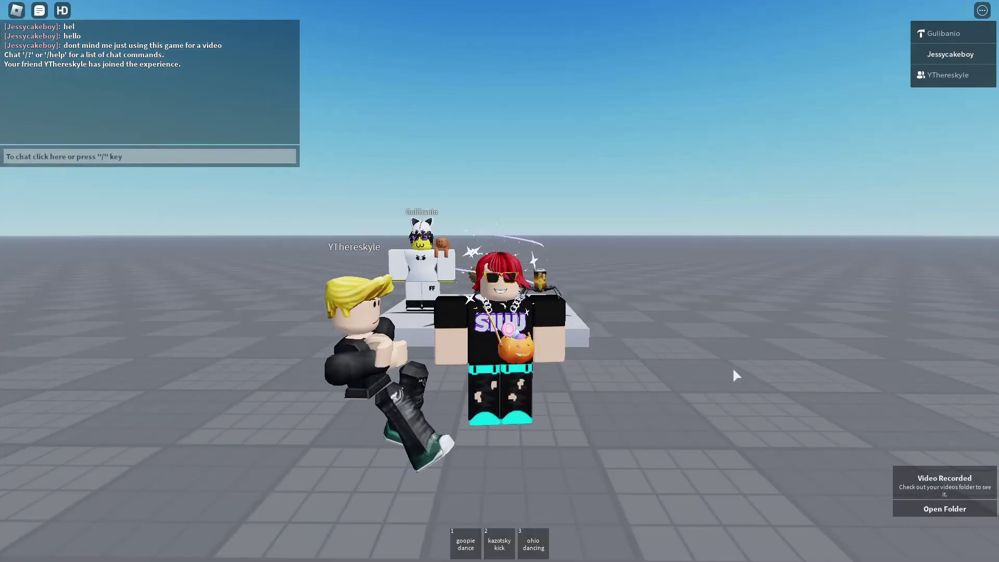
# - Respawn the character with the quick action and confirm it
pyautogui.press('Escape')
pyautogui.click(557, 29)
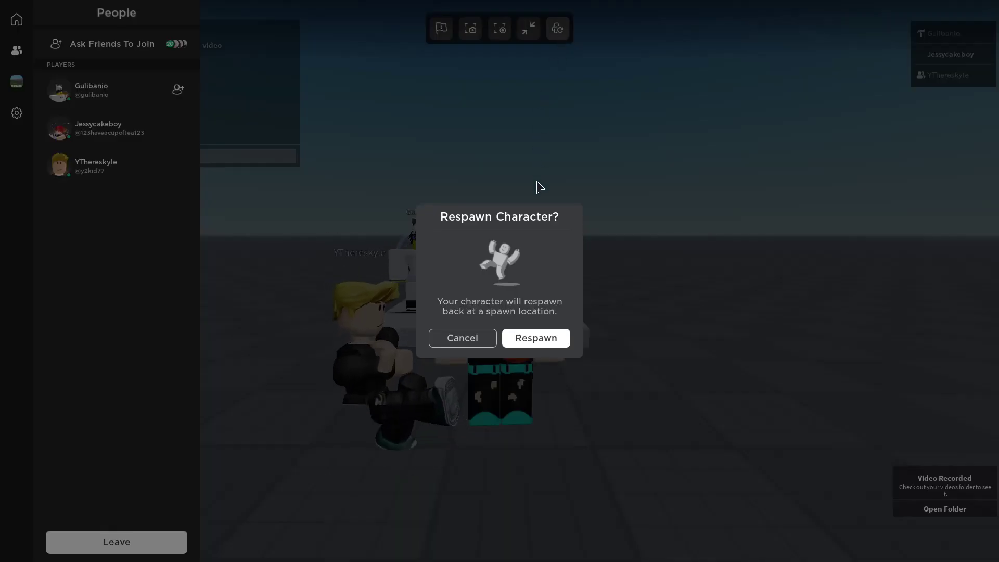
pyautogui.click(536, 340)
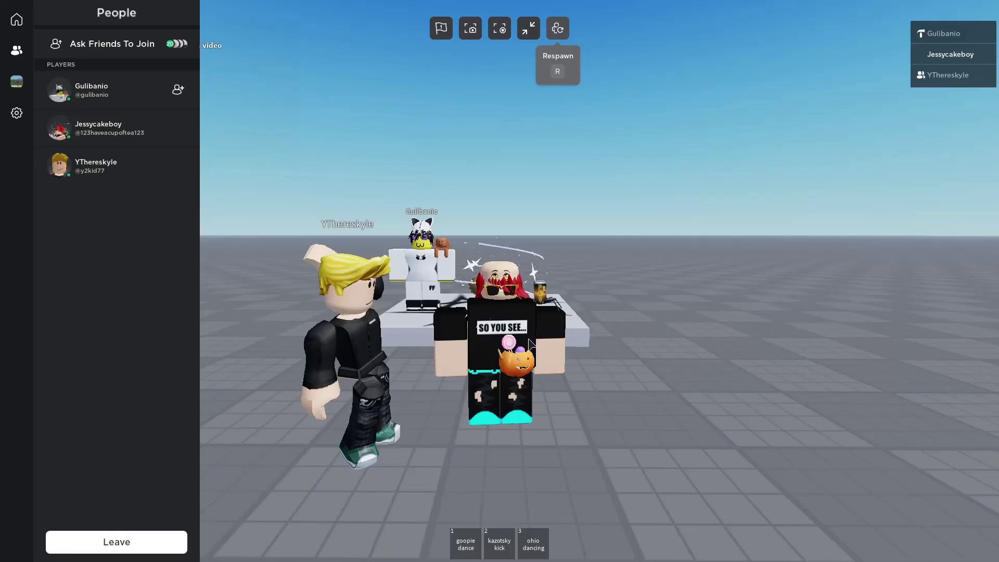
# - Leave the baseplate experience from the in-game menu and confirm
pyautogui.press('Escape')
pyautogui.press('l')
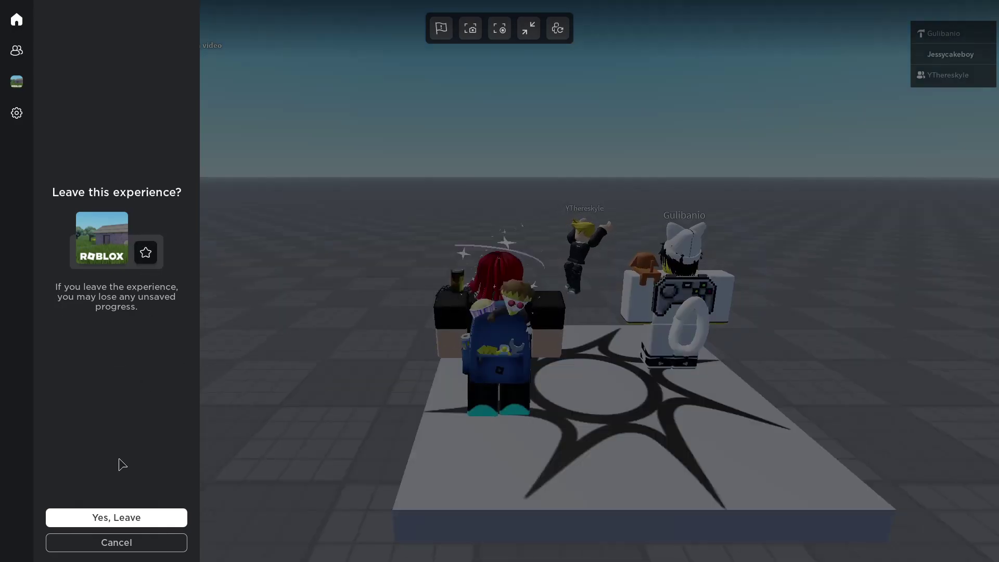
pyautogui.click(124, 518)
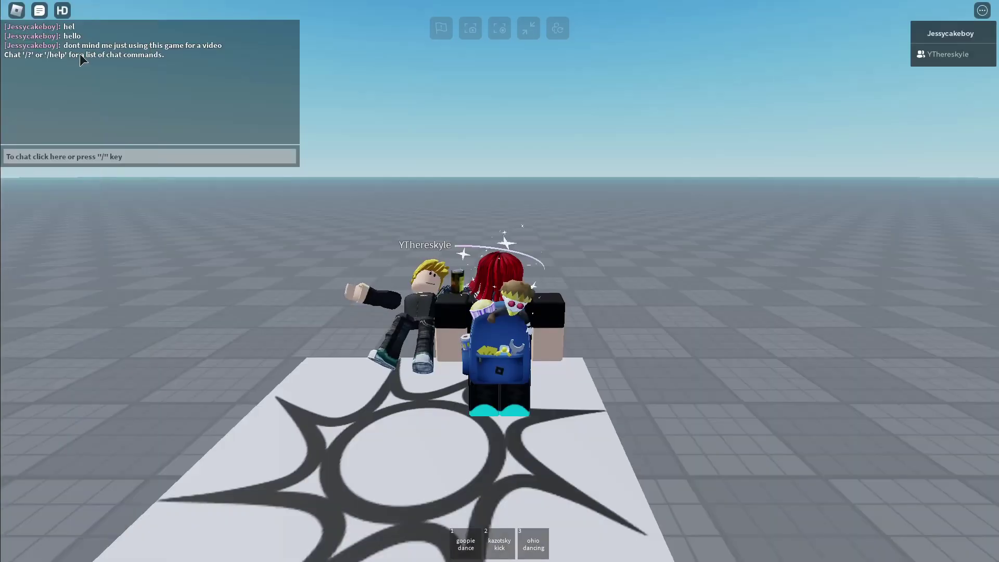
# - Try the Roblox logo, the more-options control and the player list of the in-game overlay
pyautogui.click(16, 12)
pyautogui.click(16, 11)
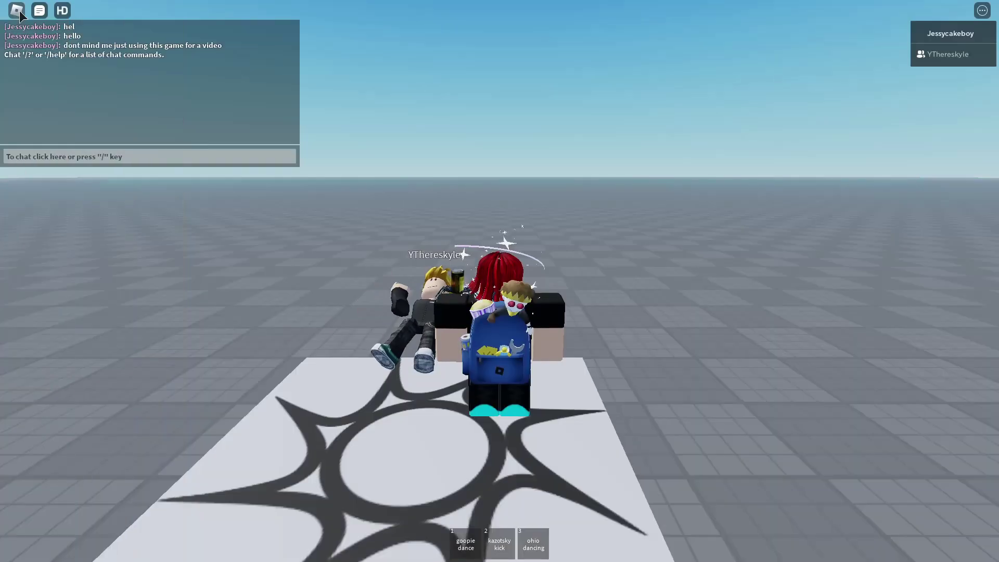
pyautogui.click(16, 12)
pyautogui.click(16, 11)
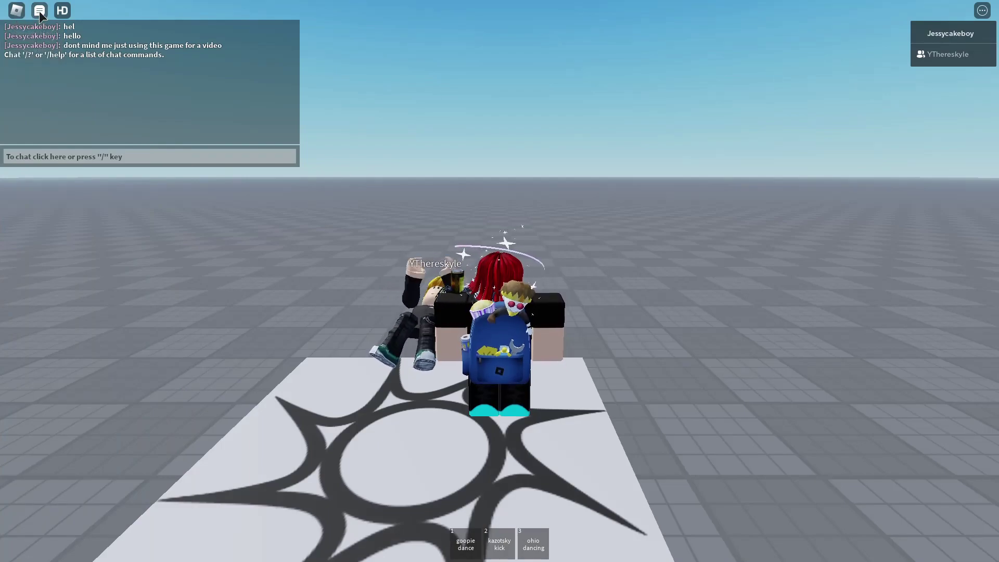
pyautogui.click(982, 10)
pyautogui.click(950, 53)
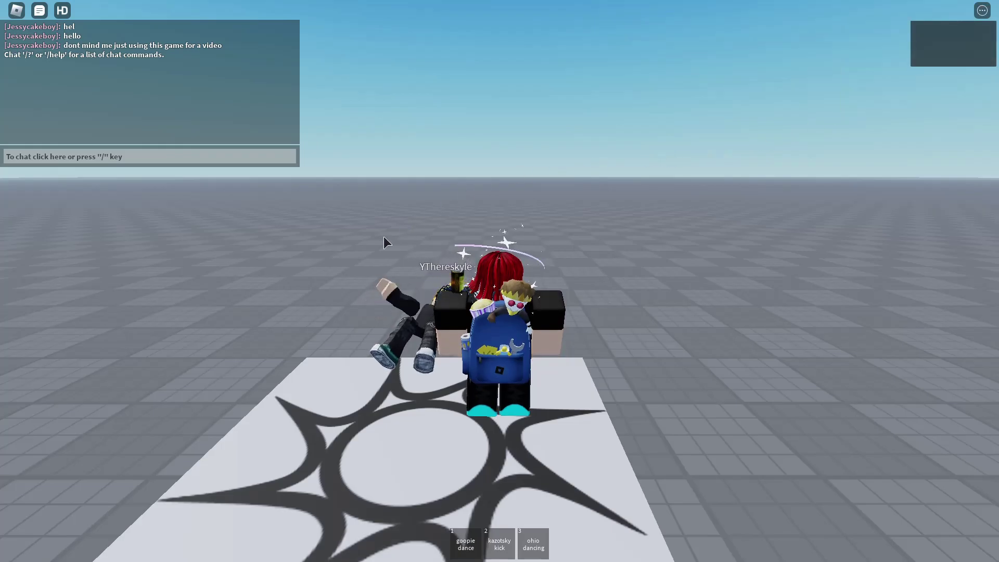
# - Close the Roblox game and restore the Chrome window to a smaller size that uncovers the desktop shortcuts
pyautogui.press('Escape')
pyautogui.press('Escape')
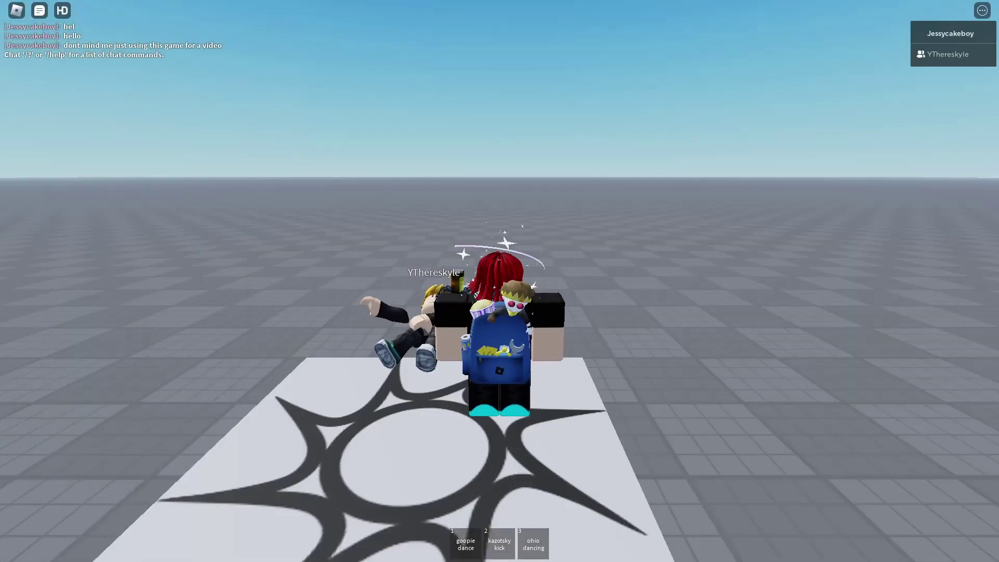
pyautogui.hotkey('alt', 'F4')
pyautogui.click(433, 382)
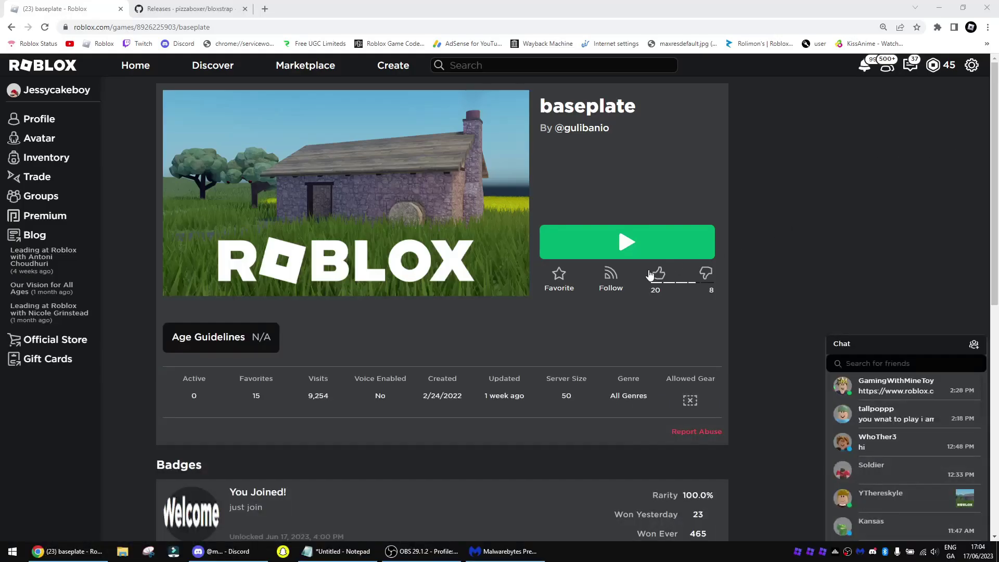
pyautogui.press('super+Down')
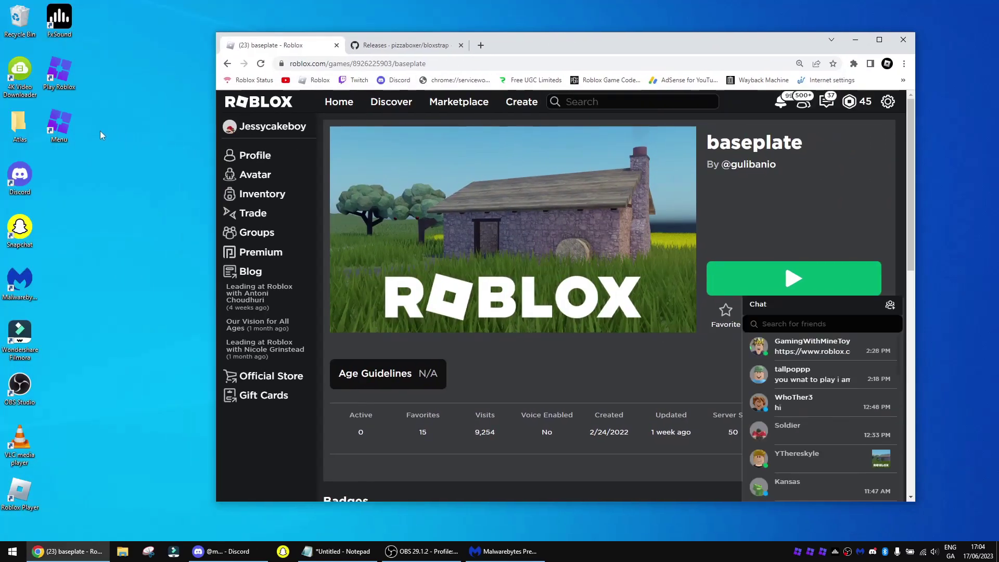
# - Open the Bloxstrap settings from the desktop Menu shortcut, set the FastFlags in-game menu version to Version 1 (2015) and save
pyautogui.click(65, 132)
pyautogui.press('super+Up')
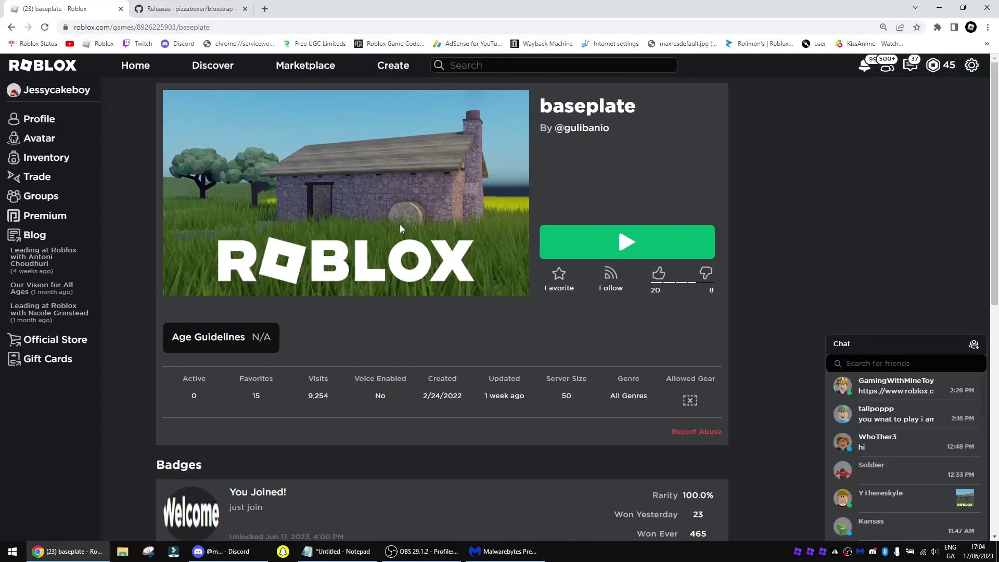
pyautogui.click(583, 551)
pyautogui.click(315, 204)
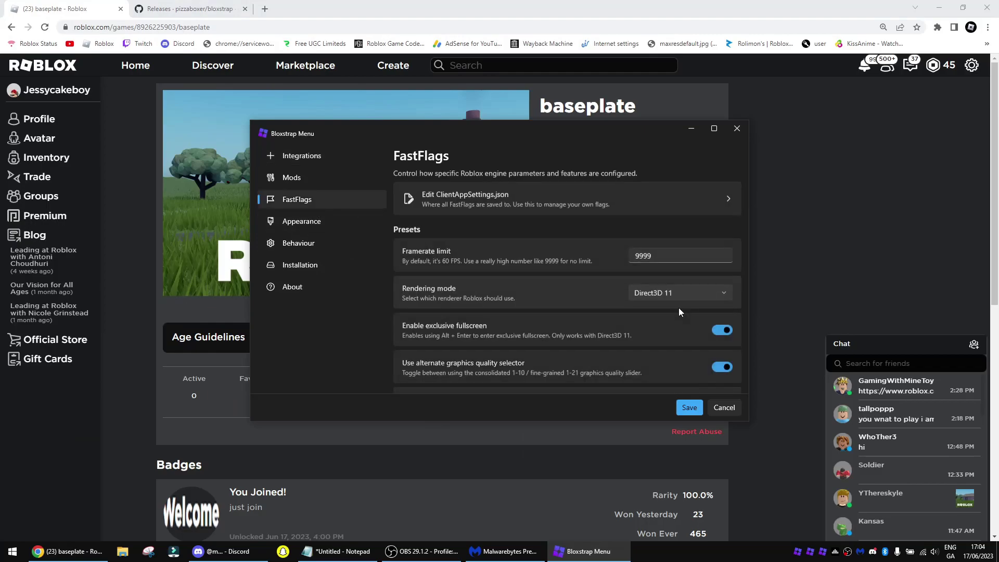
pyautogui.scroll(-2, 670, 291)
pyautogui.click(672, 328)
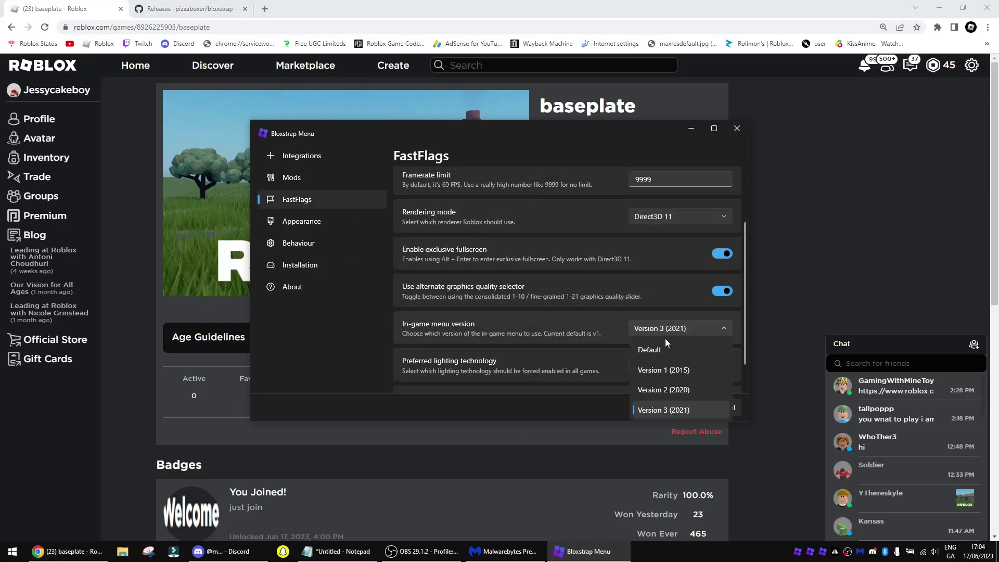
pyautogui.click(664, 369)
pyautogui.click(689, 409)
# - Join the baseplate experience and look through the Settings, Record, Report and People pages of its in-game menu
pyautogui.click(637, 246)
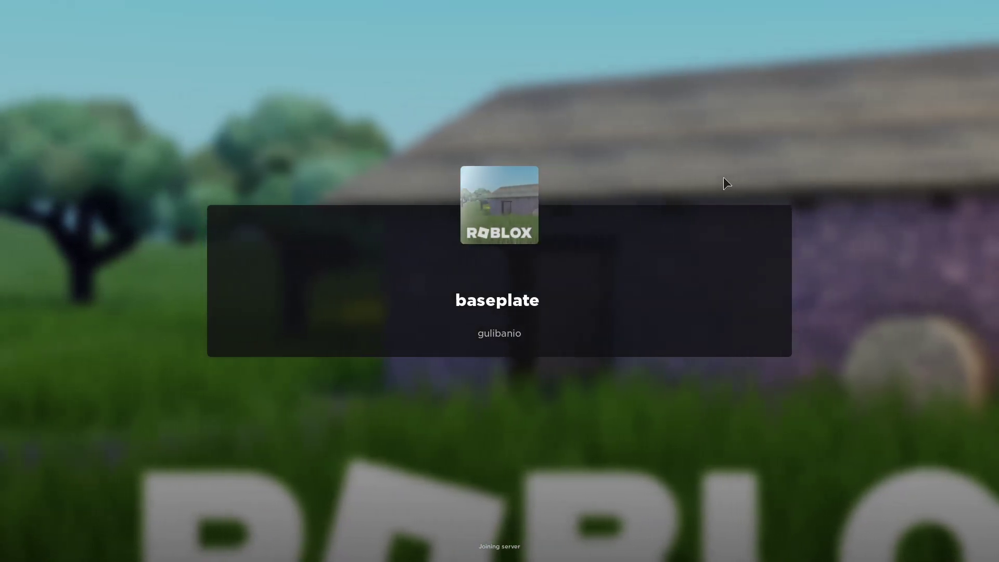
pyautogui.press('Escape')
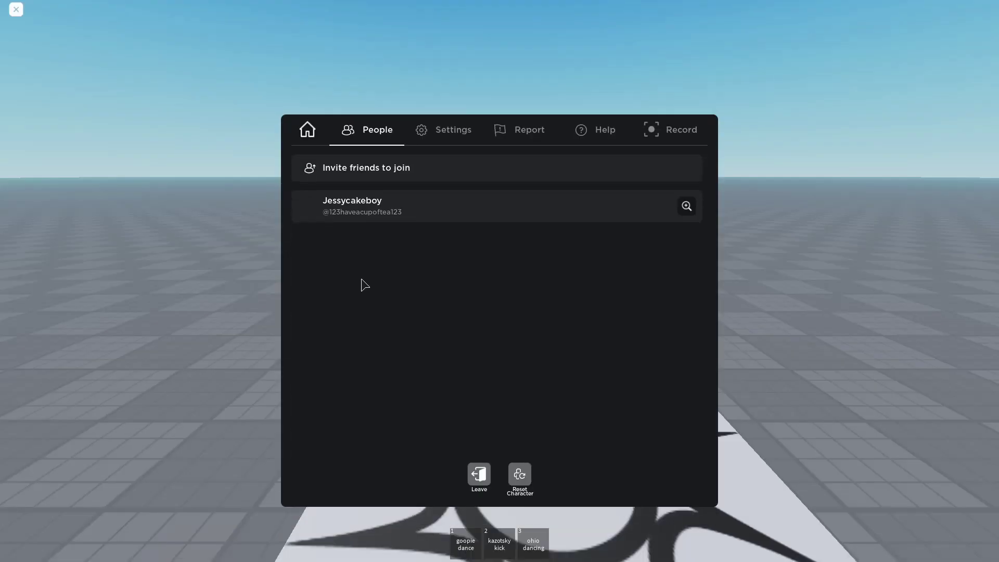
pyautogui.click(448, 106)
pyautogui.click(651, 107)
pyautogui.click(518, 107)
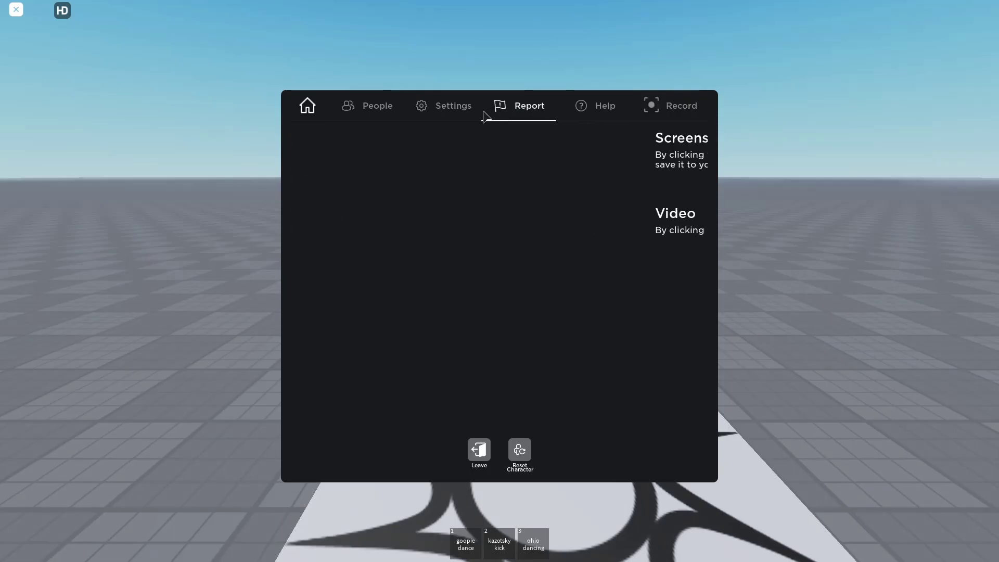
pyautogui.click(447, 107)
pyautogui.click(364, 108)
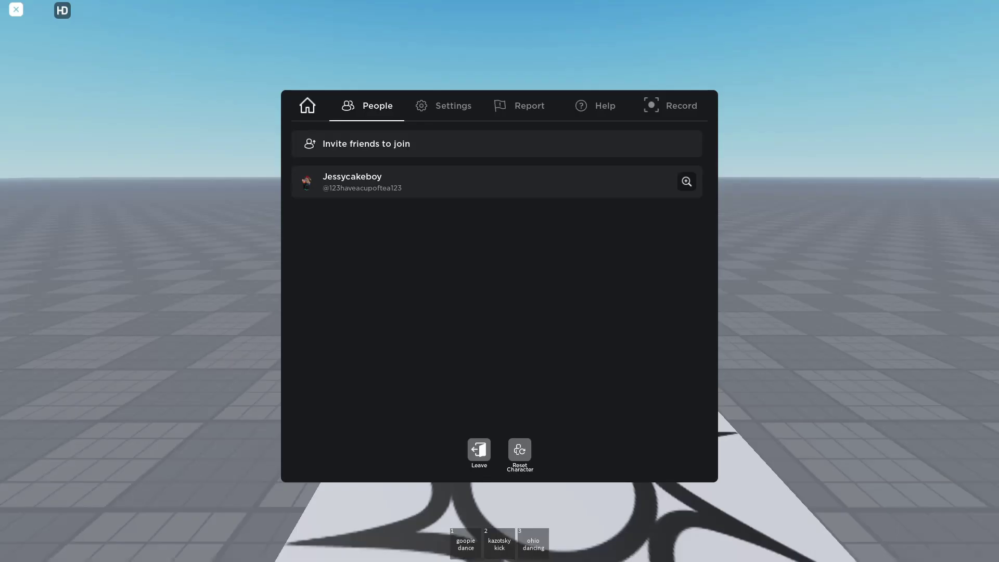
# - Leave the baseplate experience from the in-game menu and close Roblox
pyautogui.press('l')
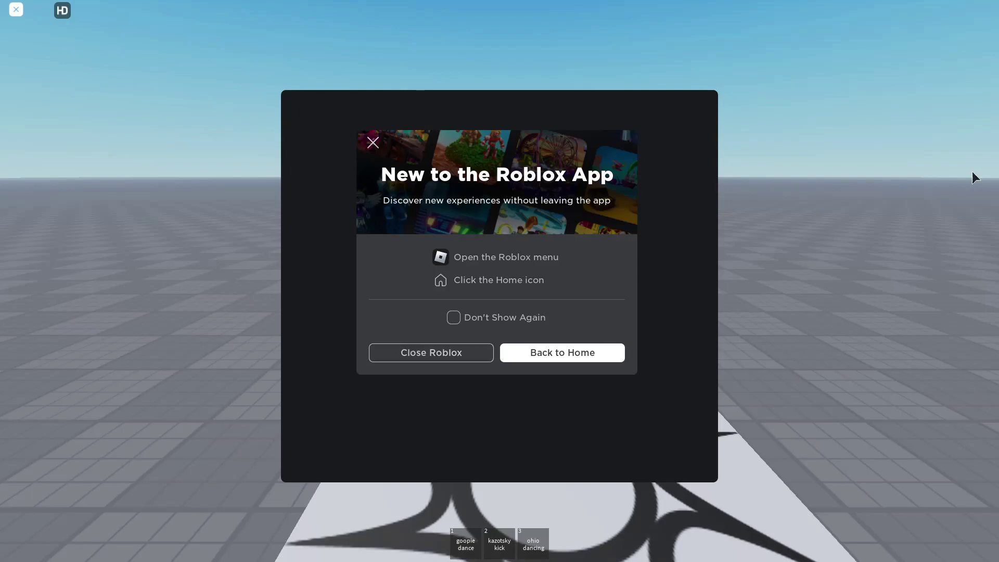
pyautogui.press('Return')
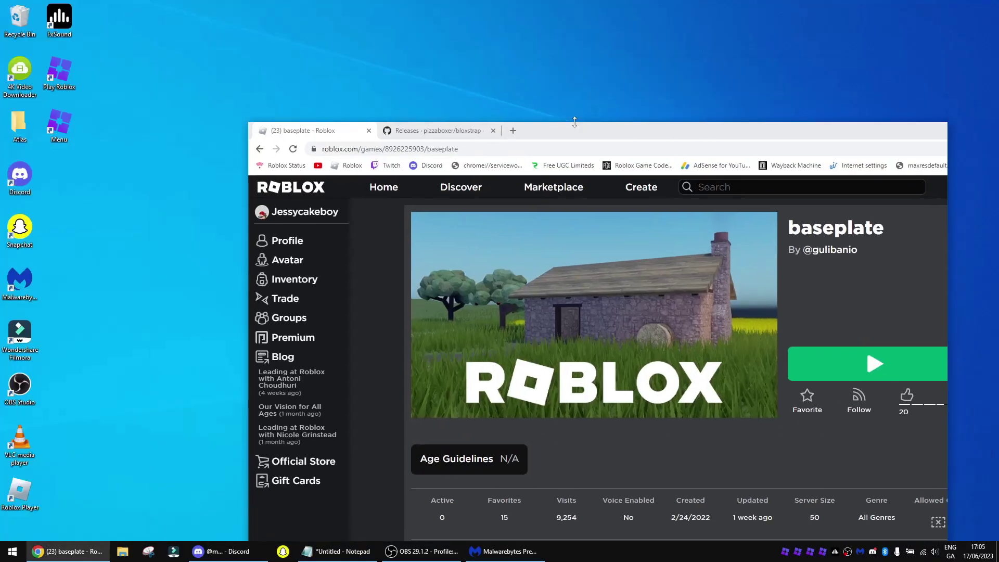
# - Reopen the Bloxstrap settings from the desktop, accept the running-process notice, set the in-game menu version to Version 2 (2020) and save
pyautogui.click(58, 133)
pyautogui.moveTo(561, 126); pyautogui.dragTo(521, 2)
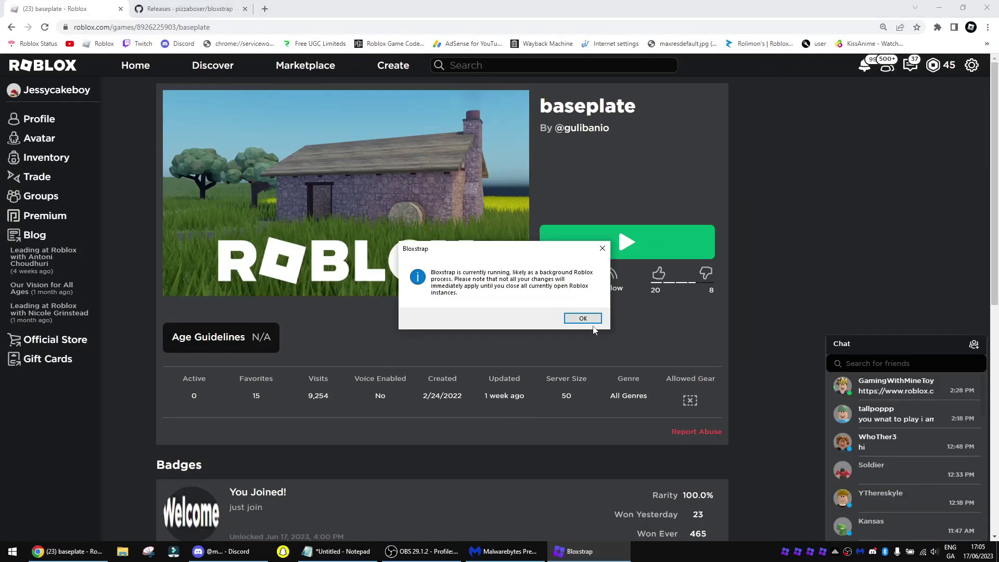
pyautogui.click(584, 319)
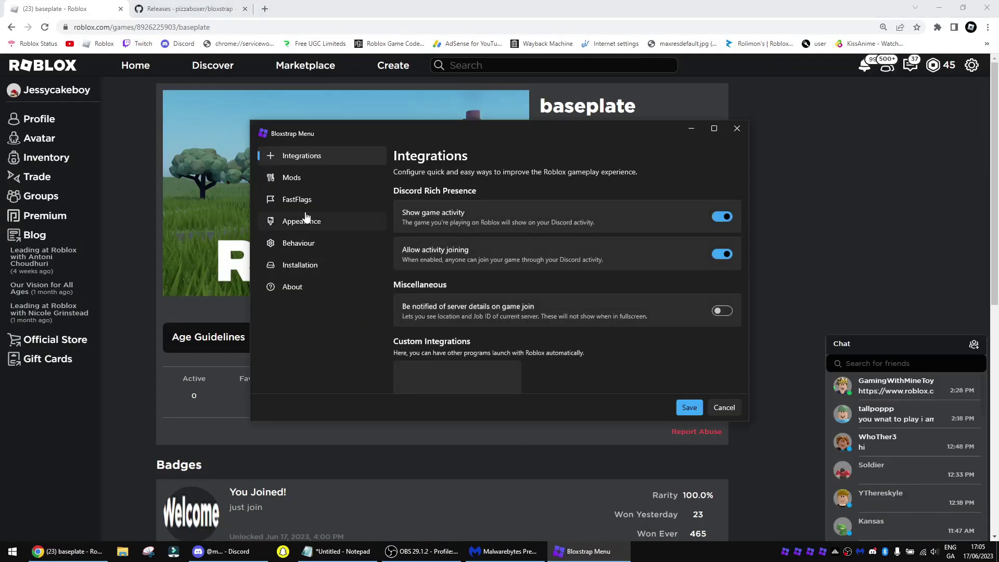
pyautogui.click(298, 200)
pyautogui.scroll(-3, 618, 242)
pyautogui.click(677, 295)
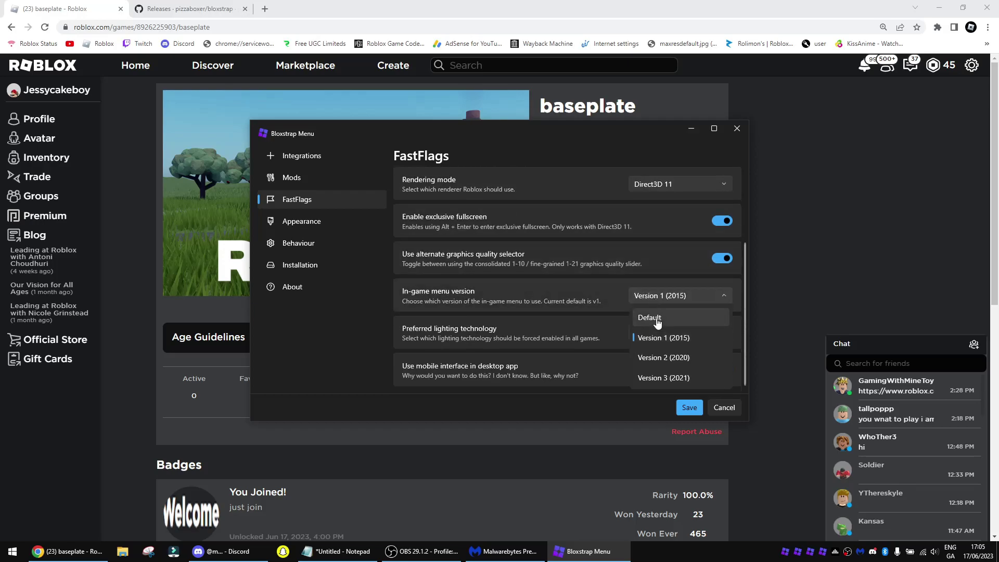
pyautogui.click(690, 407)
# - Join the baseplate experience again and open and close the in-game side menu several times to examine it
pyautogui.click(640, 240)
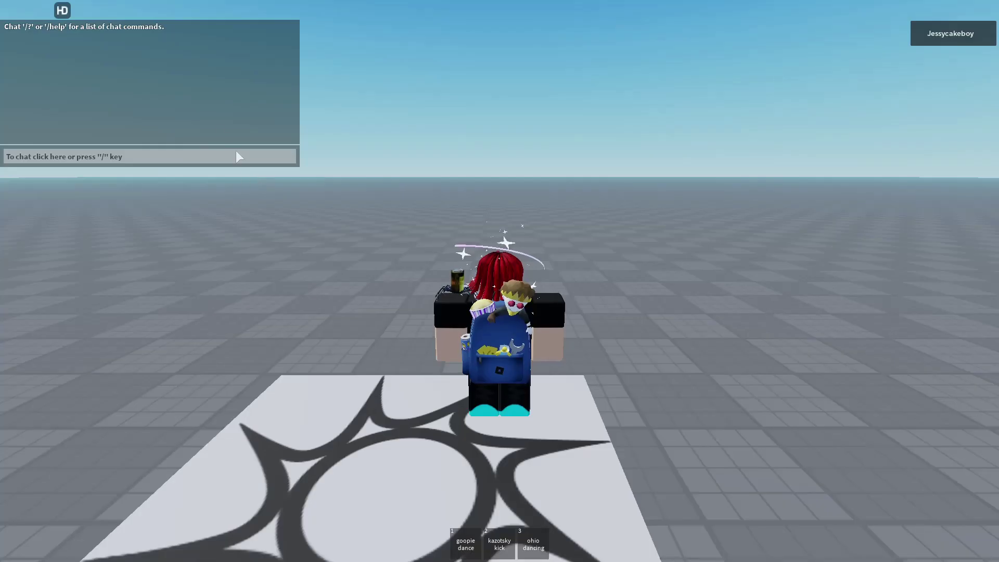
pyautogui.press('Escape')
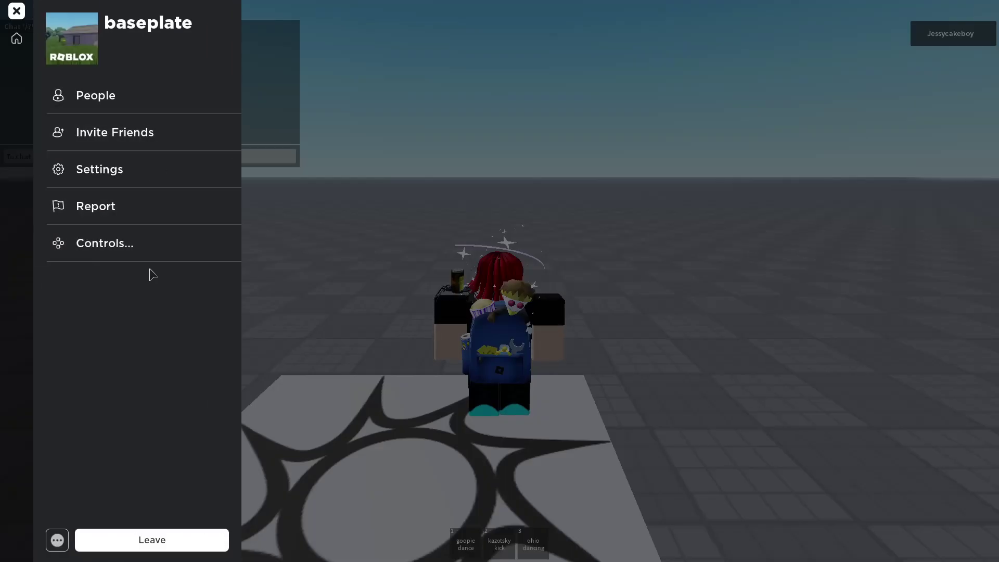
pyautogui.press('Escape')
pyautogui.press('Escape')
pyautogui.press('Escape')
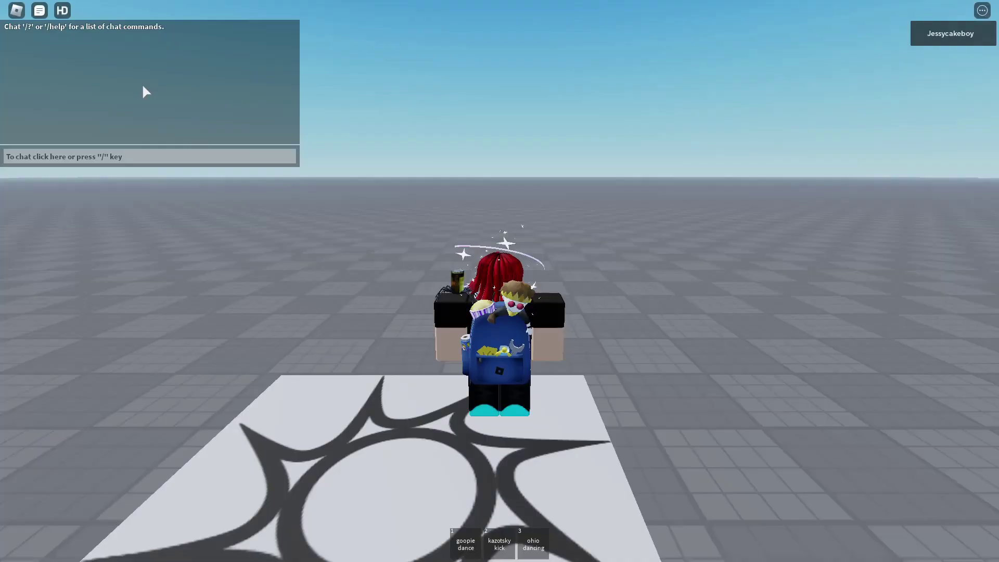
pyautogui.press('Escape')
pyautogui.press('Escape')
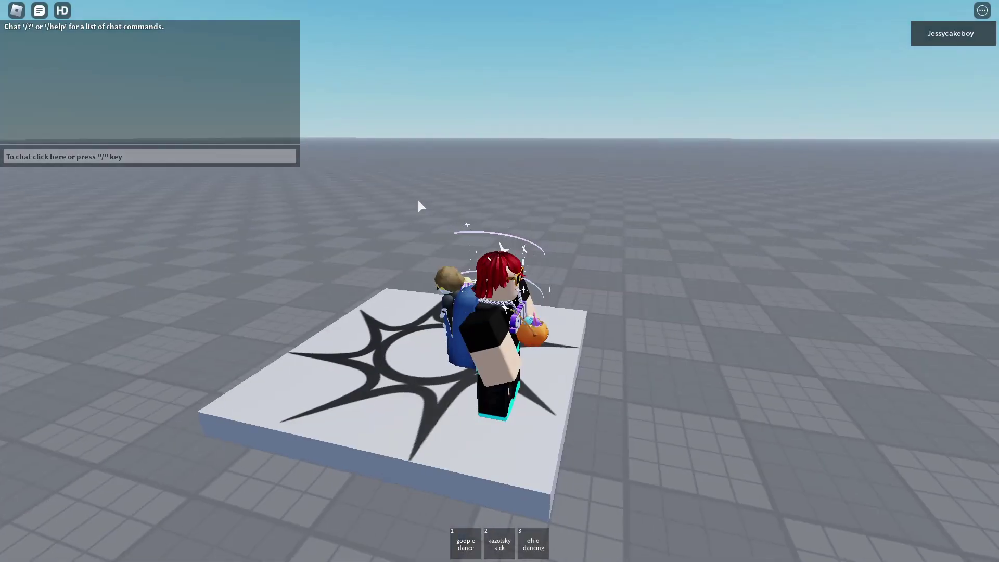
pyautogui.press('Escape')
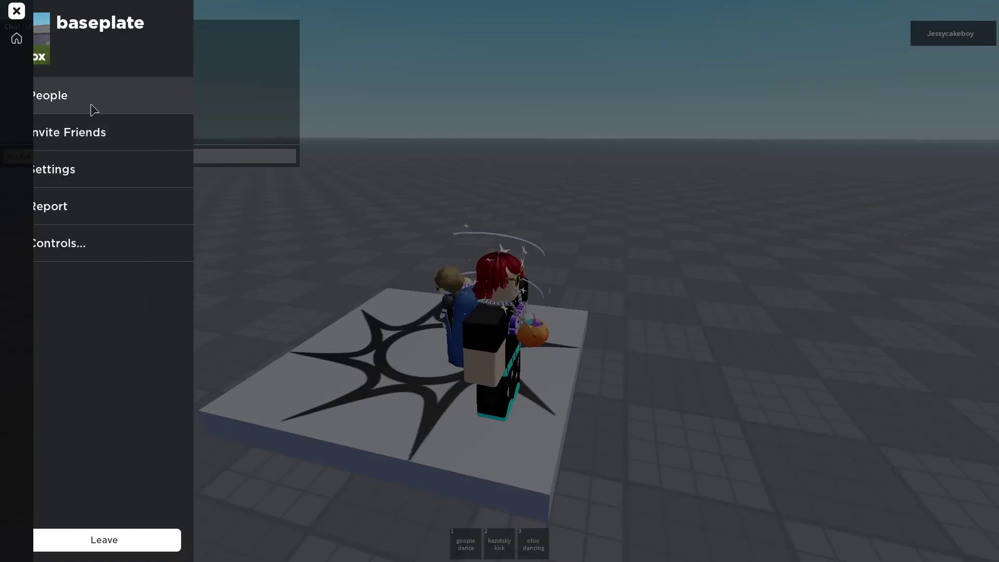
pyautogui.press('Escape')
pyautogui.press('Escape')
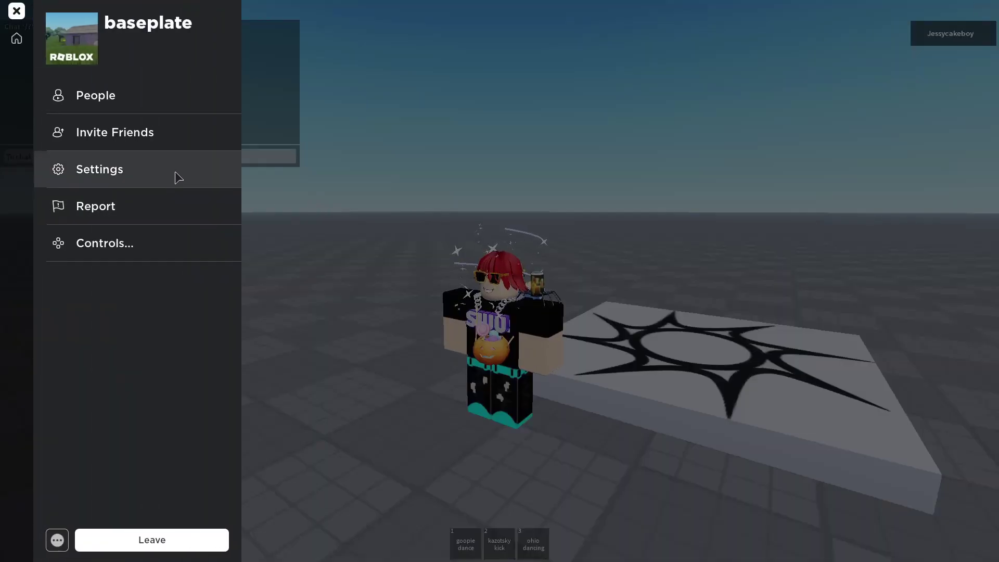
# - Set the graphics quality level to 1 in the in-game settings and check the People page
pyautogui.click(178, 178)
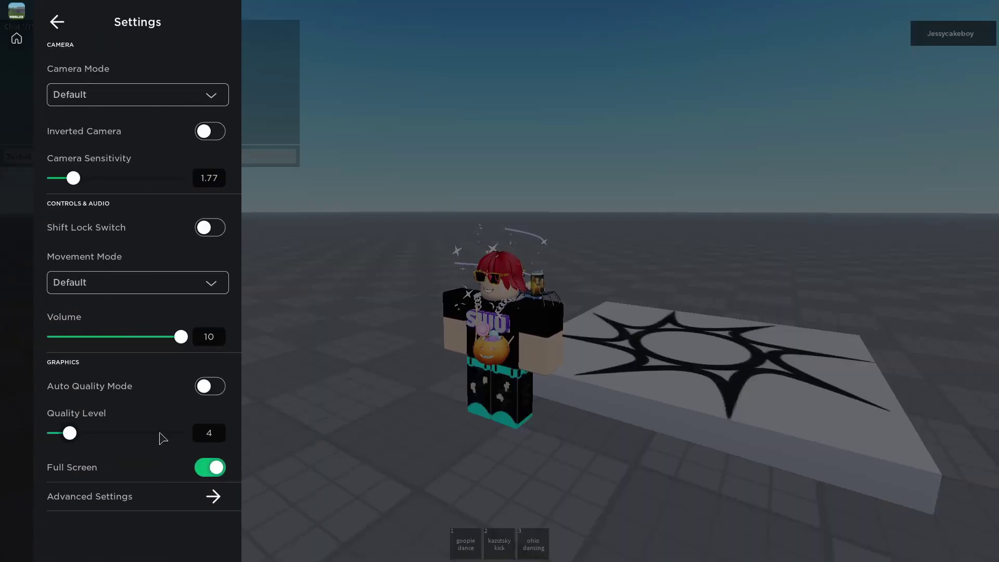
pyautogui.moveTo(163, 436); pyautogui.dragTo(184, 437)
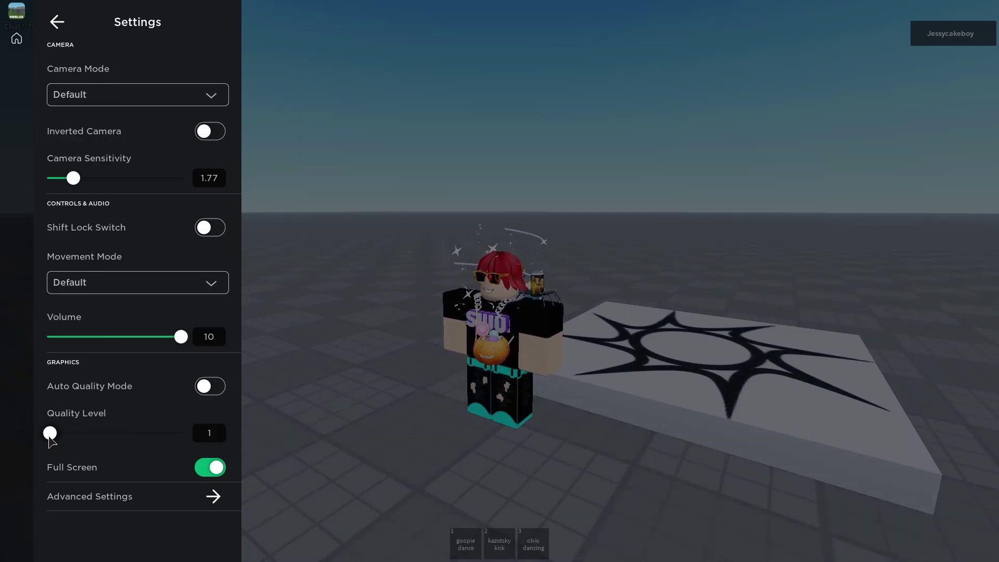
pyautogui.press('Escape')
pyautogui.press('Escape')
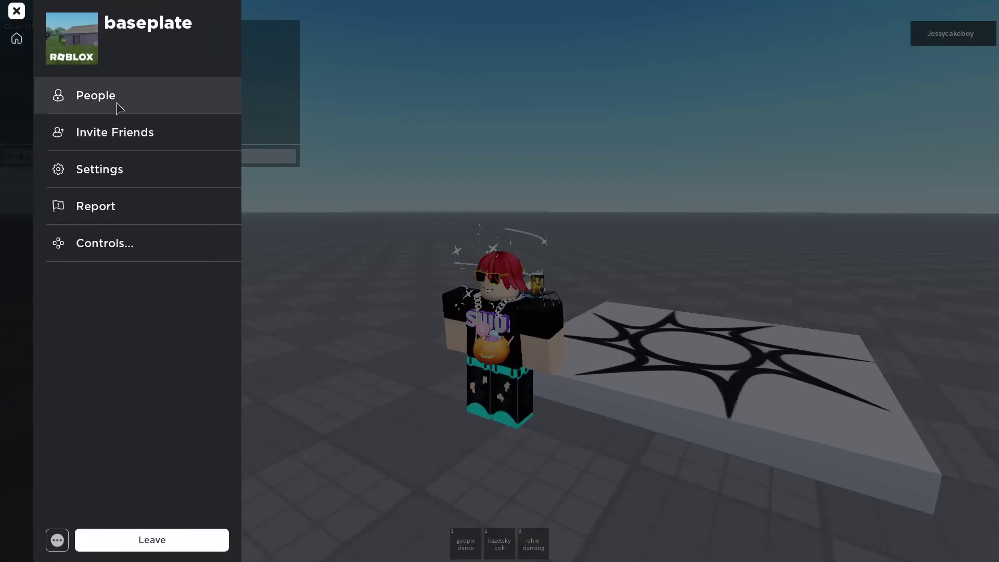
pyautogui.click(119, 108)
pyautogui.click(58, 22)
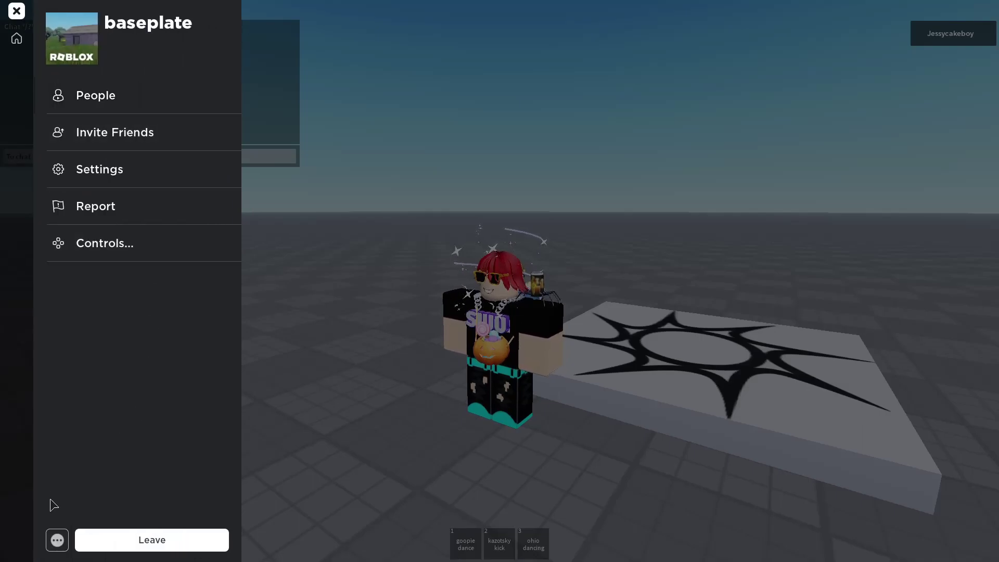
# - Try to respawn the character from the more-options list, and open the leave confirmation but cancel it
pyautogui.click(57, 540)
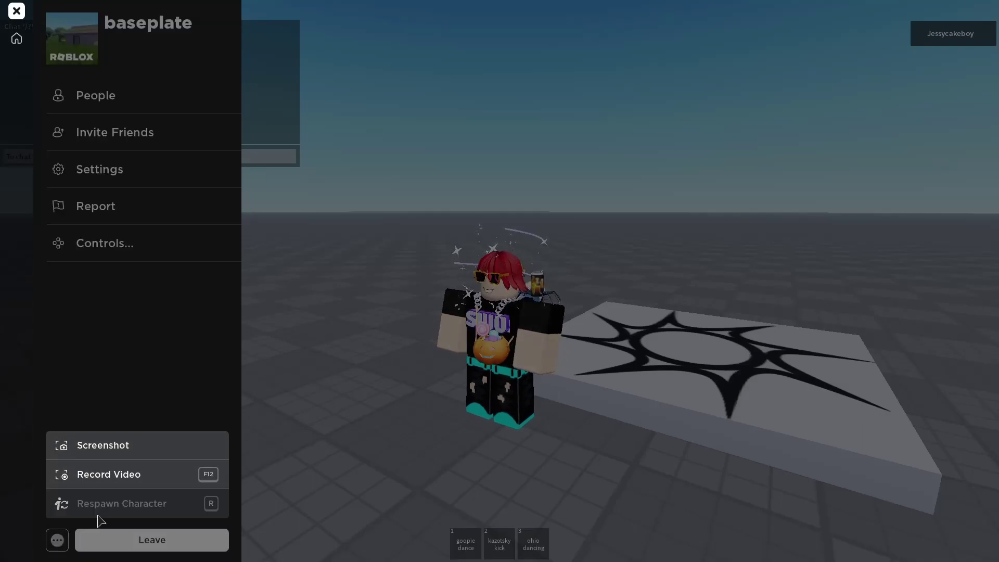
pyautogui.click(105, 503)
pyautogui.click(455, 308)
pyautogui.click(133, 540)
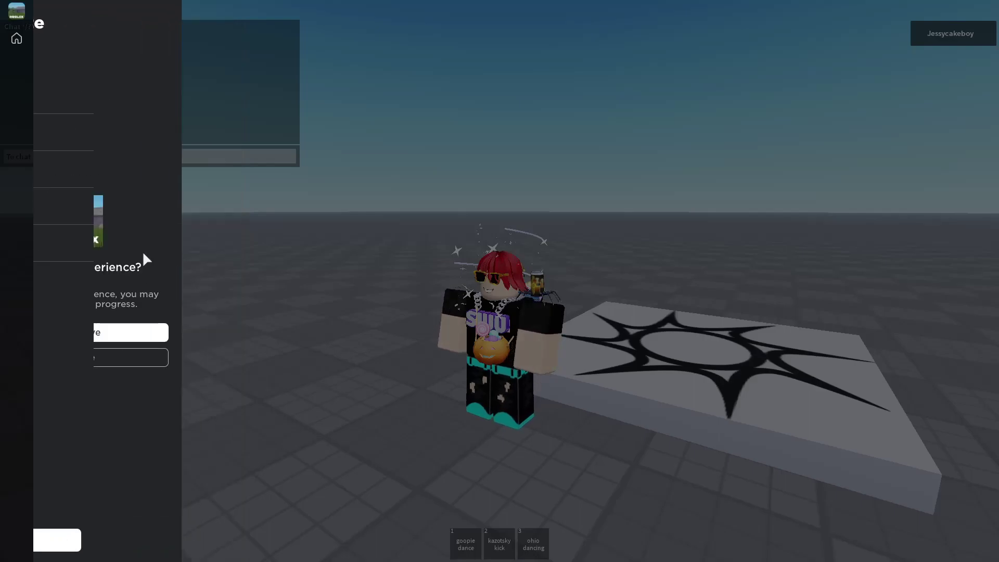
pyautogui.click(192, 355)
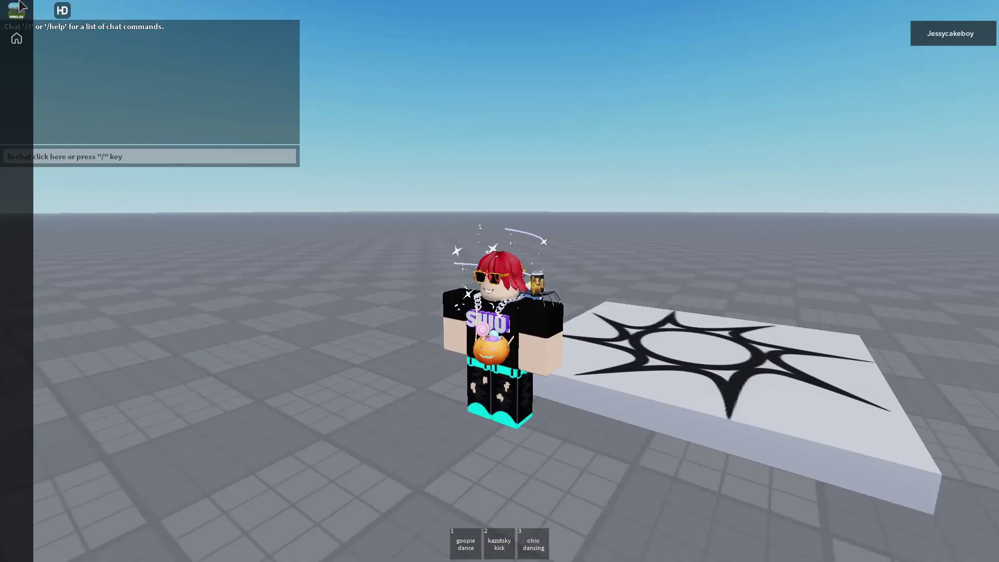